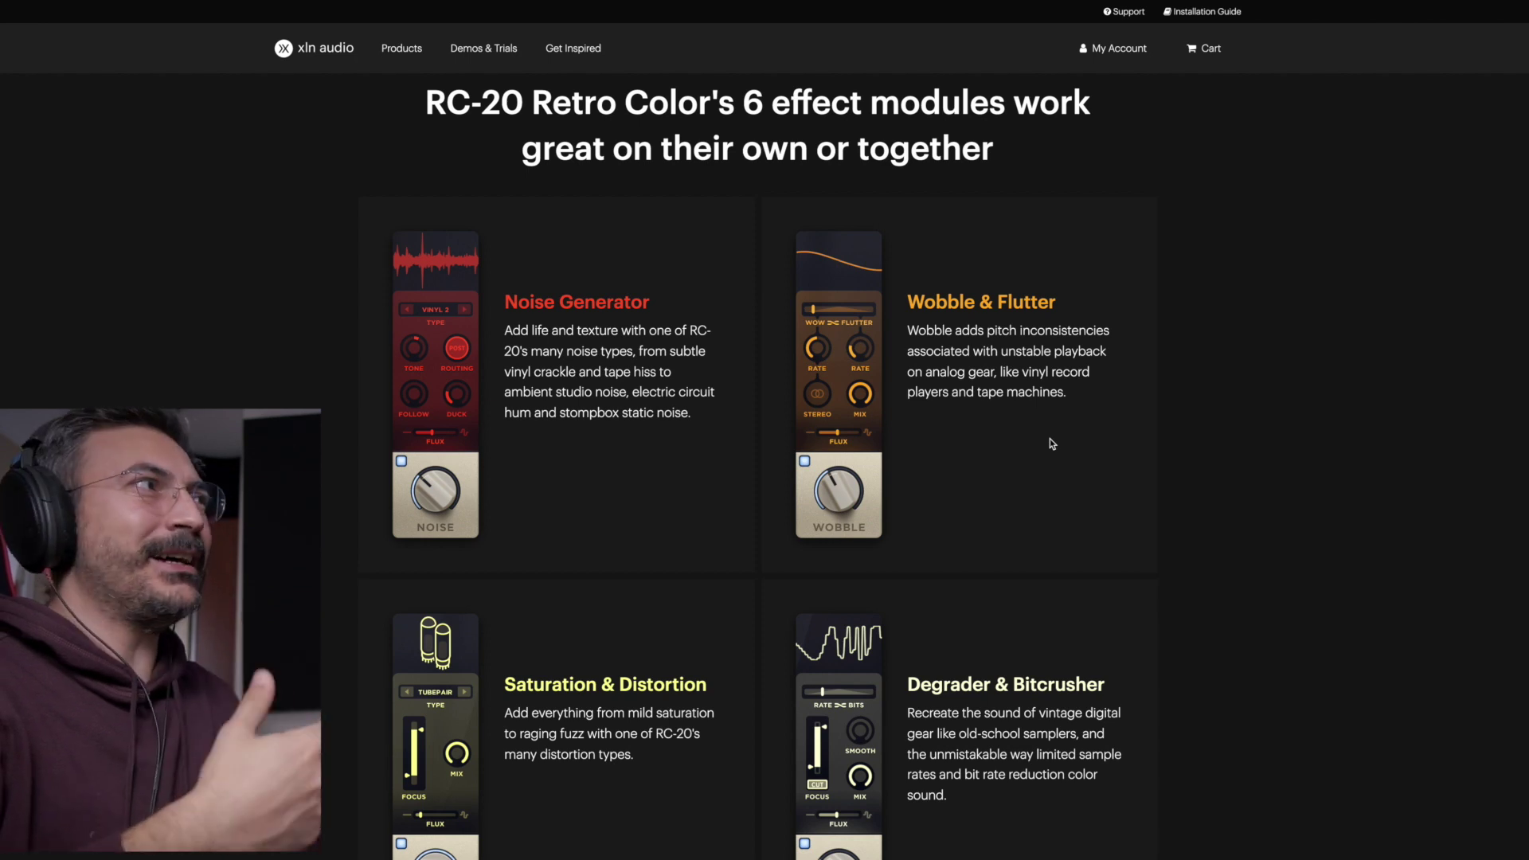
# Review the six effect modules described on the RC-20 Retro Color product page.
pyautogui.scroll(-3, 1046, 450)
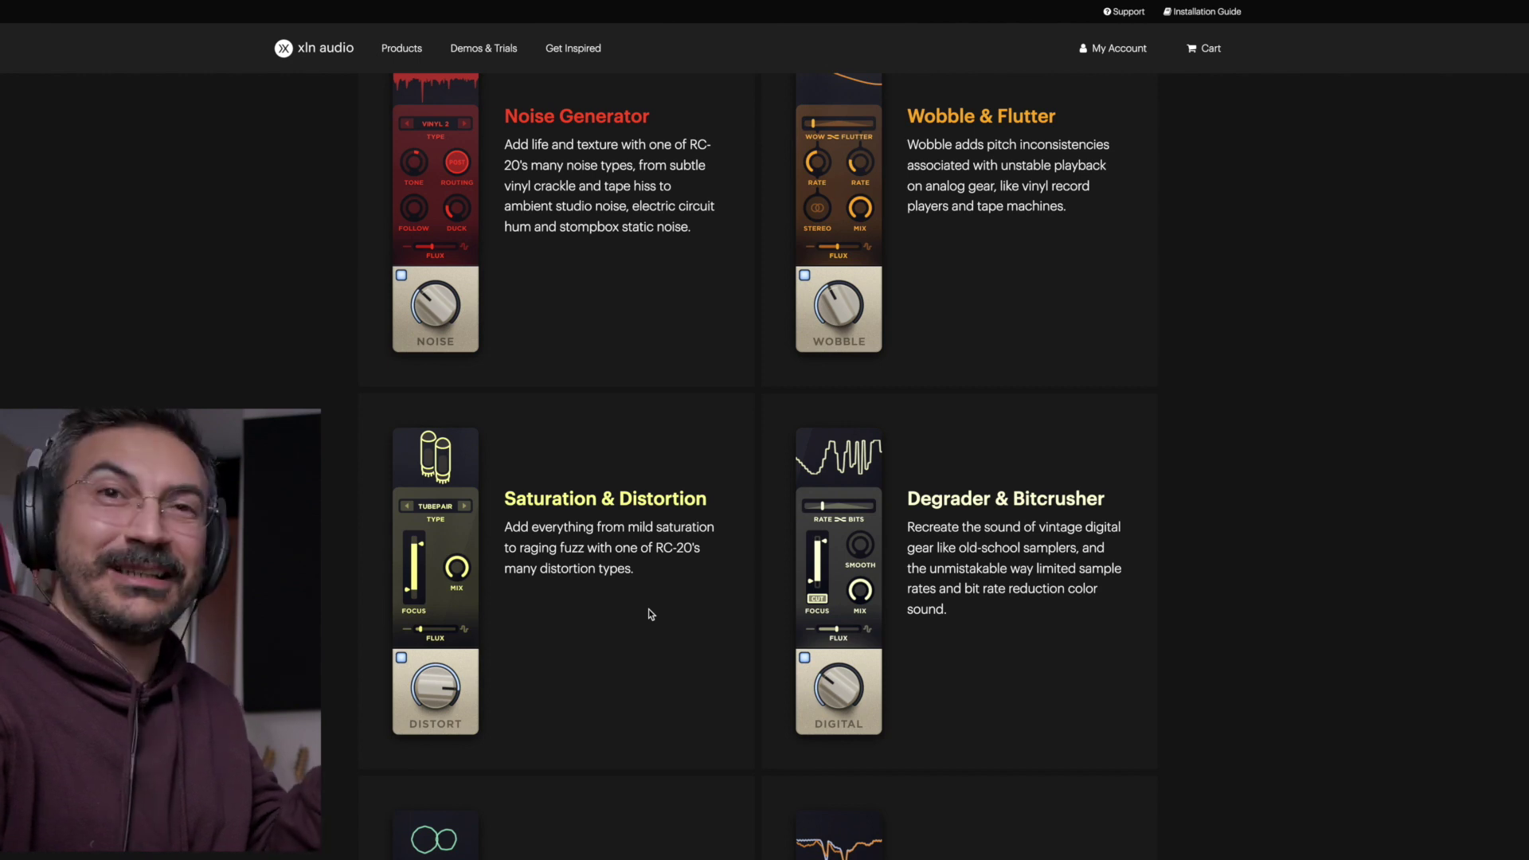
pyautogui.scroll(-1, 993, 643)
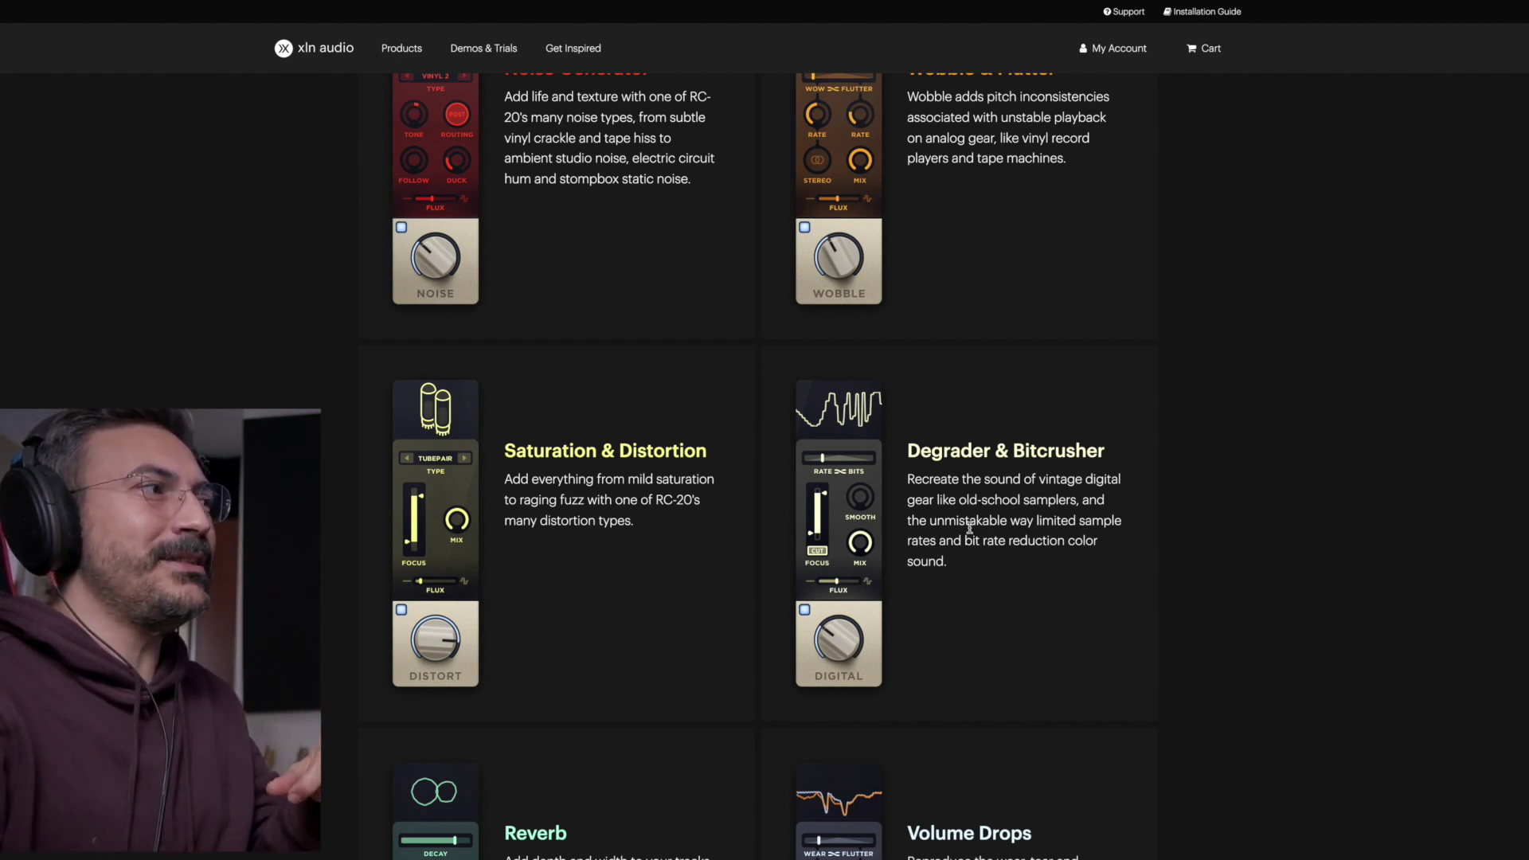
pyautogui.scroll(-5, 969, 527)
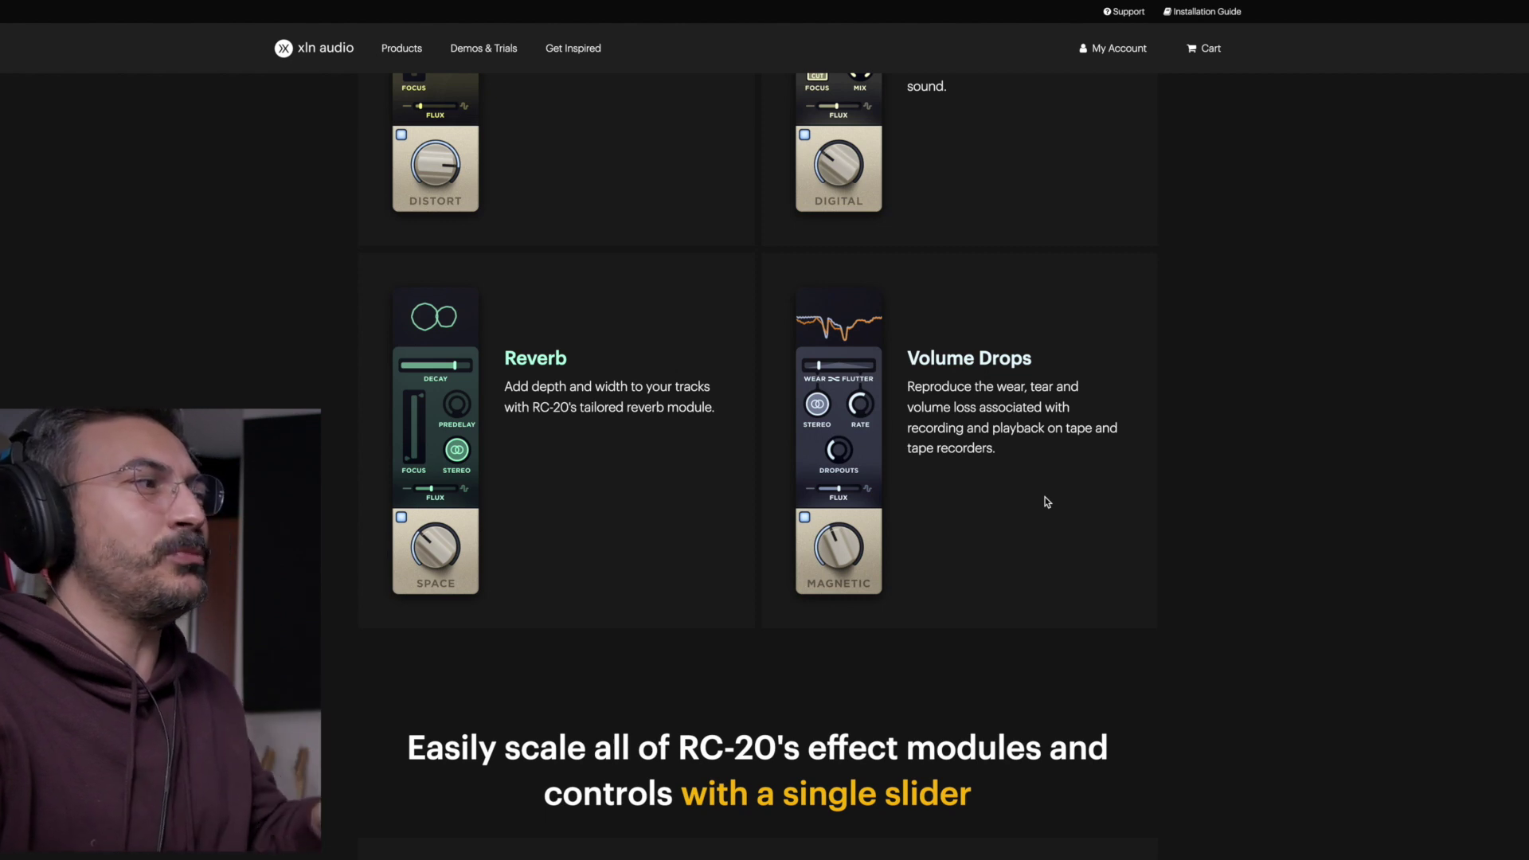
pyautogui.scroll(1, 1222, 567)
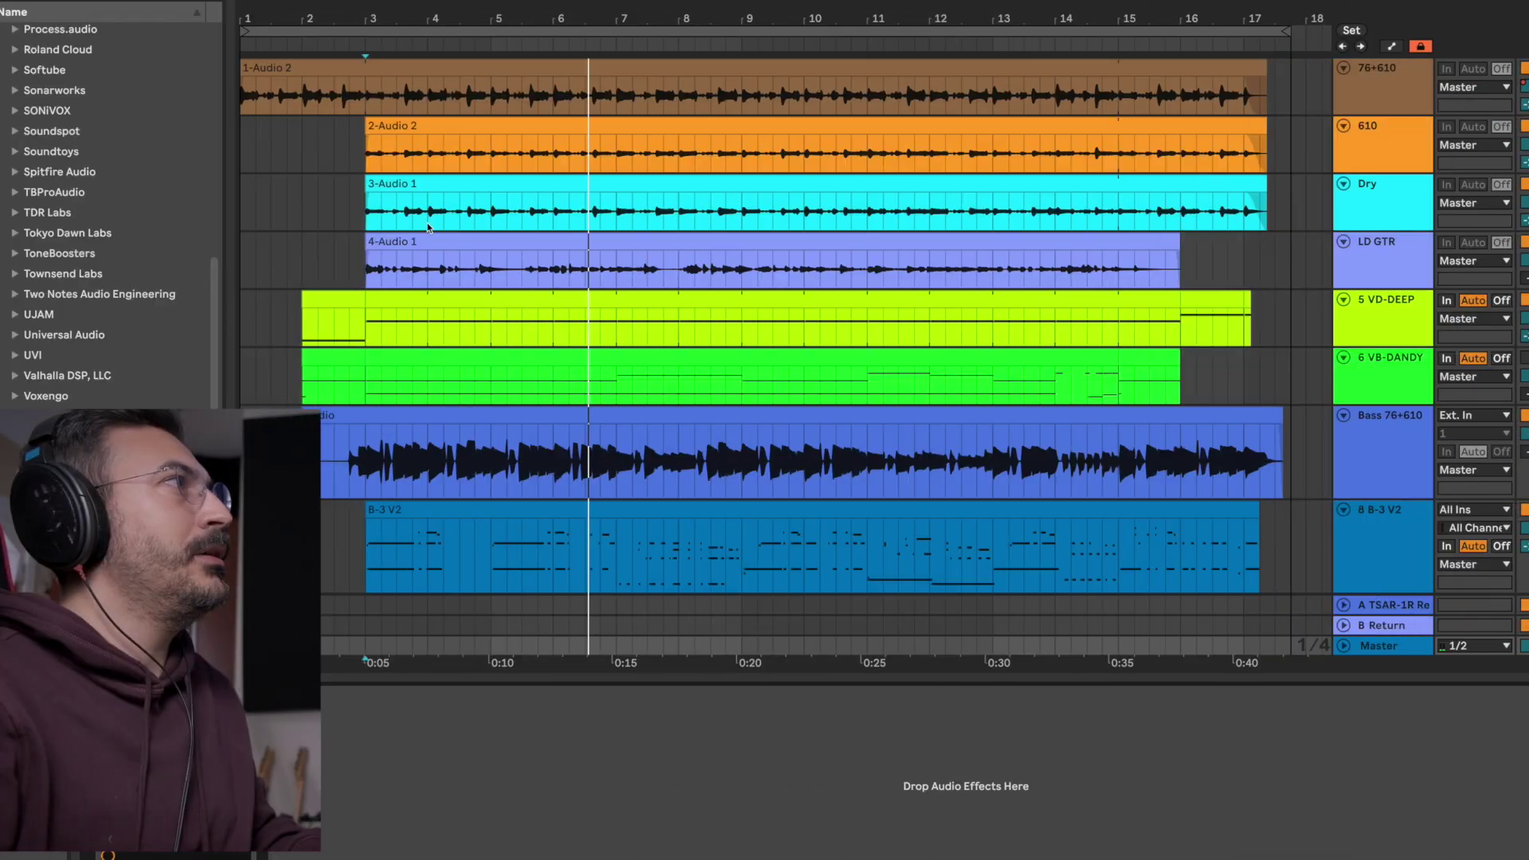
# Switch to Ableton Live and play the arrangement from bar 3.
pyautogui.click(367, 112)
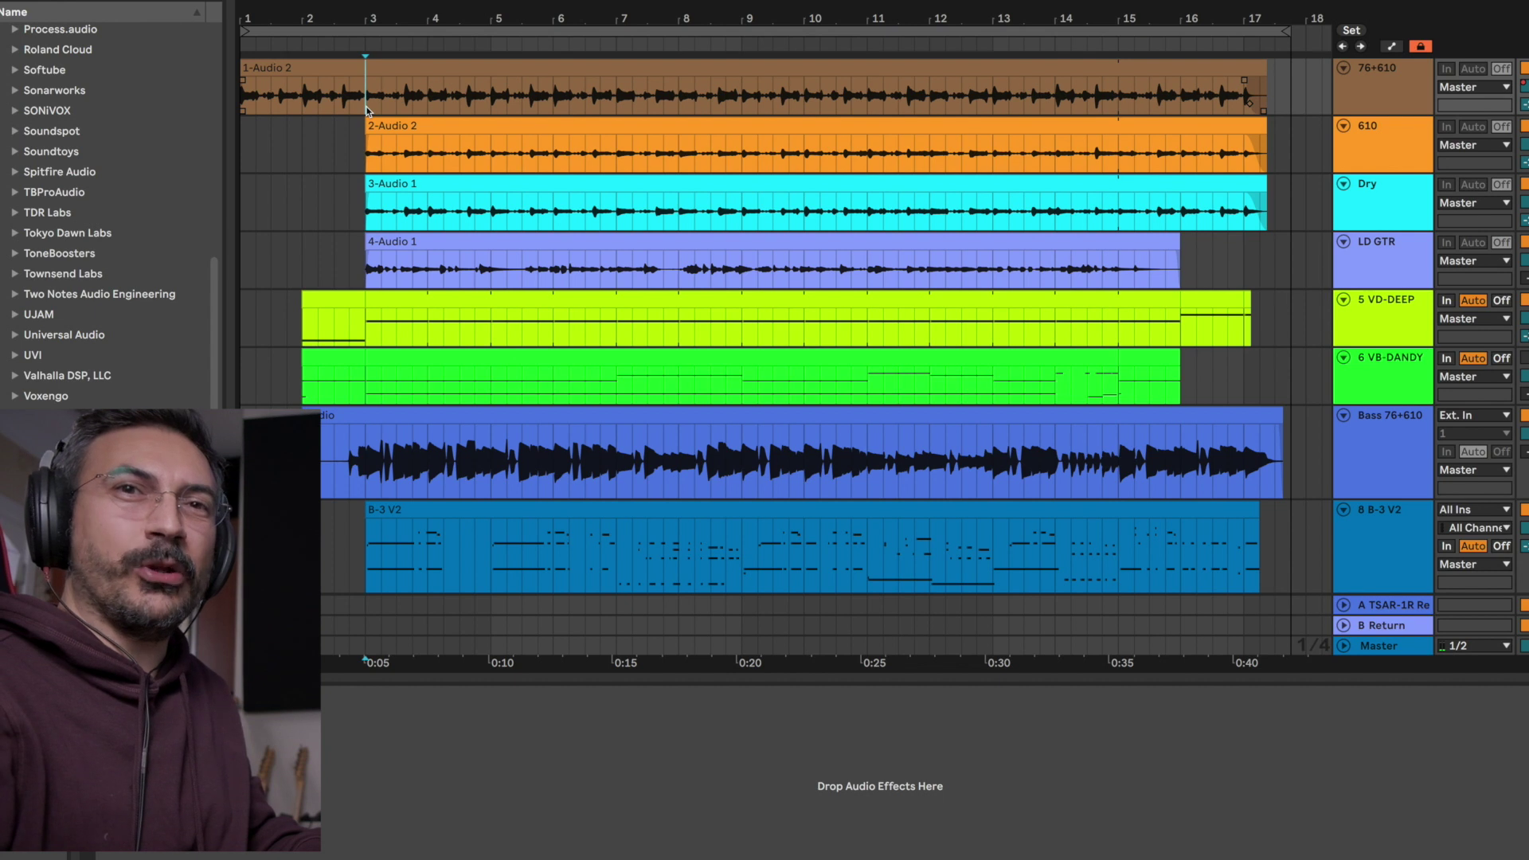
pyautogui.press('space')
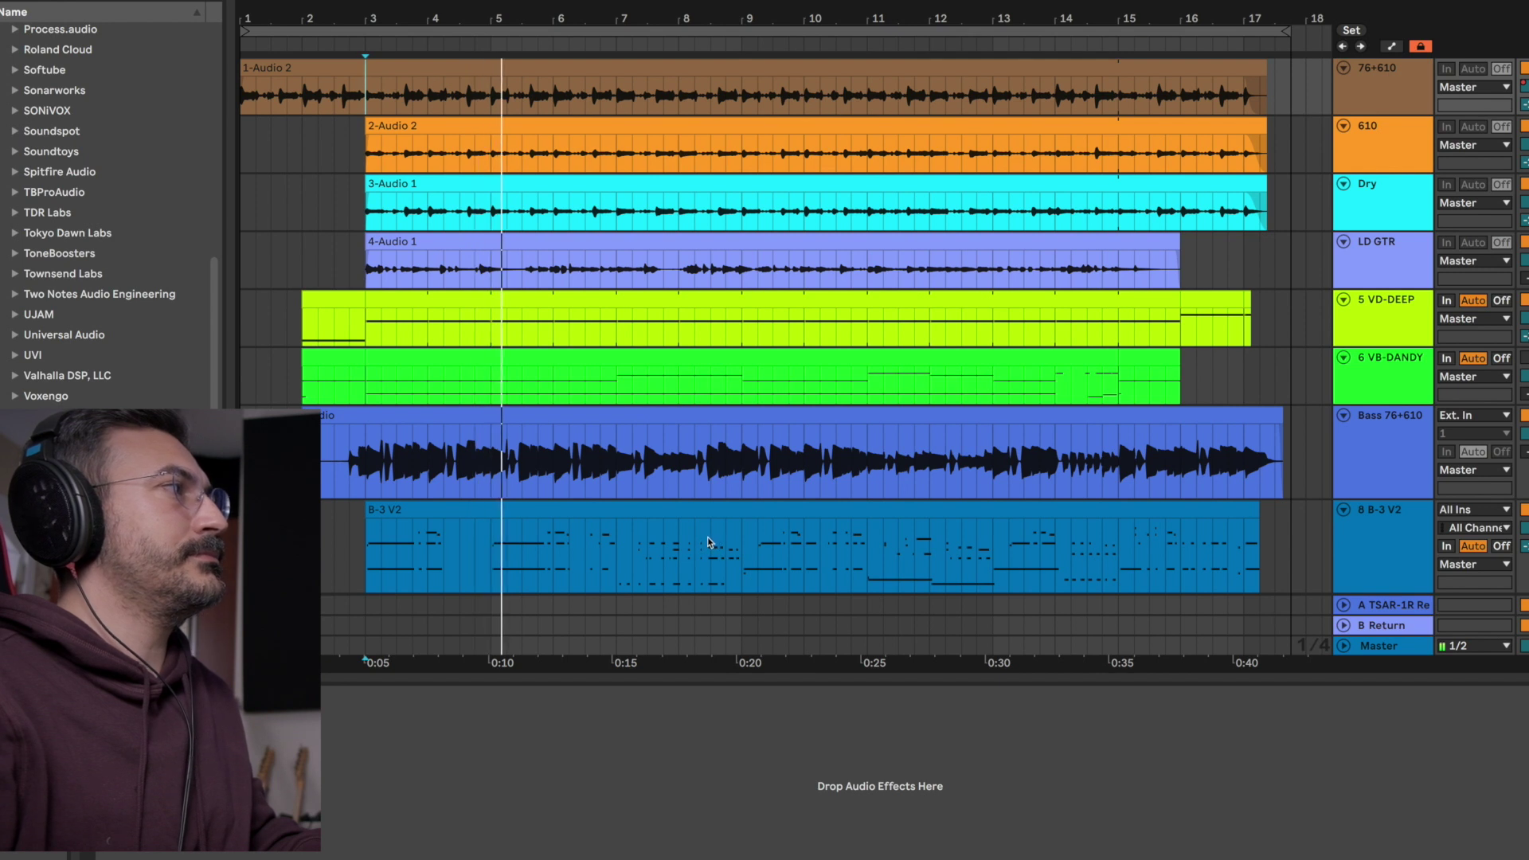
# Add RC-20 Retro Color to the Master track and load its INIT preset.
pyautogui.click(1383, 646)
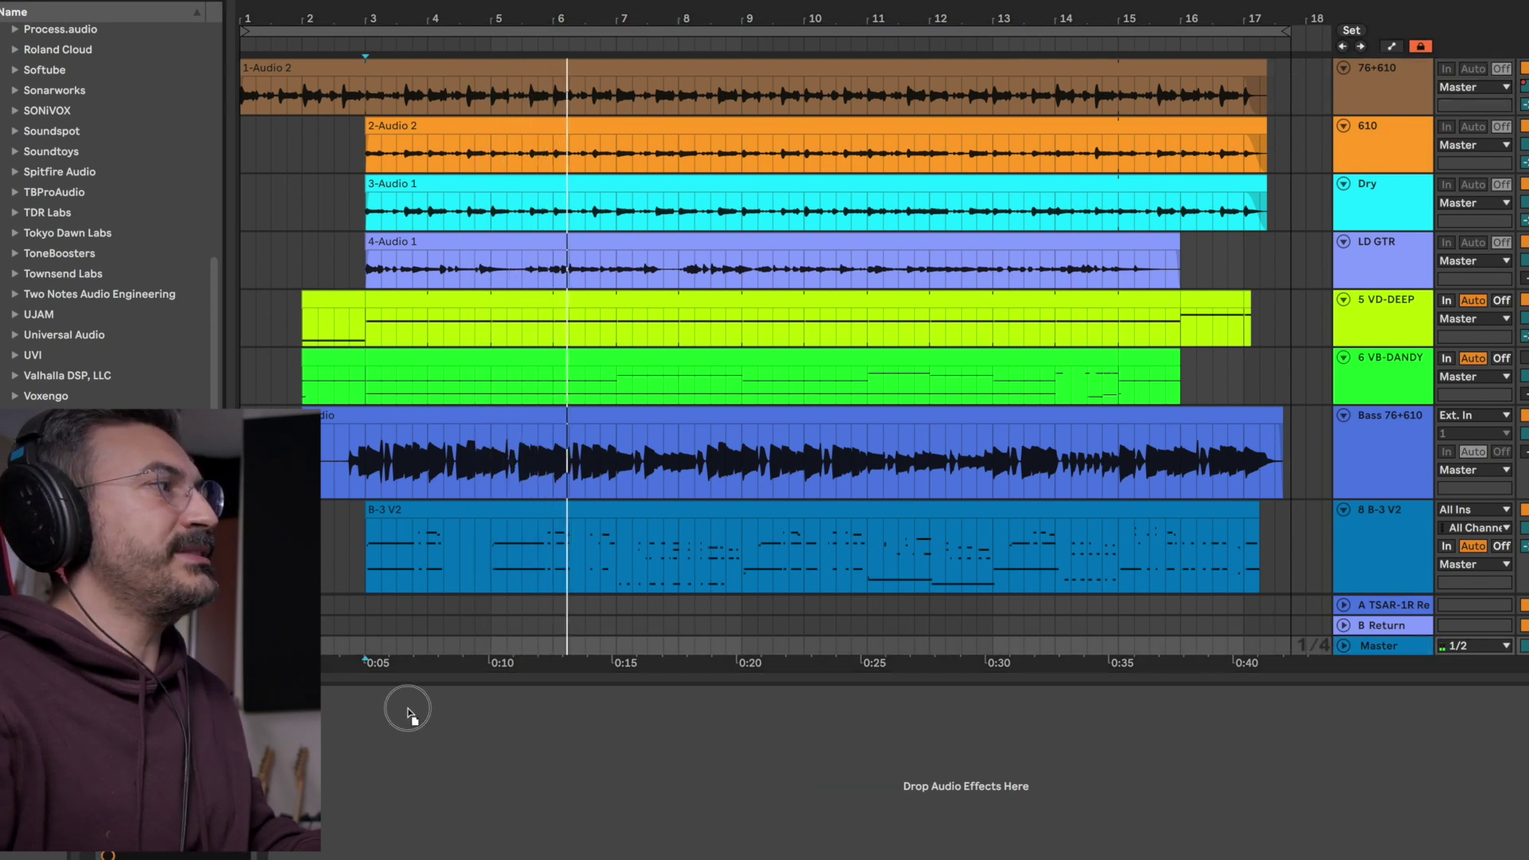
pyautogui.press('Return')
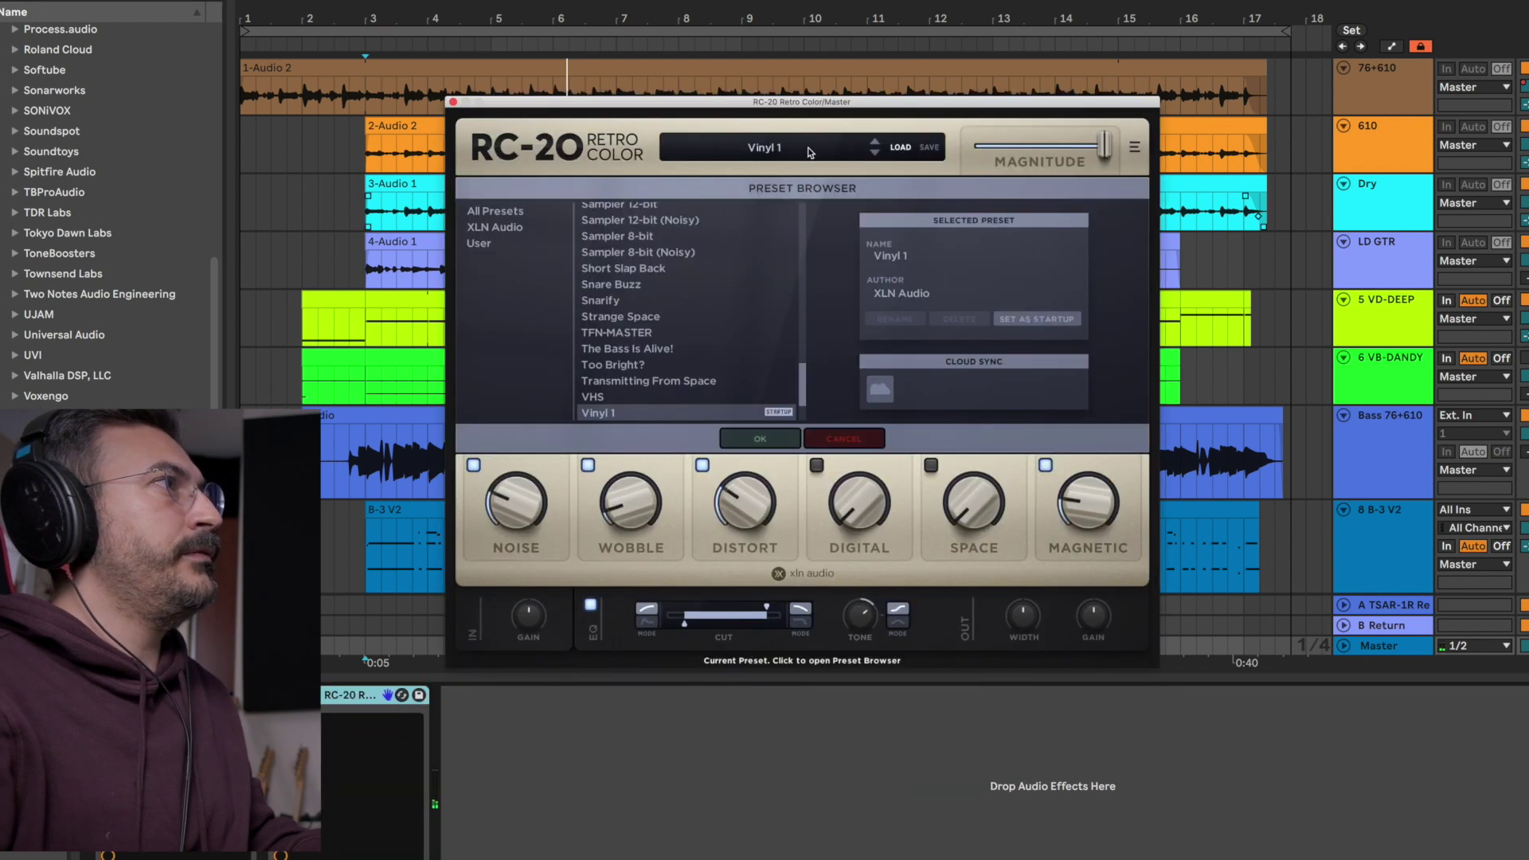
pyautogui.scroll(-5, 671, 289)
pyautogui.scroll(10, 672, 289)
pyautogui.click(610, 211)
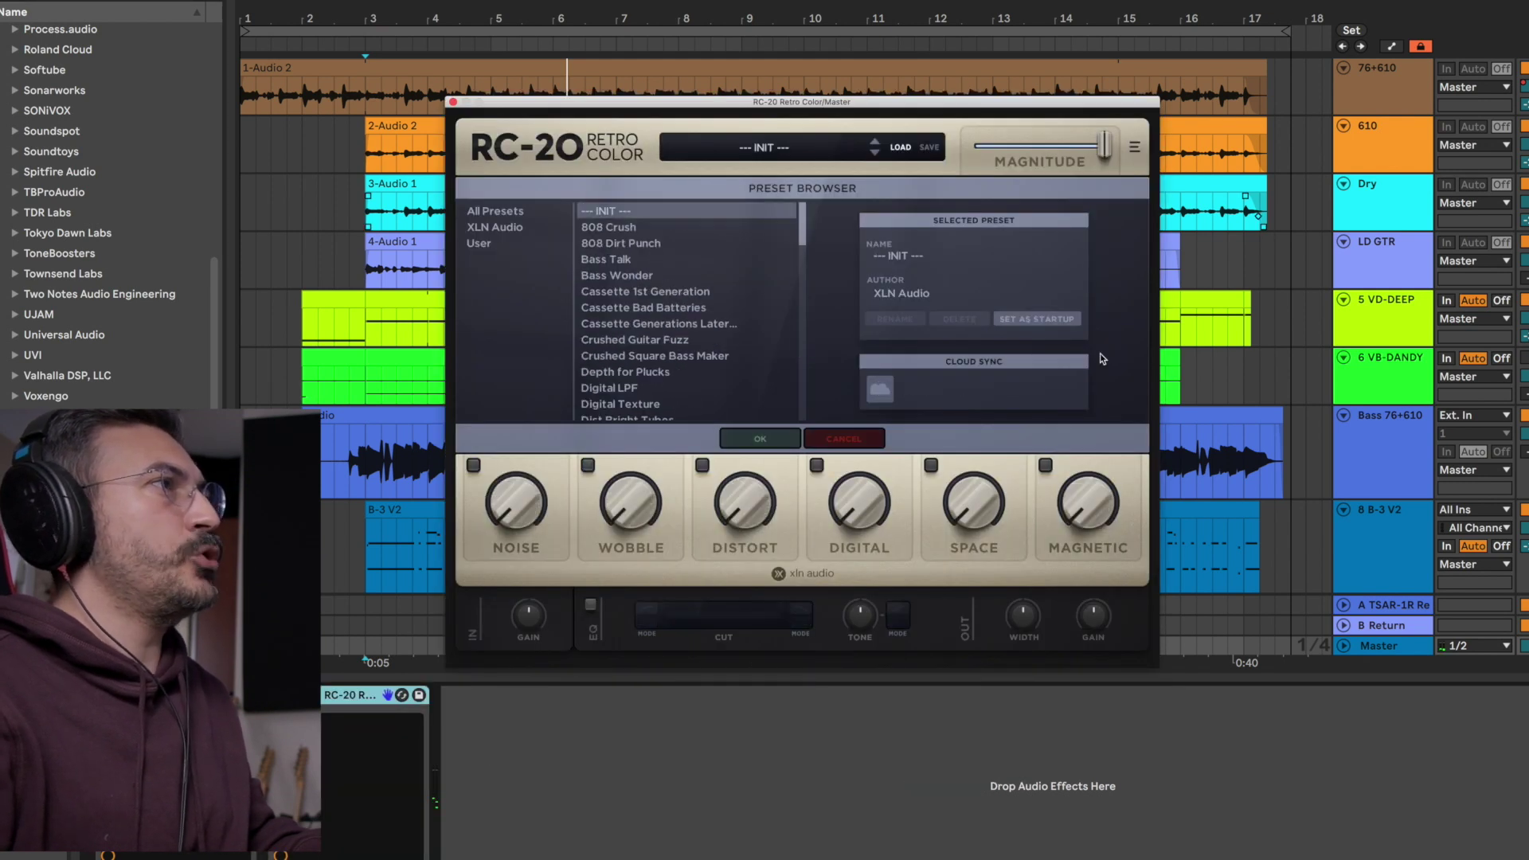
pyautogui.click(759, 438)
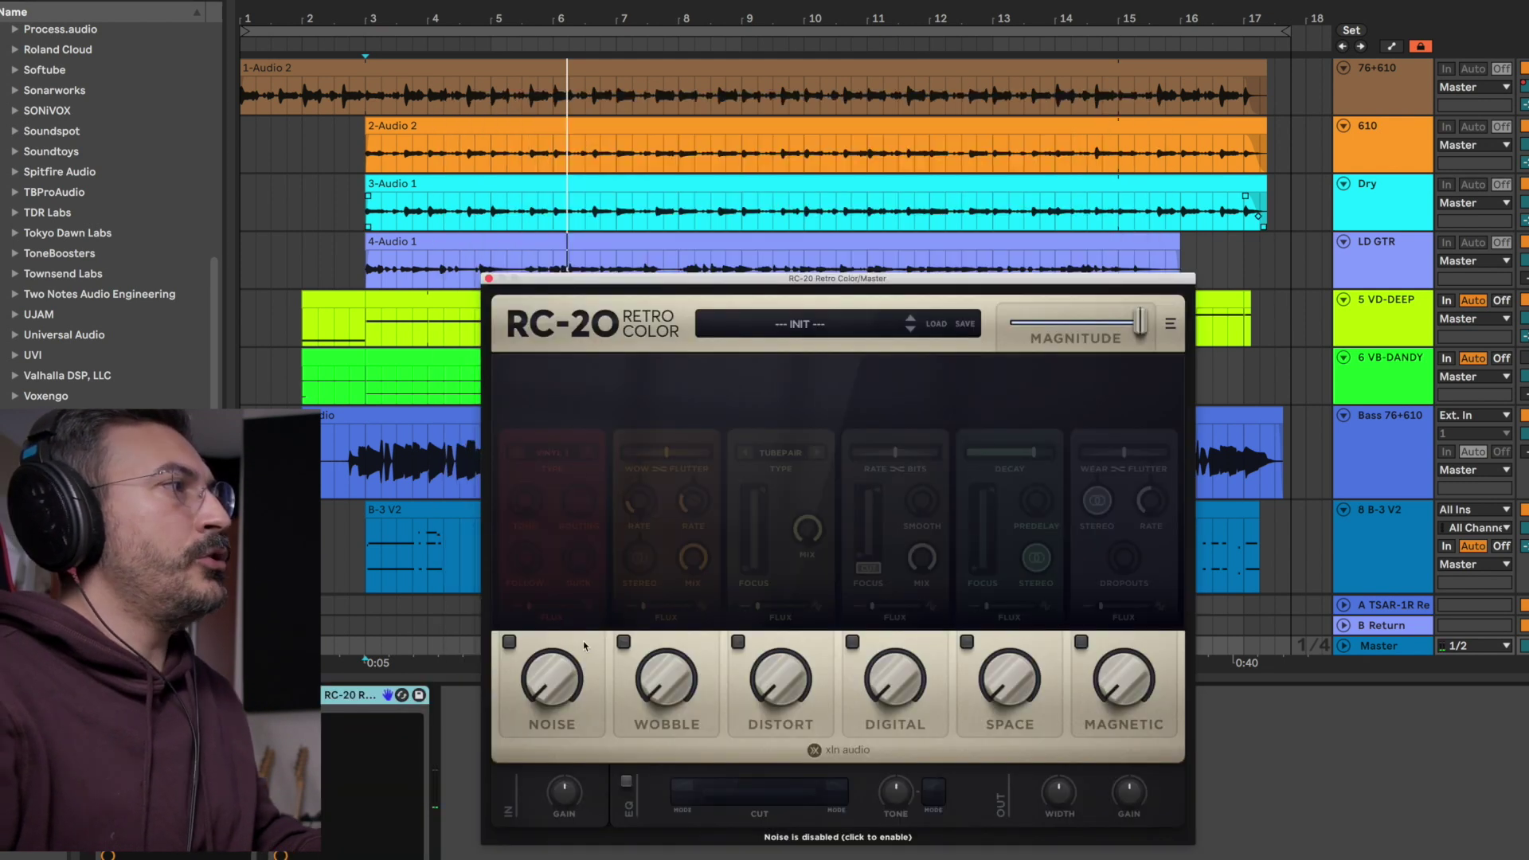
# Enable the Noise module and move the plugin window higher over the arrangement.
pyautogui.click(508, 642)
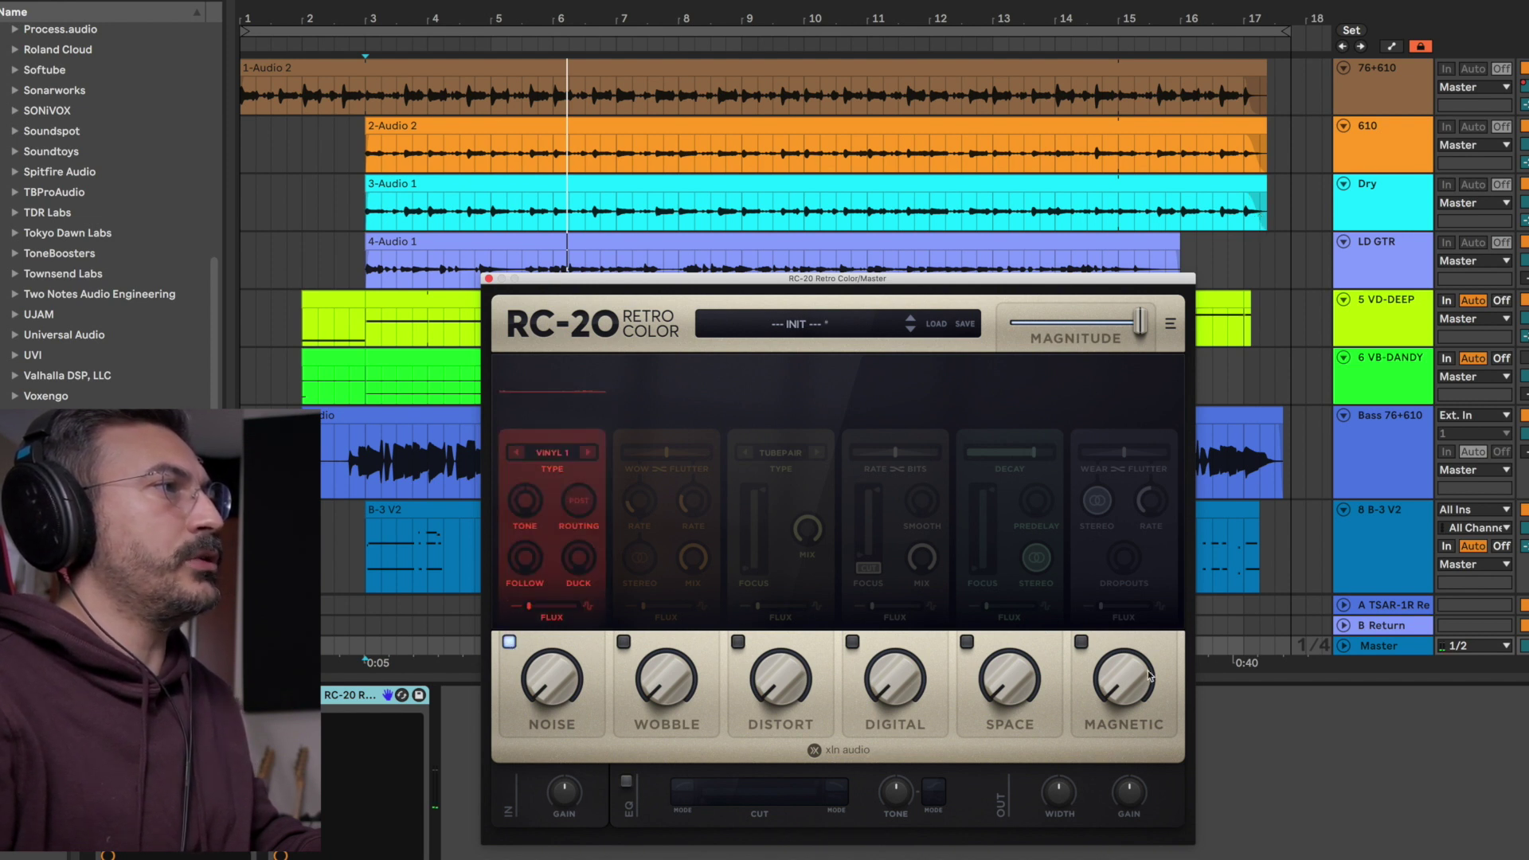
pyautogui.click(575, 687)
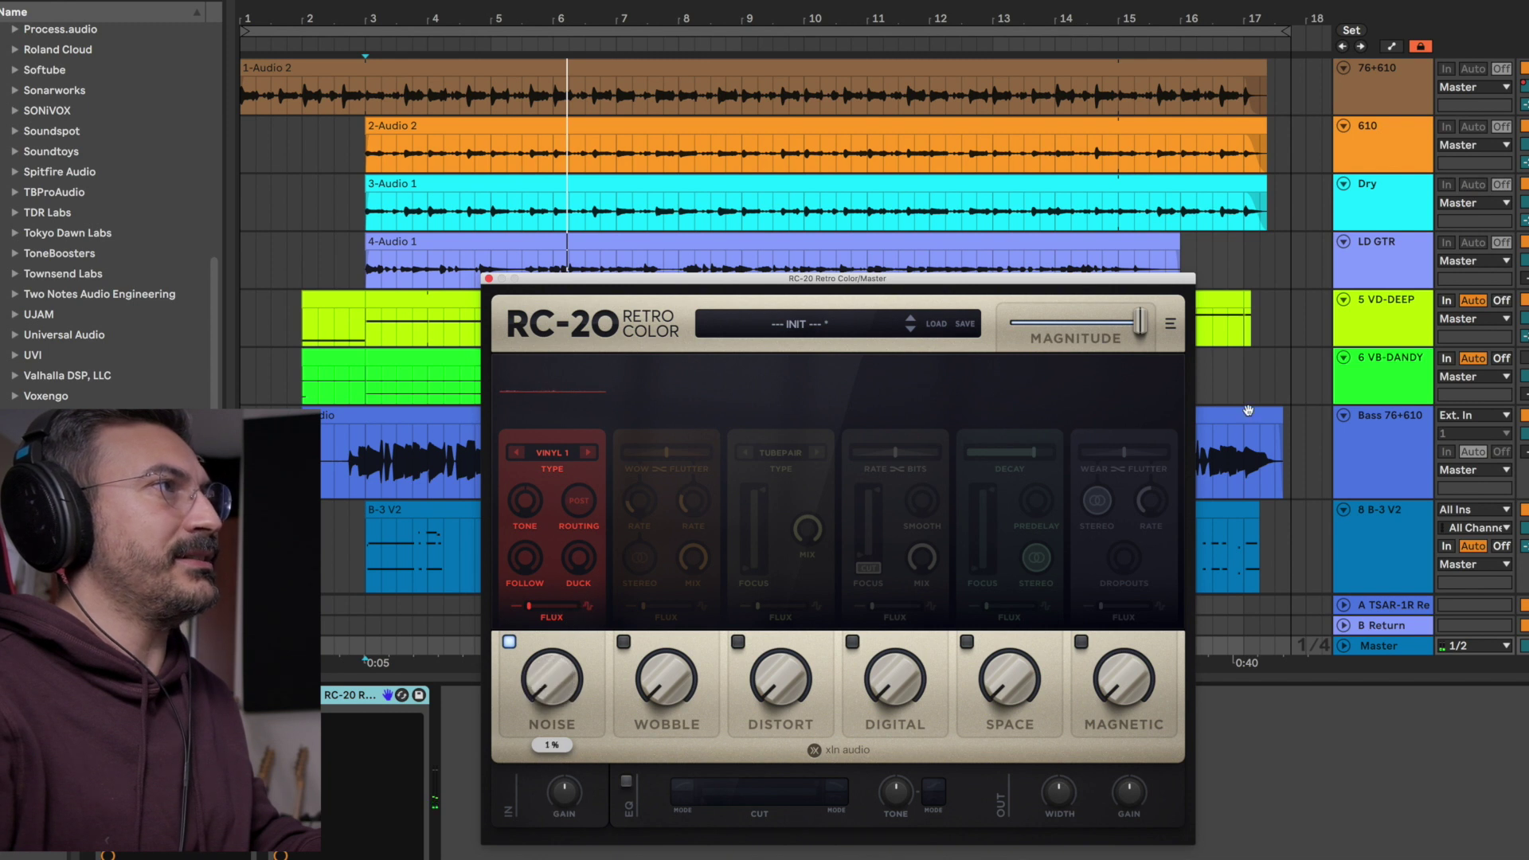
pyautogui.moveTo(1064, 281); pyautogui.dragTo(1075, 231)
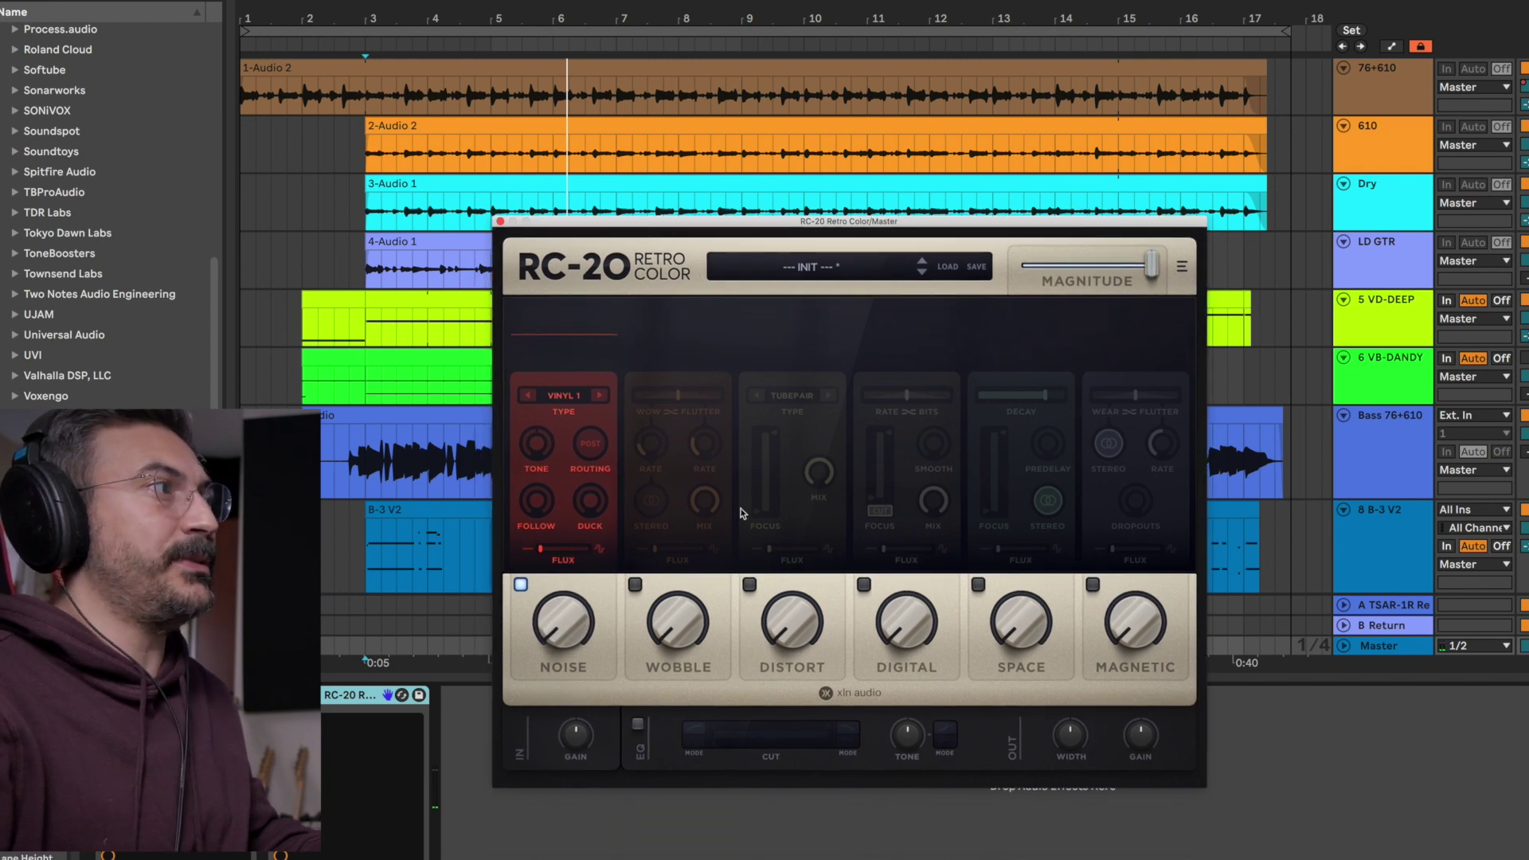
# Turn up the Wobble, Distort, Digital, Space and Magnetic amounts, with Digital at 22% and Magnetic at 45%.
pyautogui.moveTo(678, 625); pyautogui.dragTo(679, 601)
pyautogui.moveTo(792, 625); pyautogui.dragTo(794, 603)
pyautogui.moveTo(906, 625); pyautogui.dragTo(907, 604)
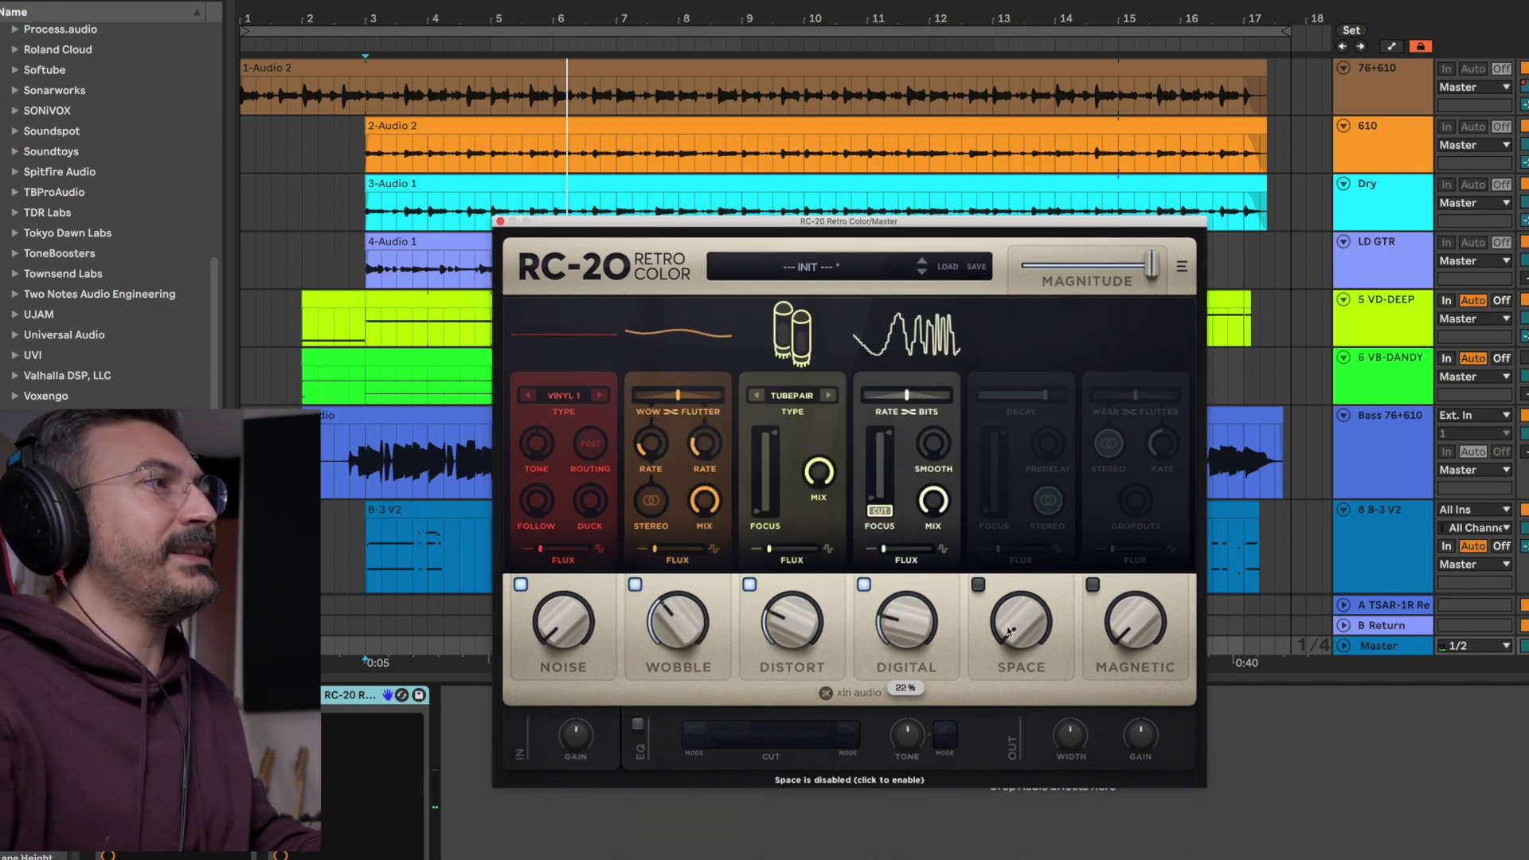
pyautogui.moveTo(1008, 631); pyautogui.dragTo(1009, 609)
pyautogui.moveTo(1135, 628); pyautogui.dragTo(1137, 599)
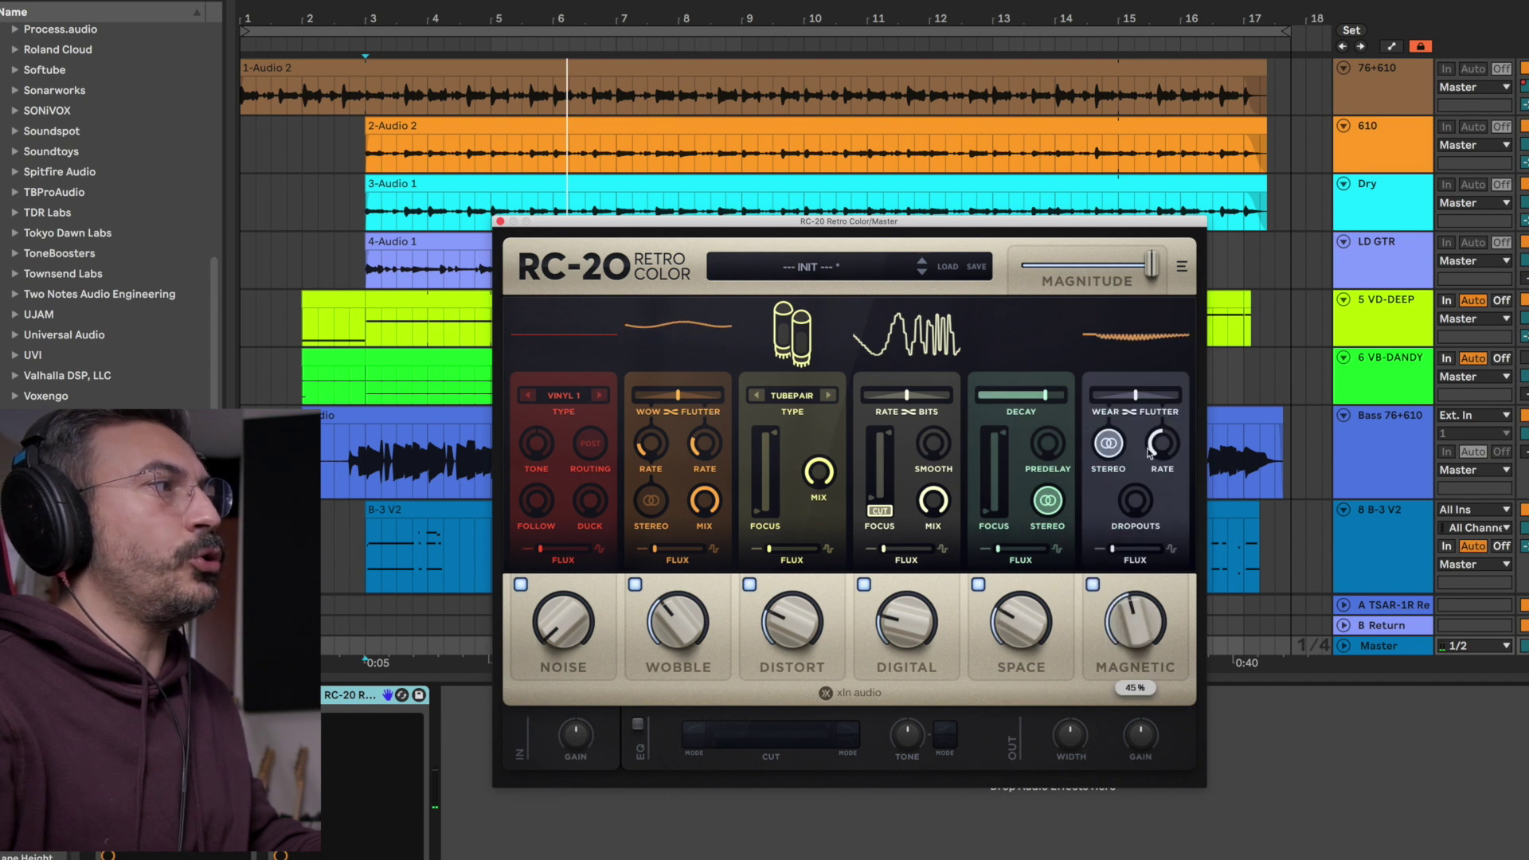
# Sweep the global Magnitude down to 20% and return it to 100%.
pyautogui.moveTo(1152, 266)
pyautogui.mouseDown()
pyautogui.moveTo(1031, 265)
pyautogui.moveTo(1164, 266)
pyautogui.mouseUp()
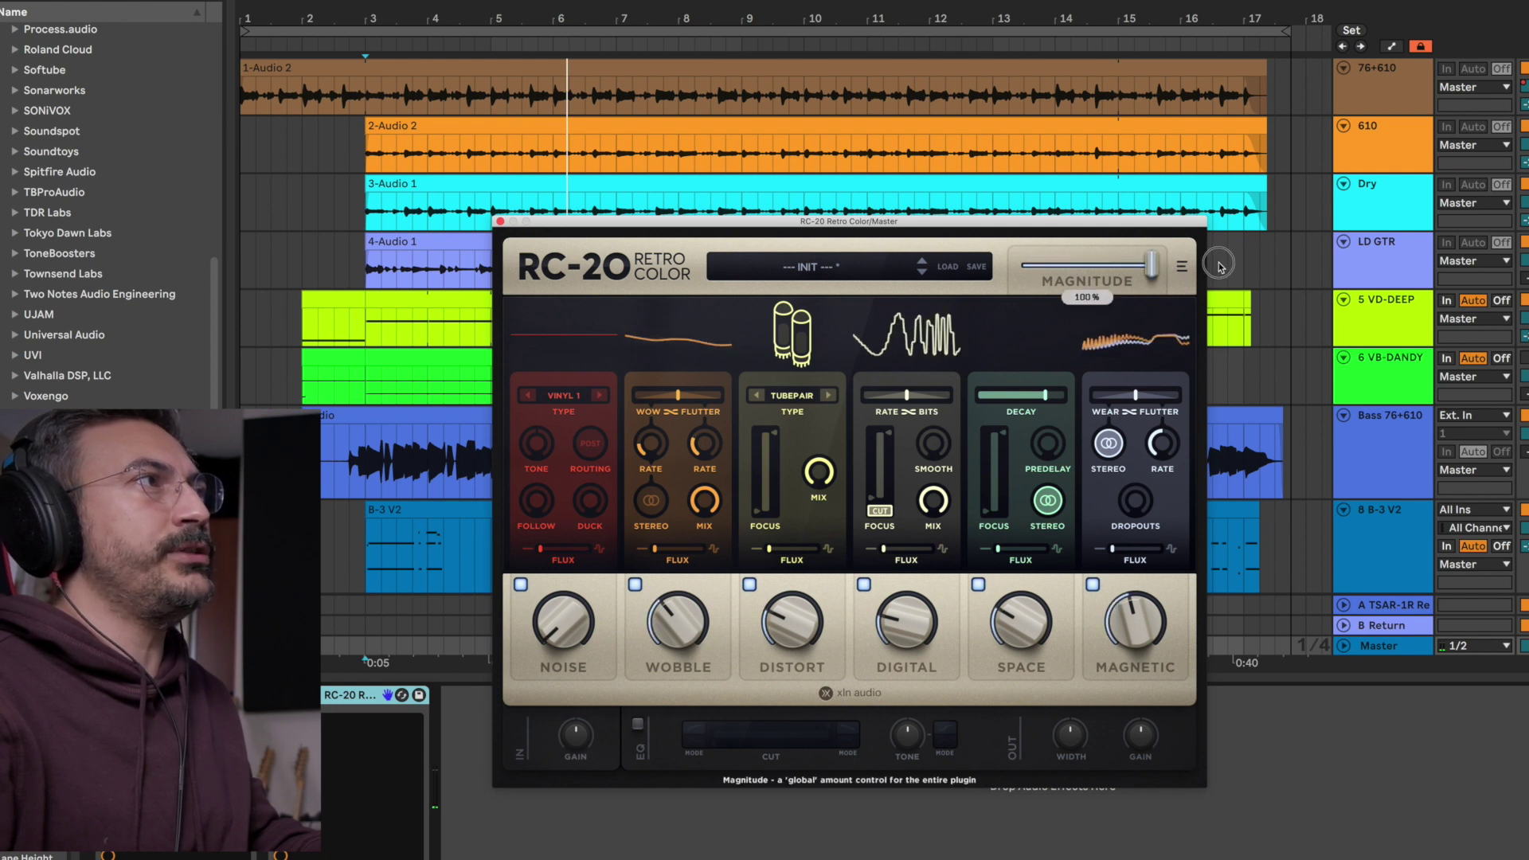
pyautogui.moveTo(1152, 265); pyautogui.dragTo(1047, 271)
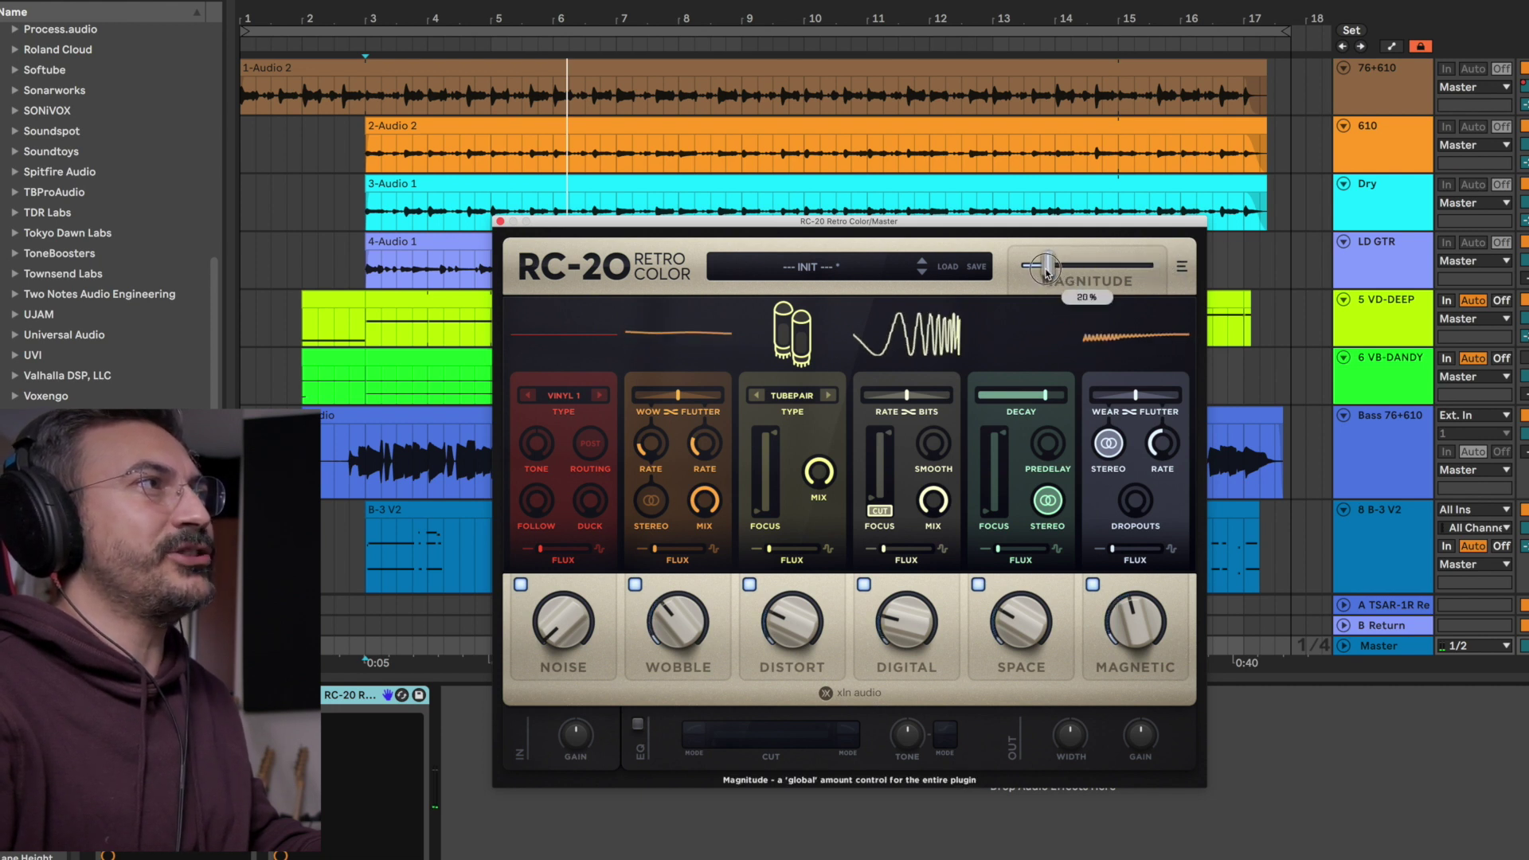
pyautogui.moveTo(1088, 276); pyautogui.dragTo(1154, 274)
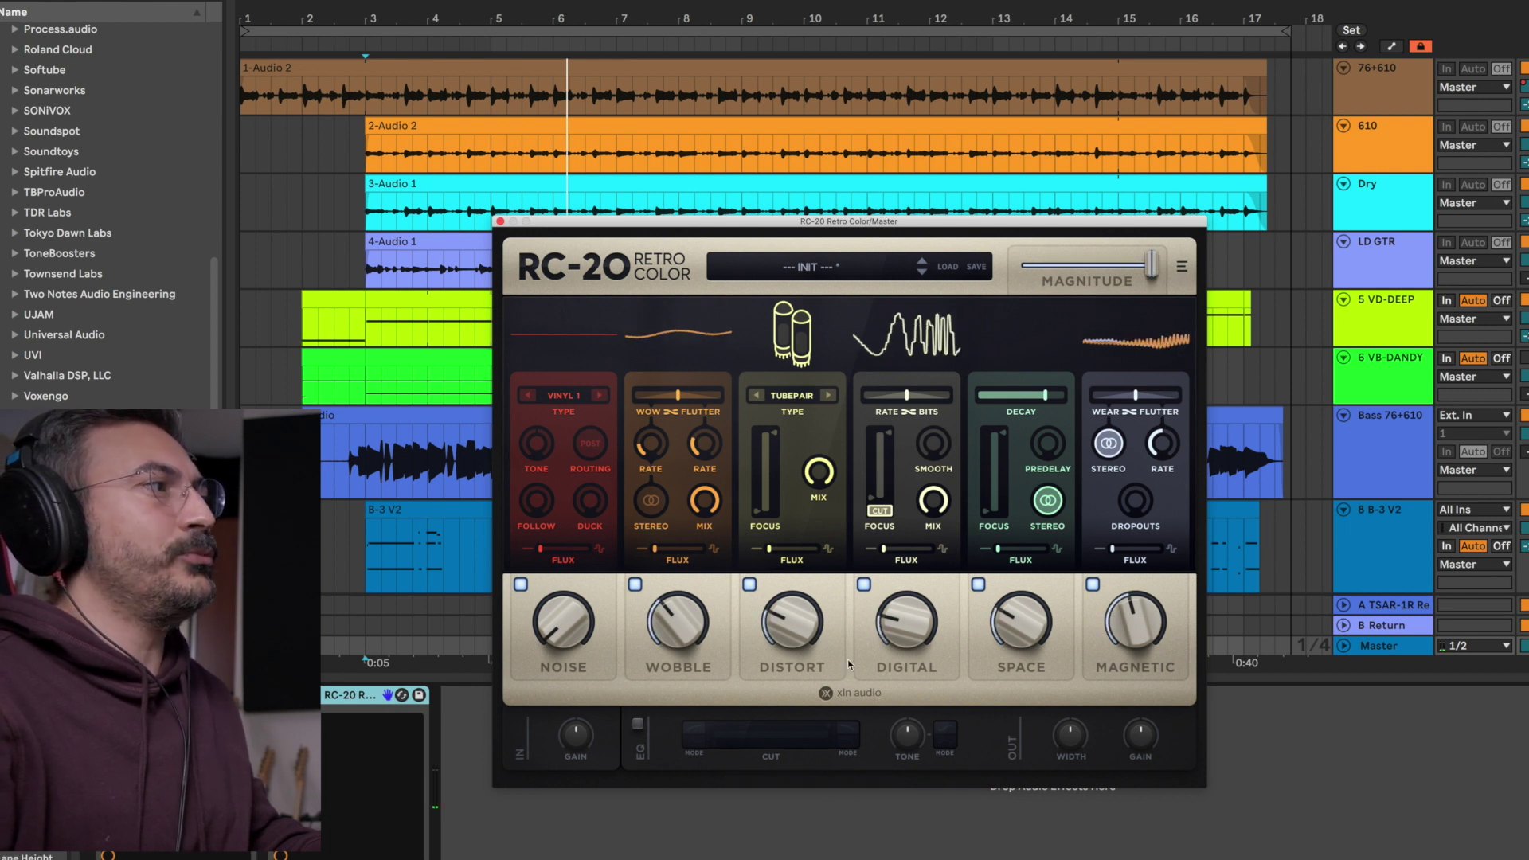
# Enable the EQ, set the input gain to 2.5 dB, and try the output Width and Gain controls.
pyautogui.click(638, 723)
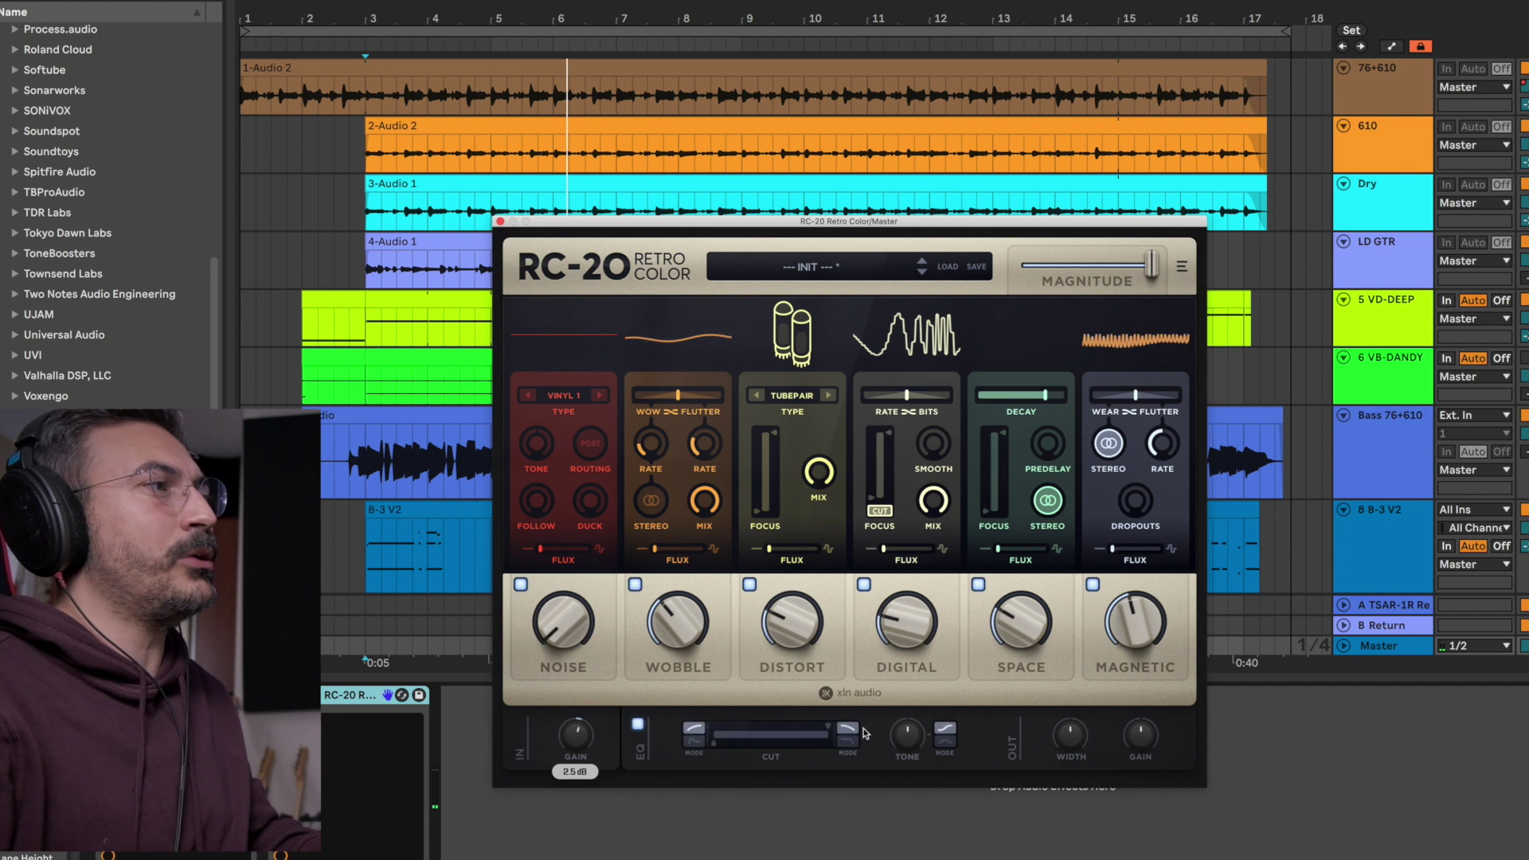
pyautogui.click(1060, 760)
pyautogui.moveTo(1060, 761); pyautogui.dragTo(1062, 745)
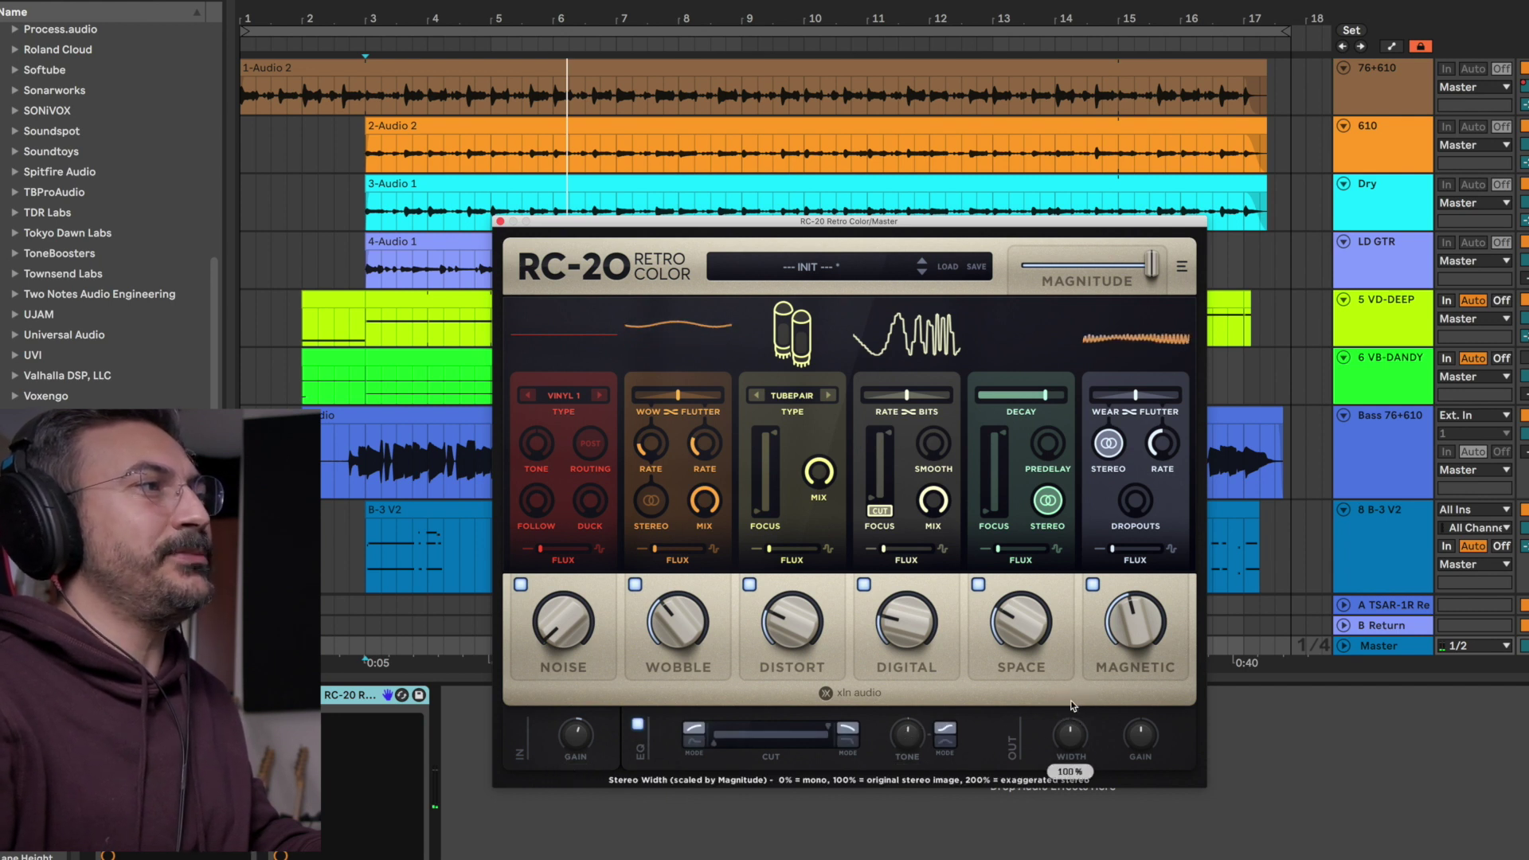
pyautogui.moveTo(1140, 748); pyautogui.dragTo(1147, 746)
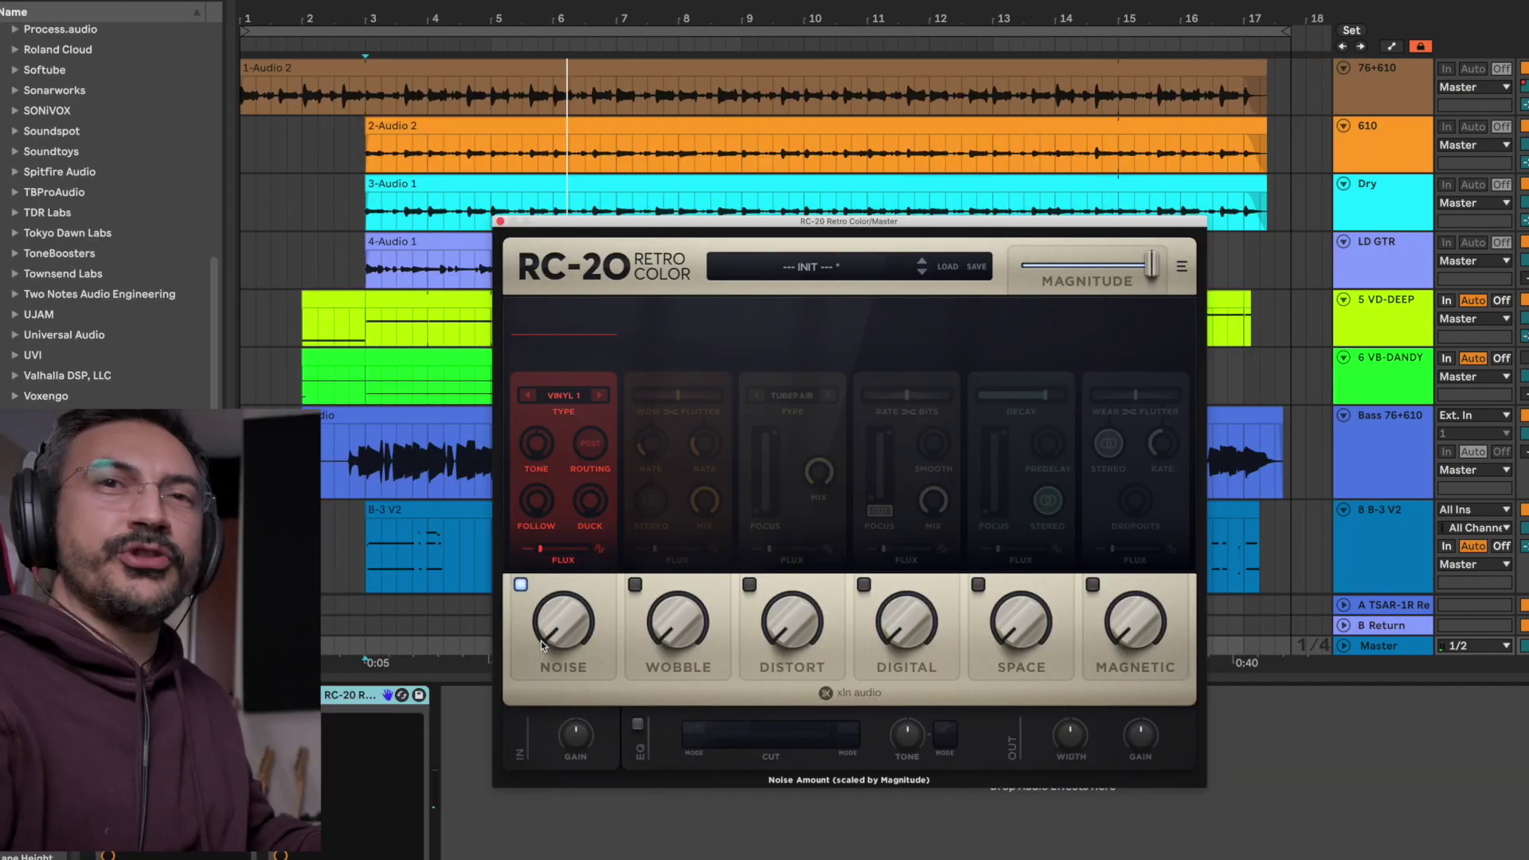
# Review the noise types available in the Noise module without changing the type.
pyautogui.click(570, 398)
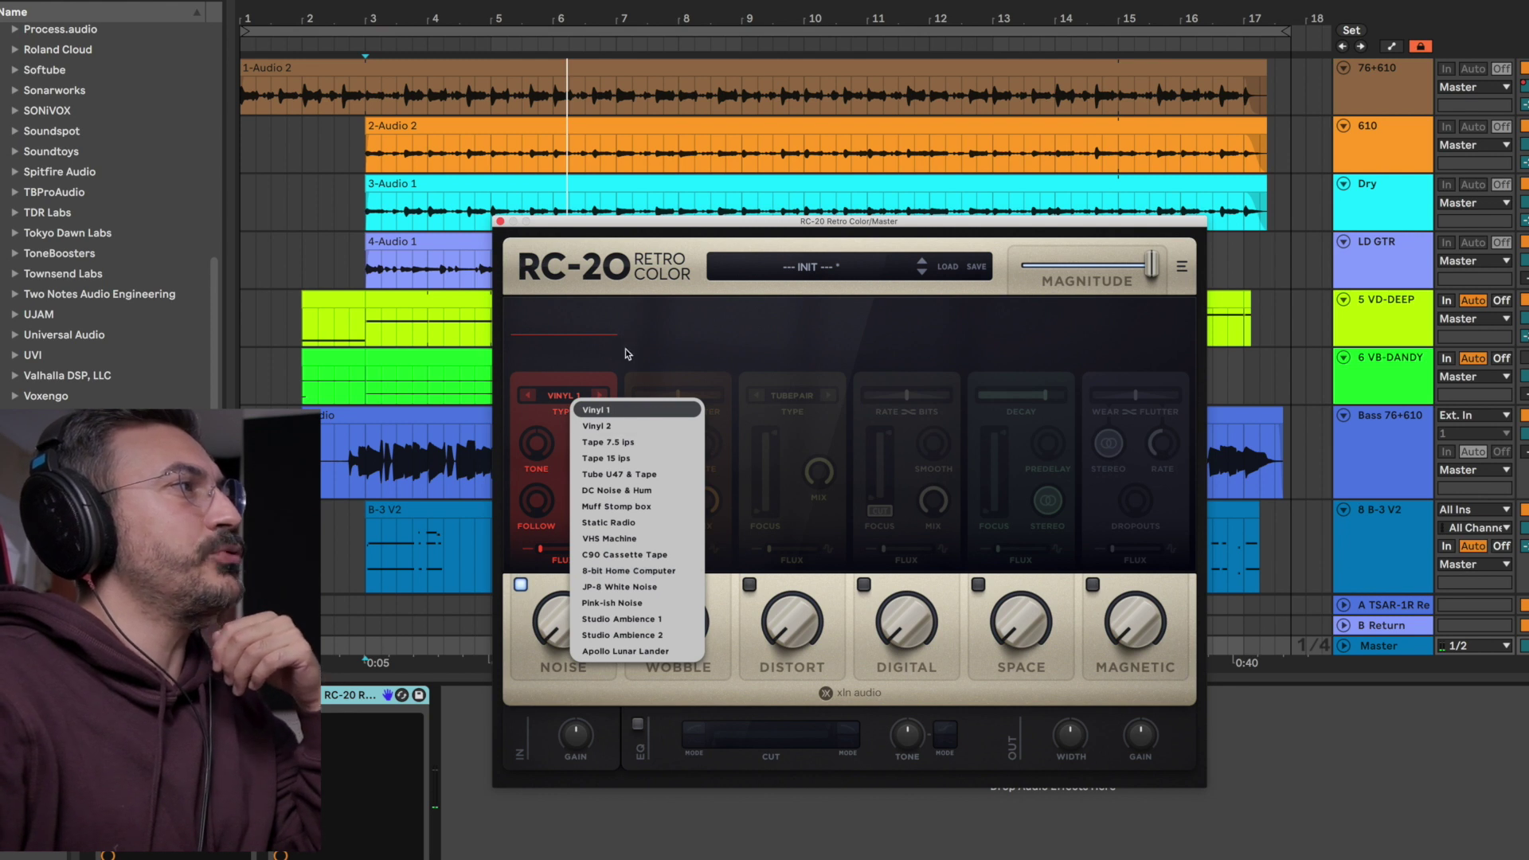
pyautogui.click(593, 360)
pyautogui.moveTo(538, 444)
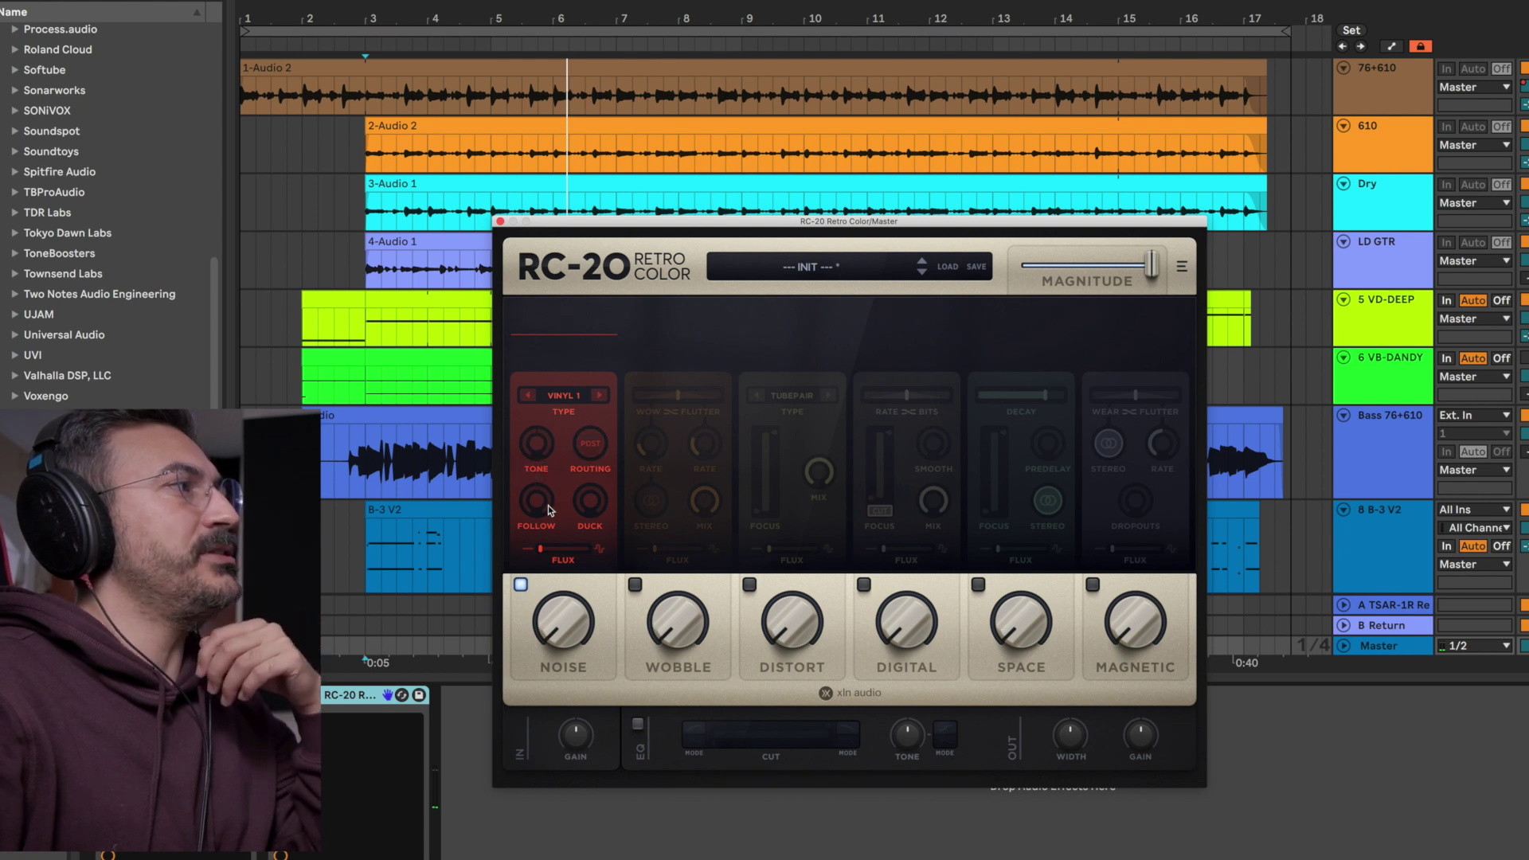
# Raise the Noise module's Follow and Noise amounts and set Duck to 17% while auditioning the mix.
pyautogui.moveTo(539, 501)
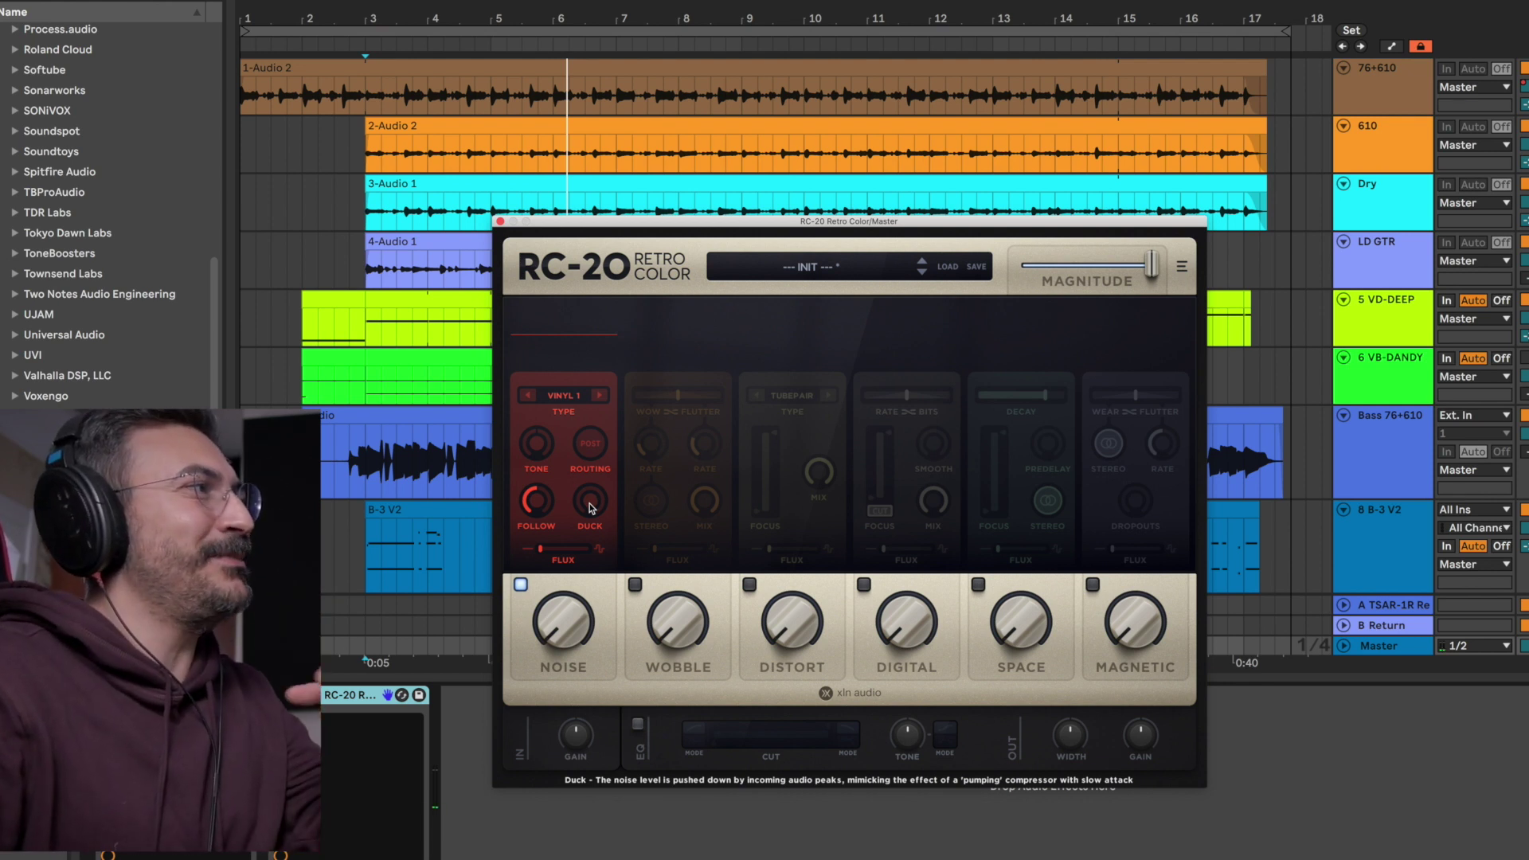
pyautogui.moveTo(590, 507); pyautogui.dragTo(596, 536)
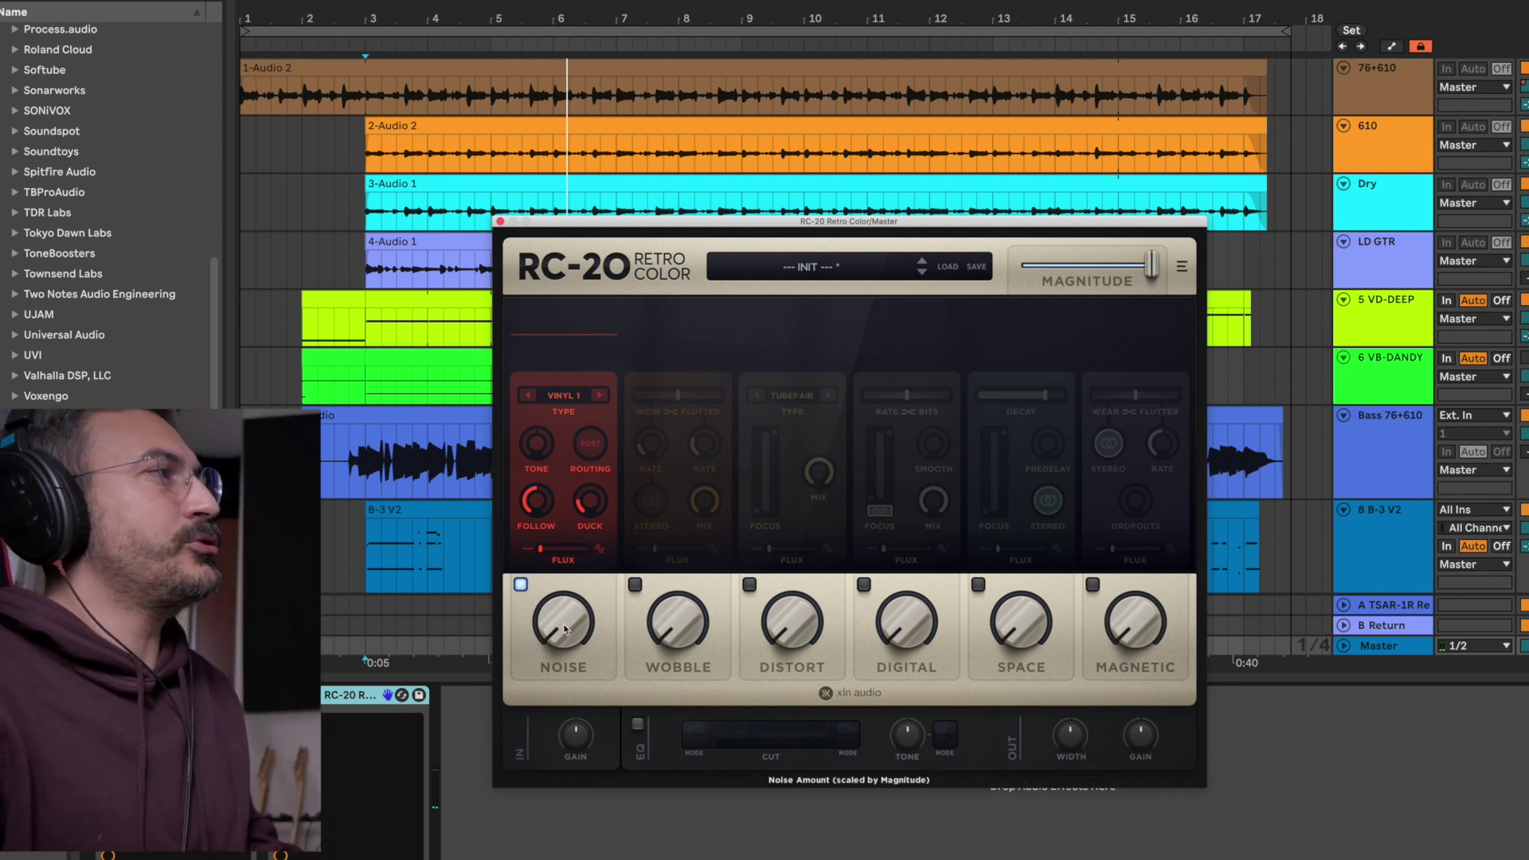
pyautogui.moveTo(561, 641); pyautogui.dragTo(567, 608)
pyautogui.press('space')
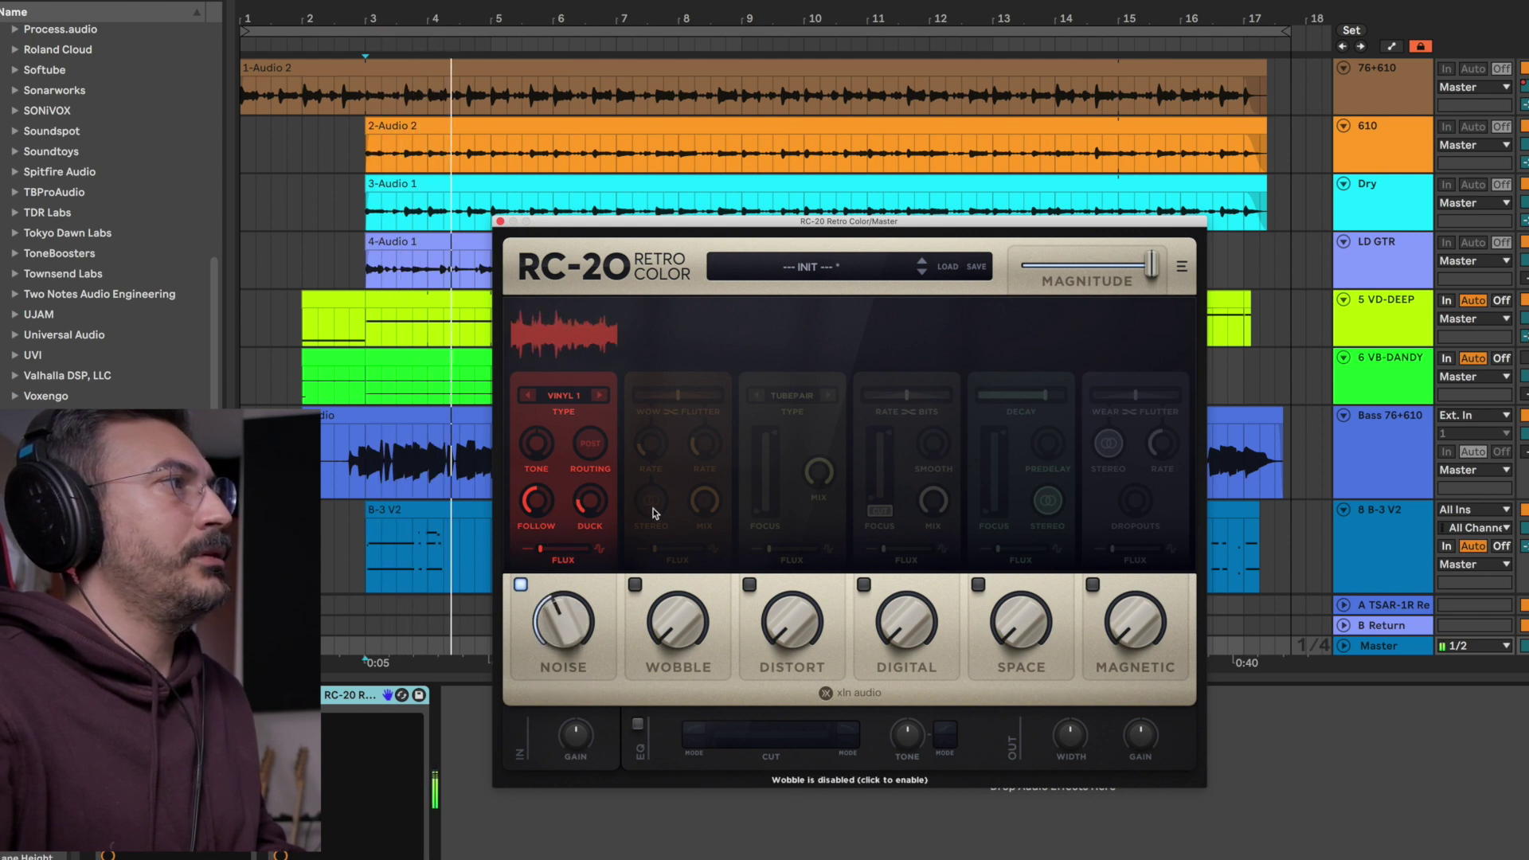
pyautogui.moveTo(587, 503); pyautogui.dragTo(586, 499)
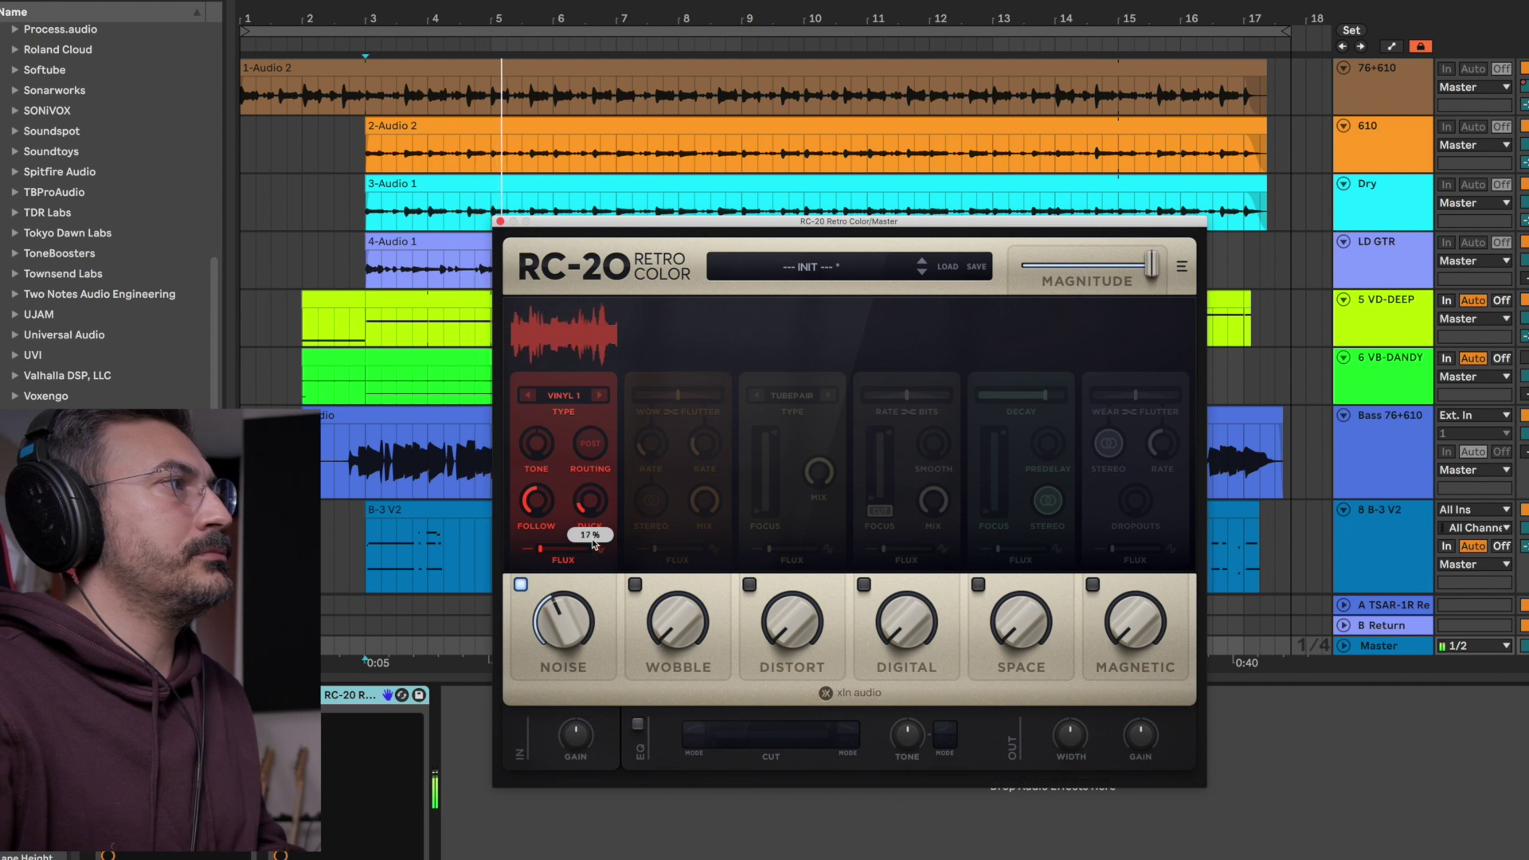
# Change the noise type to Tape 7.5 ips, then set Noise to 43% and raise its Flux during playback.
pyautogui.click(580, 395)
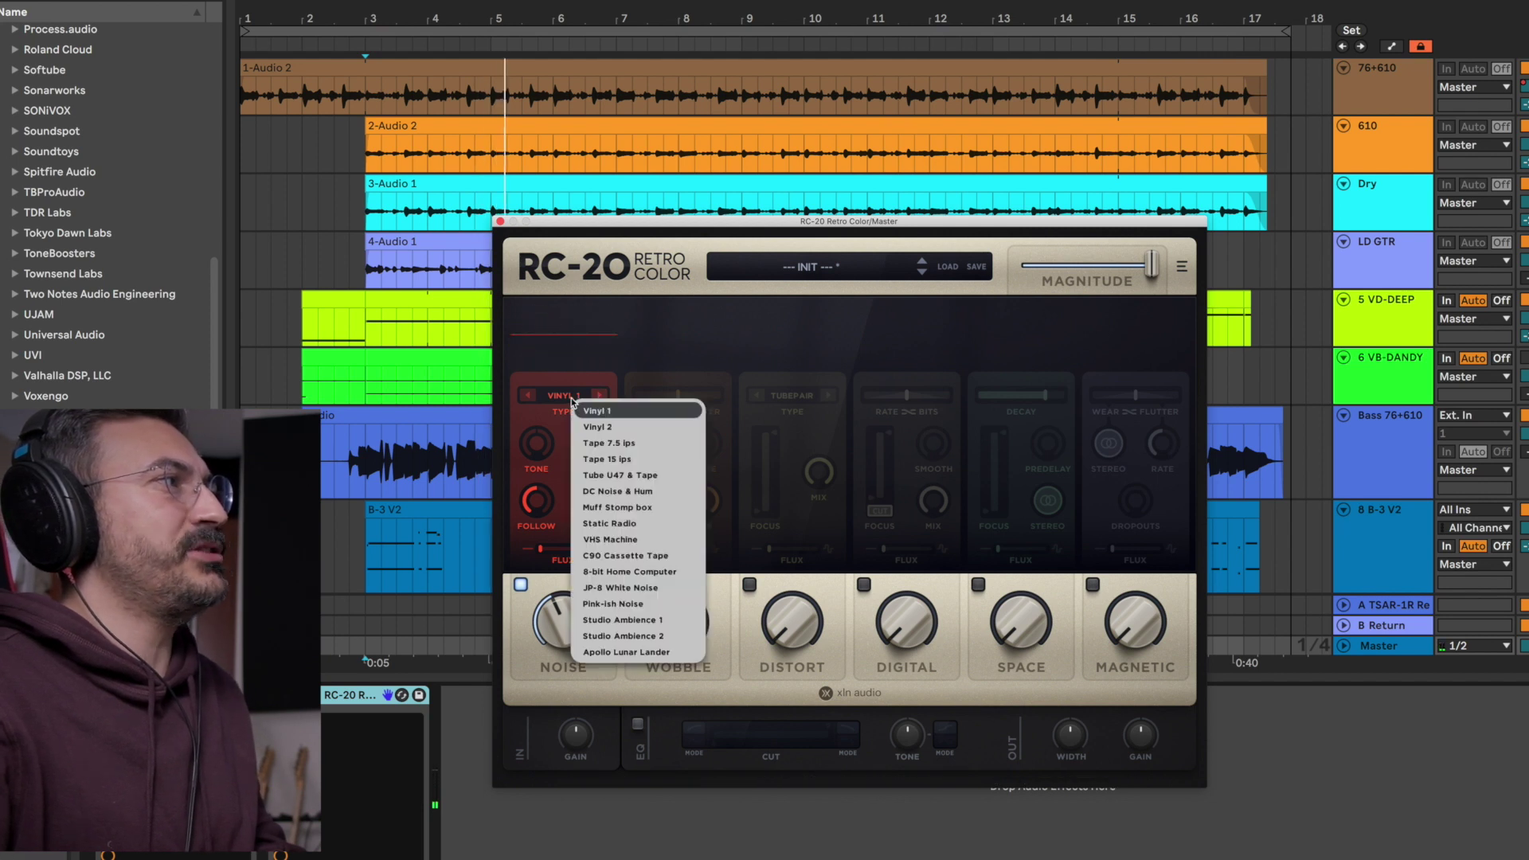
pyautogui.click(658, 442)
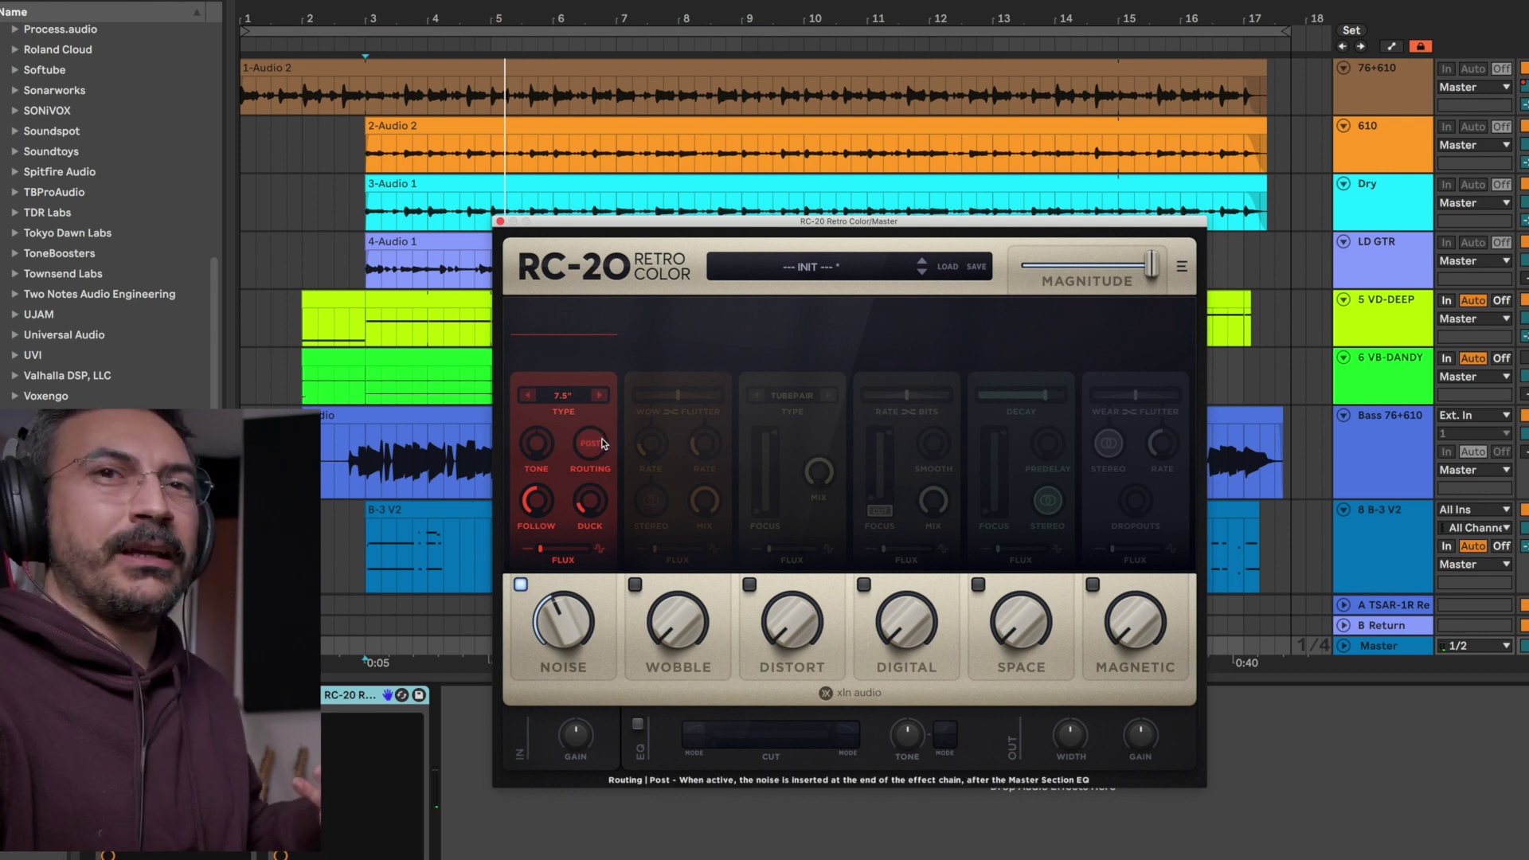
pyautogui.press('space')
pyautogui.moveTo(557, 629); pyautogui.dragTo(560, 605)
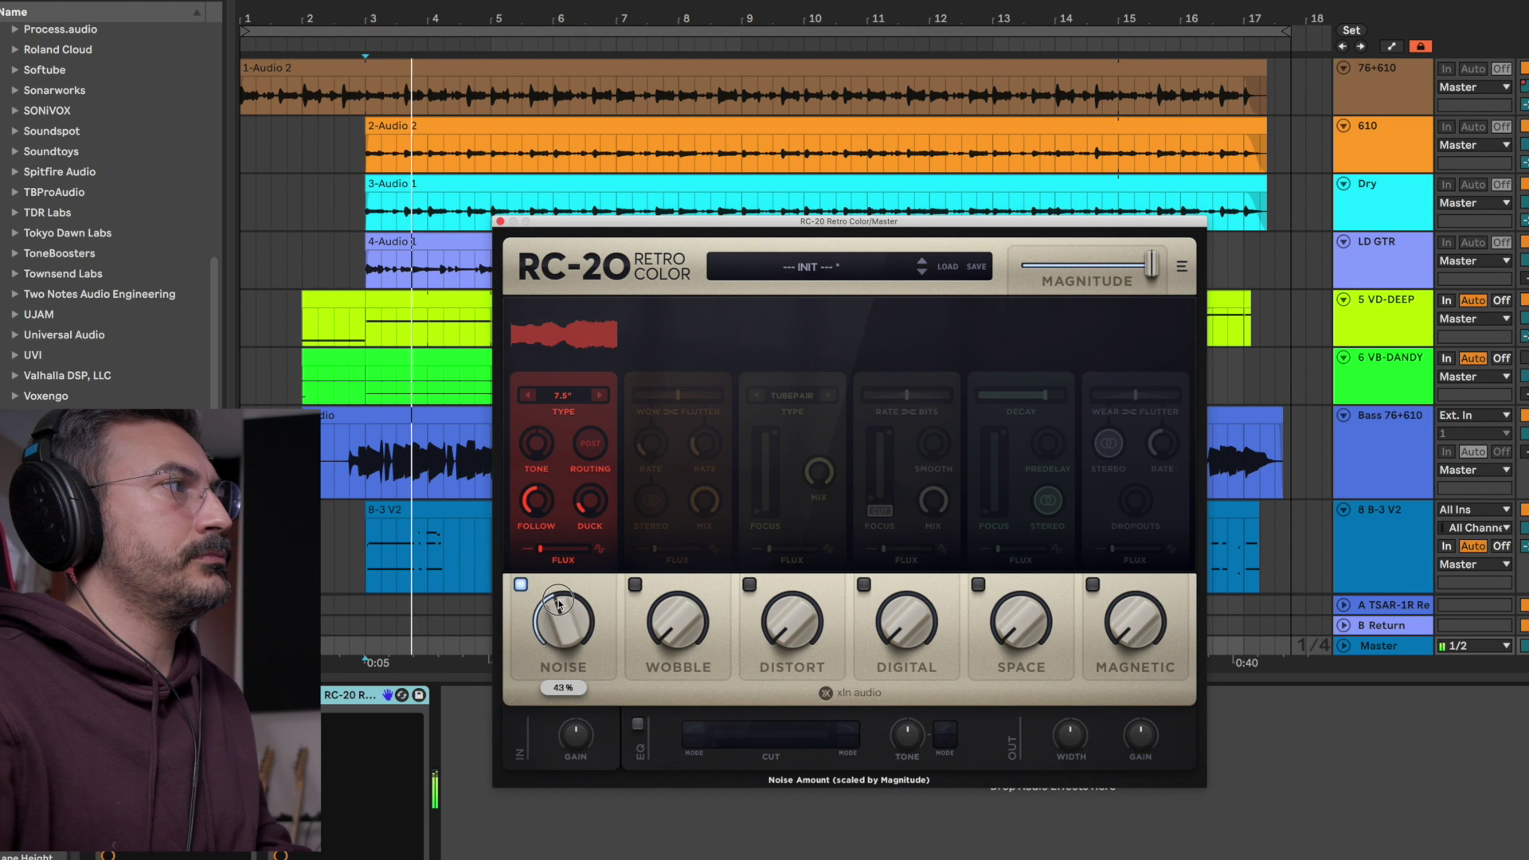
pyautogui.moveTo(540, 548); pyautogui.dragTo(568, 556)
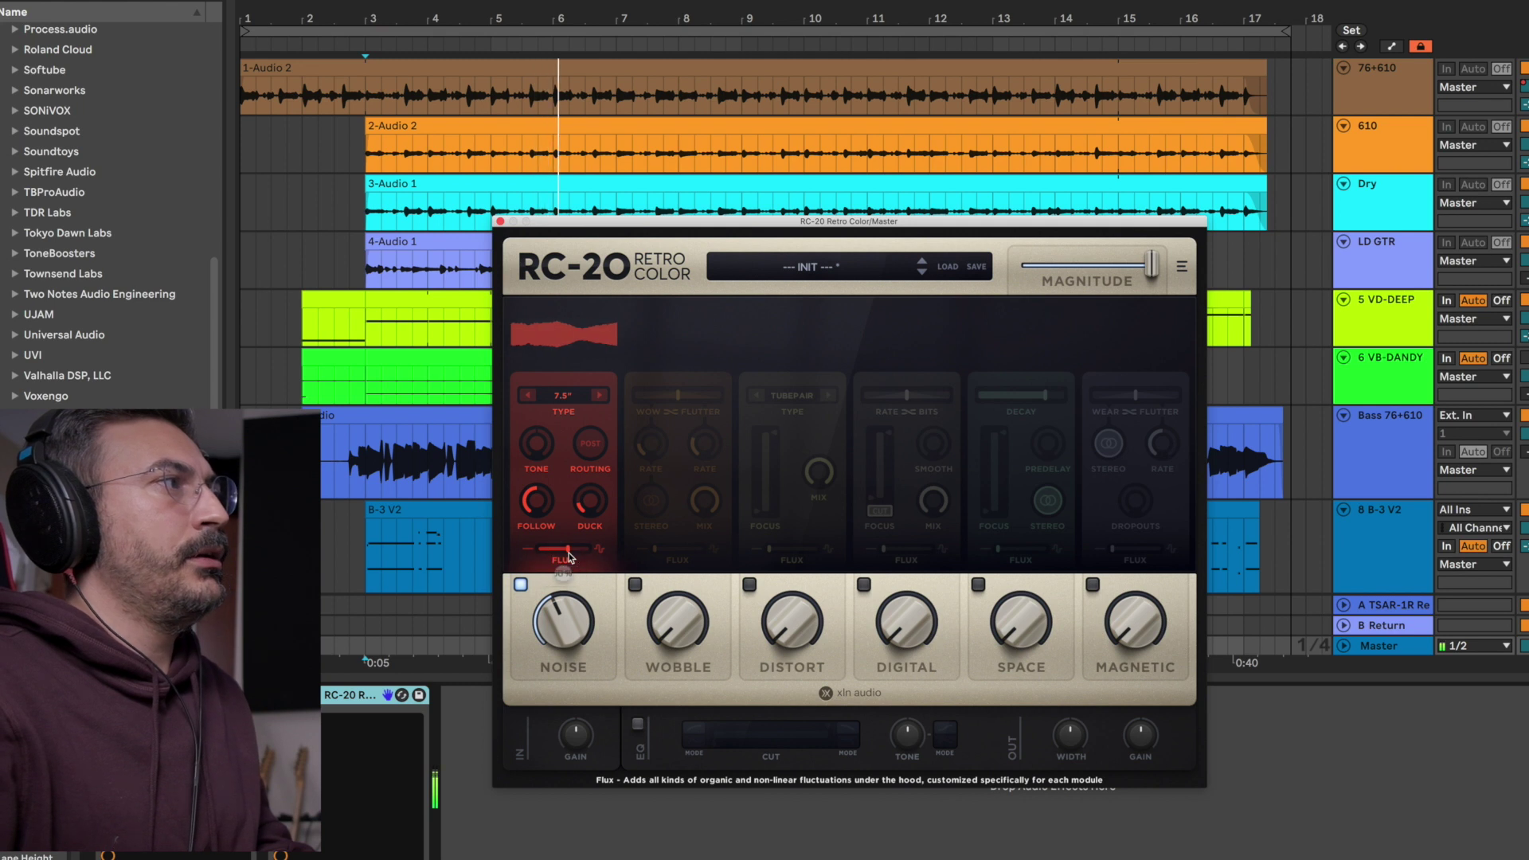
pyautogui.press('space')
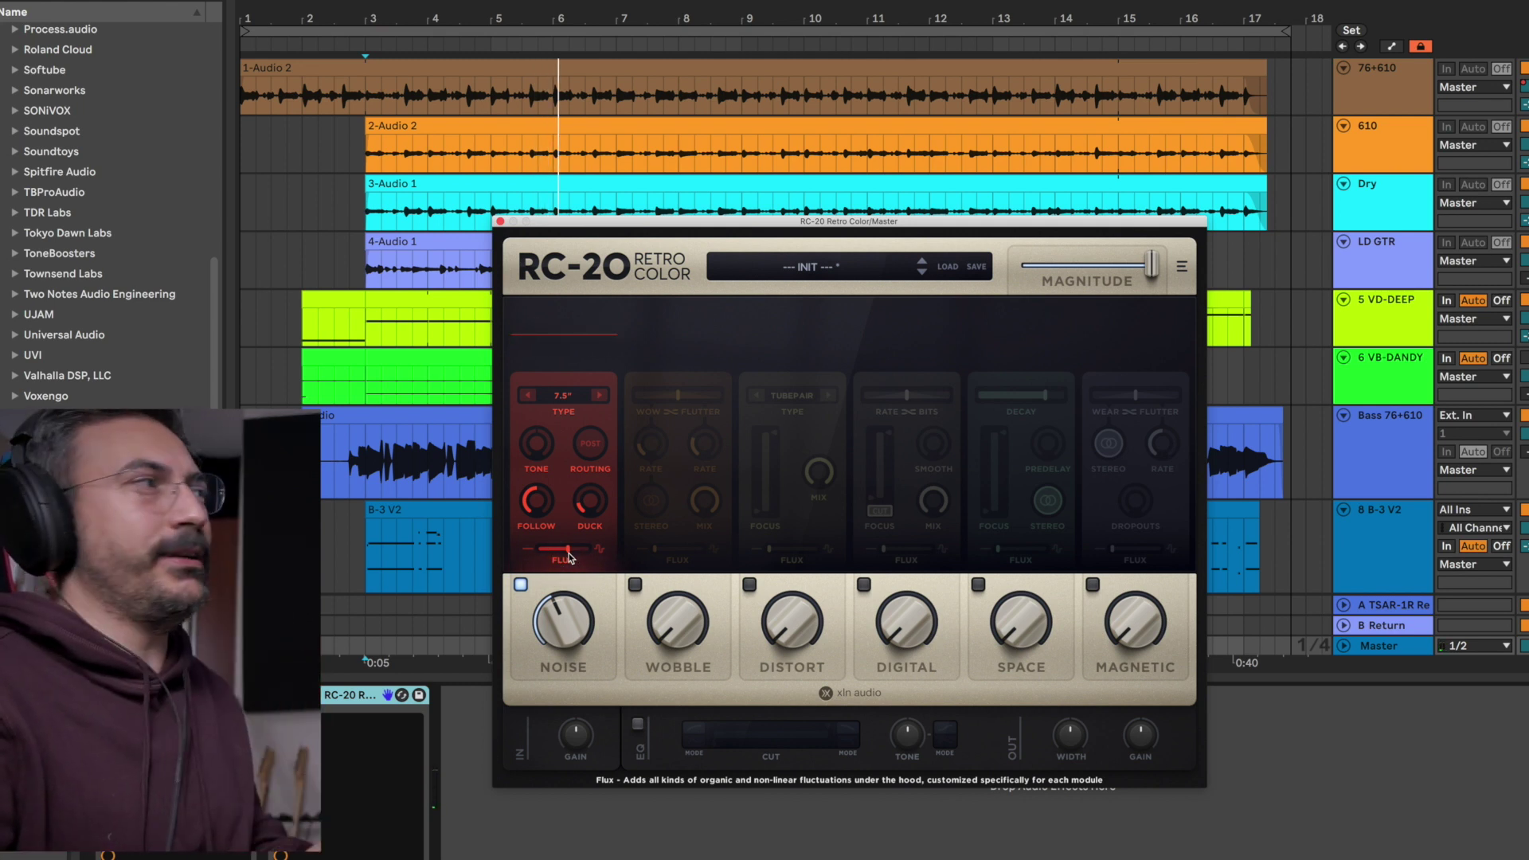
# Disable the Noise module, enable Wobble, and adjust the Wobble amount while playing the arrangement.
pyautogui.click(520, 585)
pyautogui.click(635, 585)
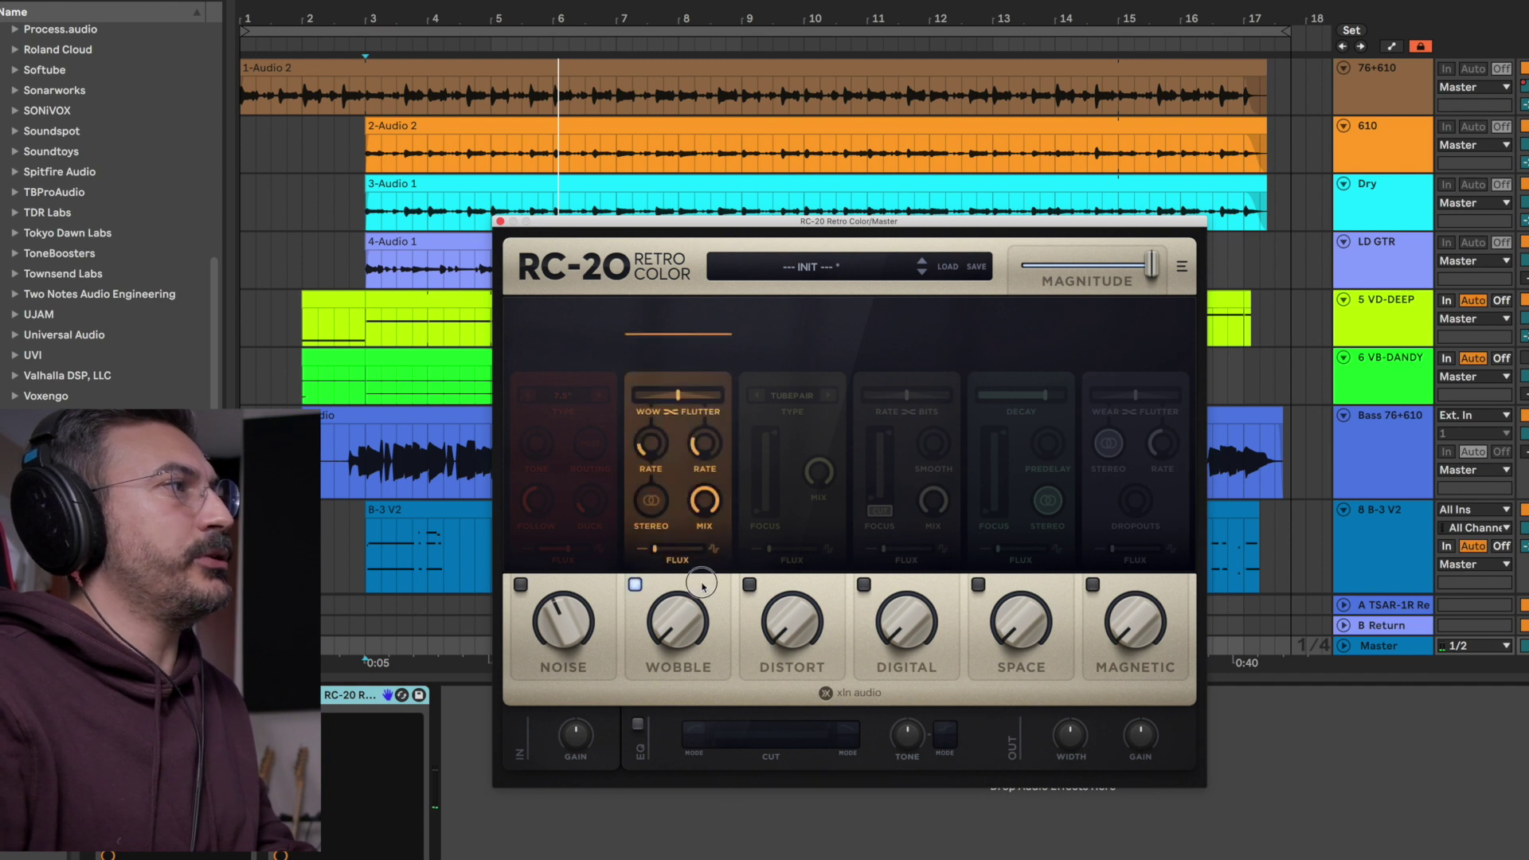
pyautogui.press('space')
pyautogui.moveTo(674, 617); pyautogui.dragTo(678, 598)
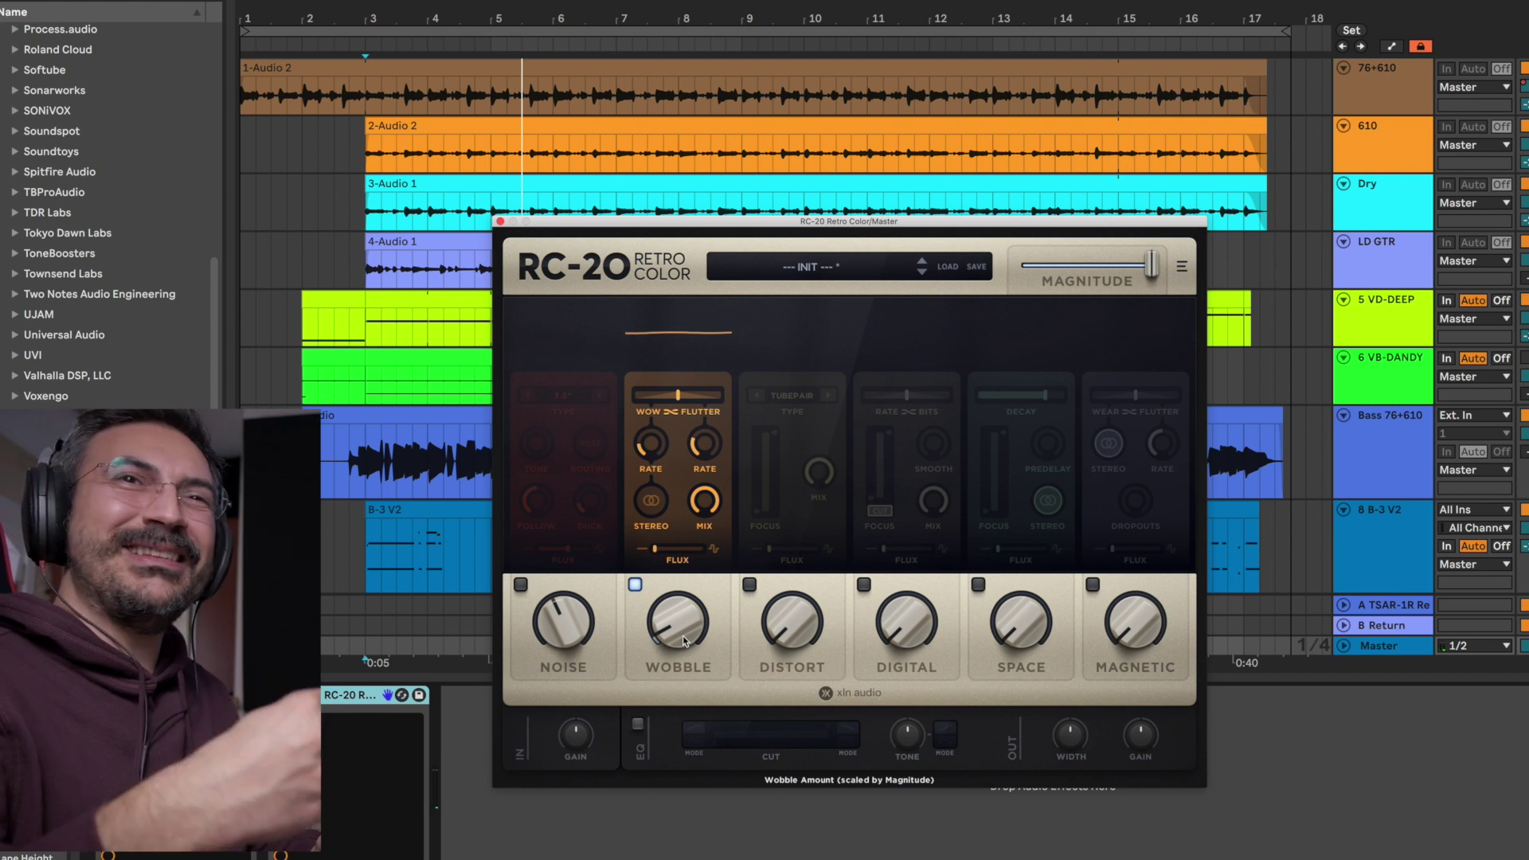
# Disable the Wobble module, enable Distort, and set the distortion type to IronTransformer.
pyautogui.click(635, 584)
pyautogui.click(749, 584)
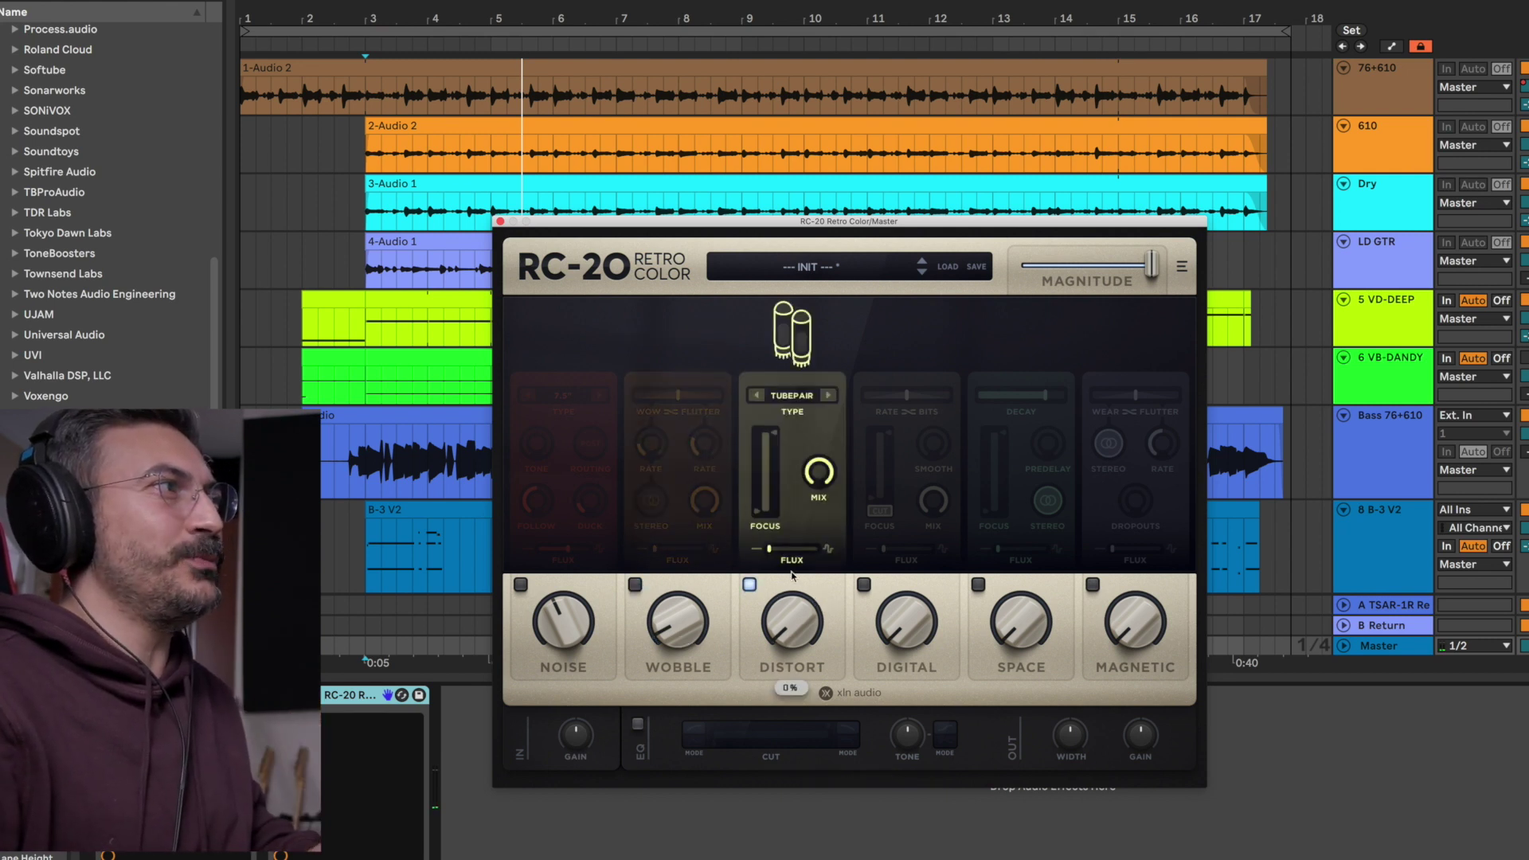
pyautogui.click(804, 395)
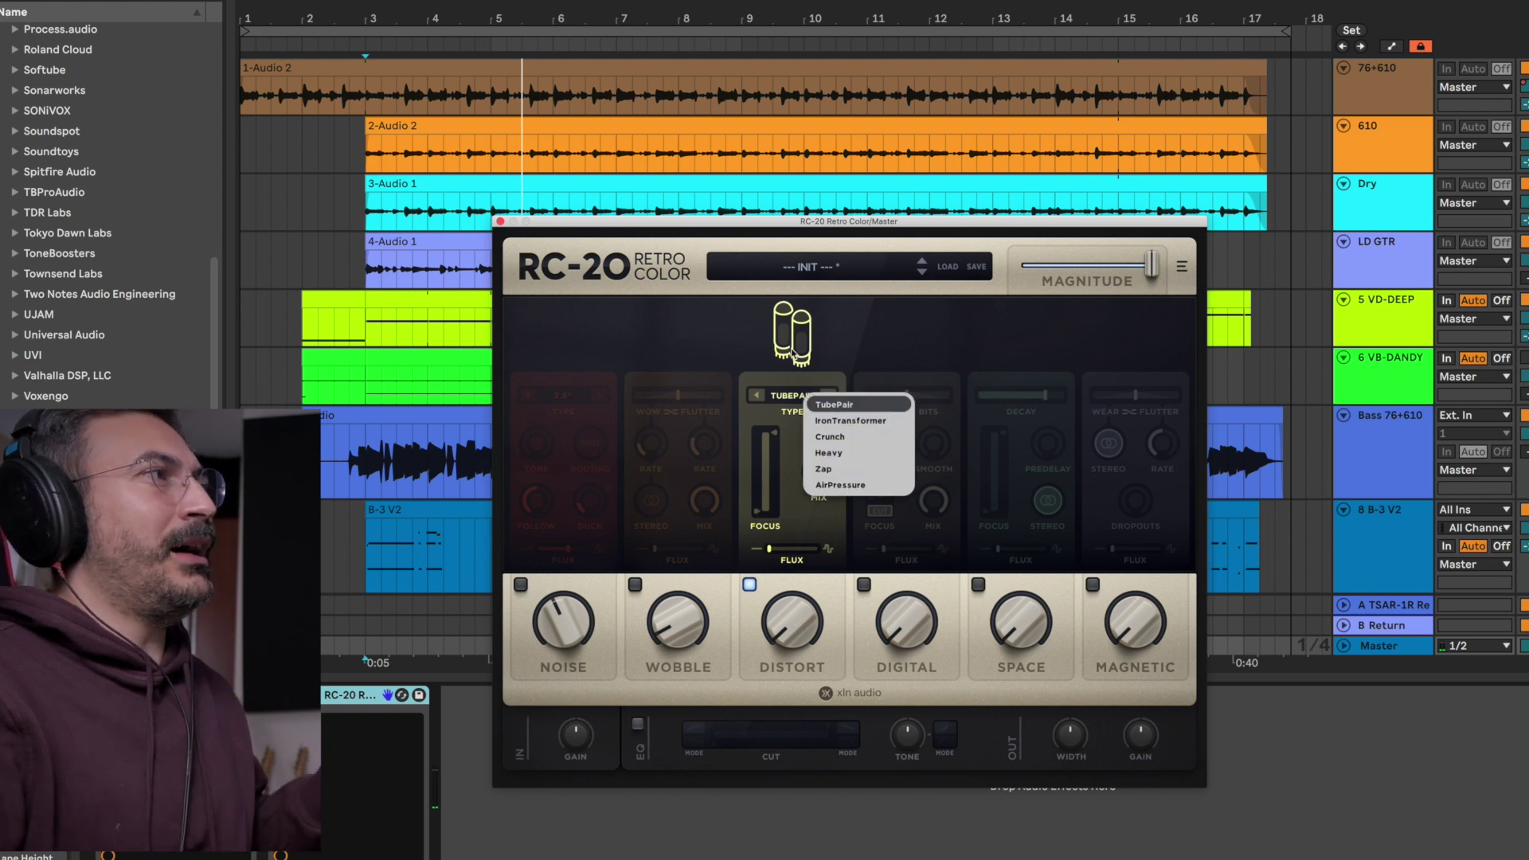
pyautogui.click(848, 420)
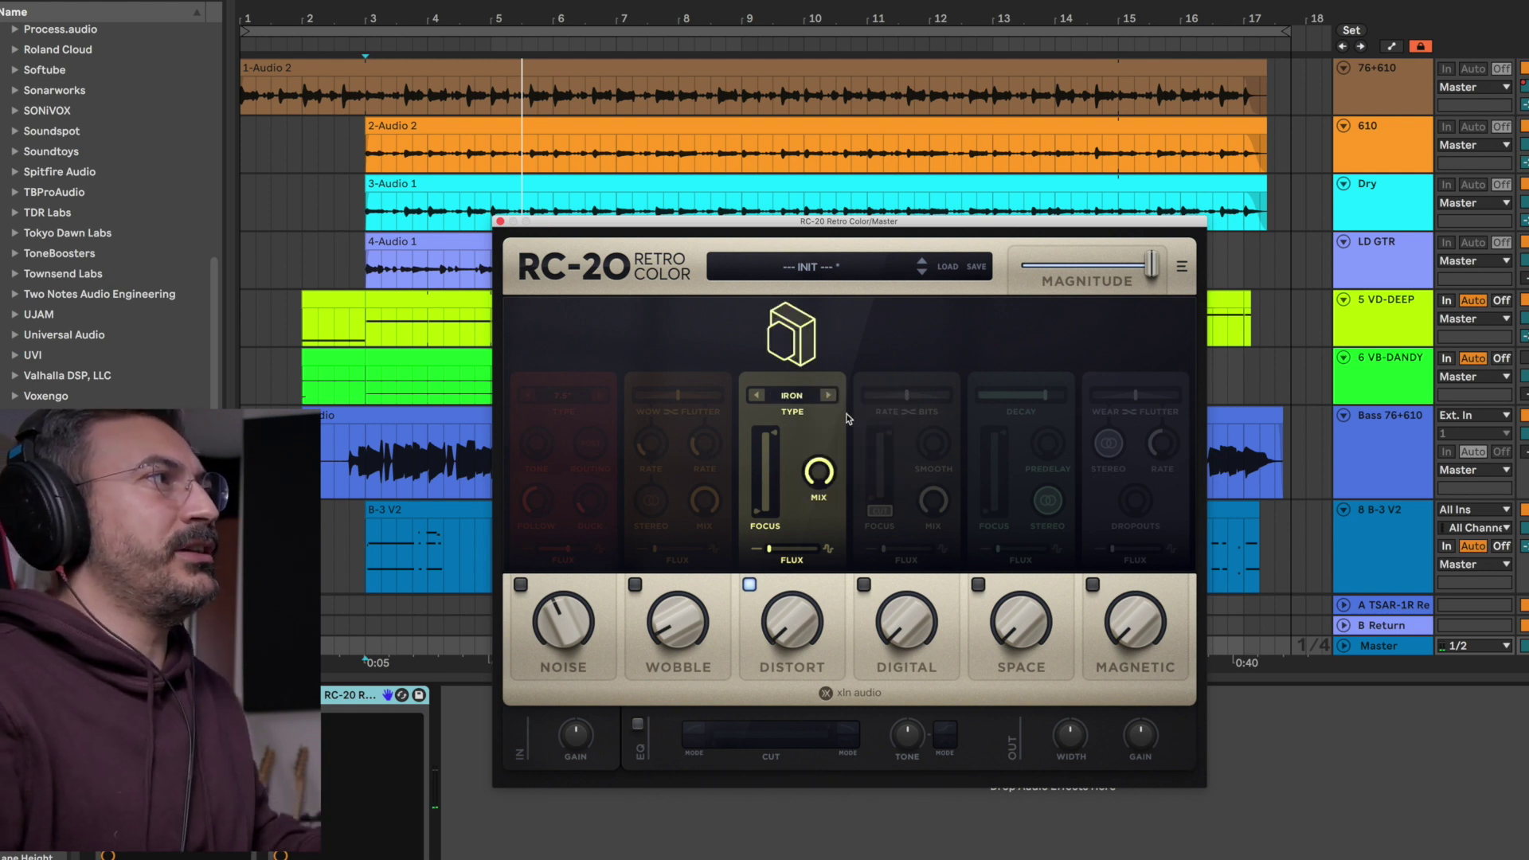
# Cycle the Distort module's type through Crunch, Heavy, Zap and AirPressure.
pyautogui.click(803, 398)
pyautogui.click(866, 447)
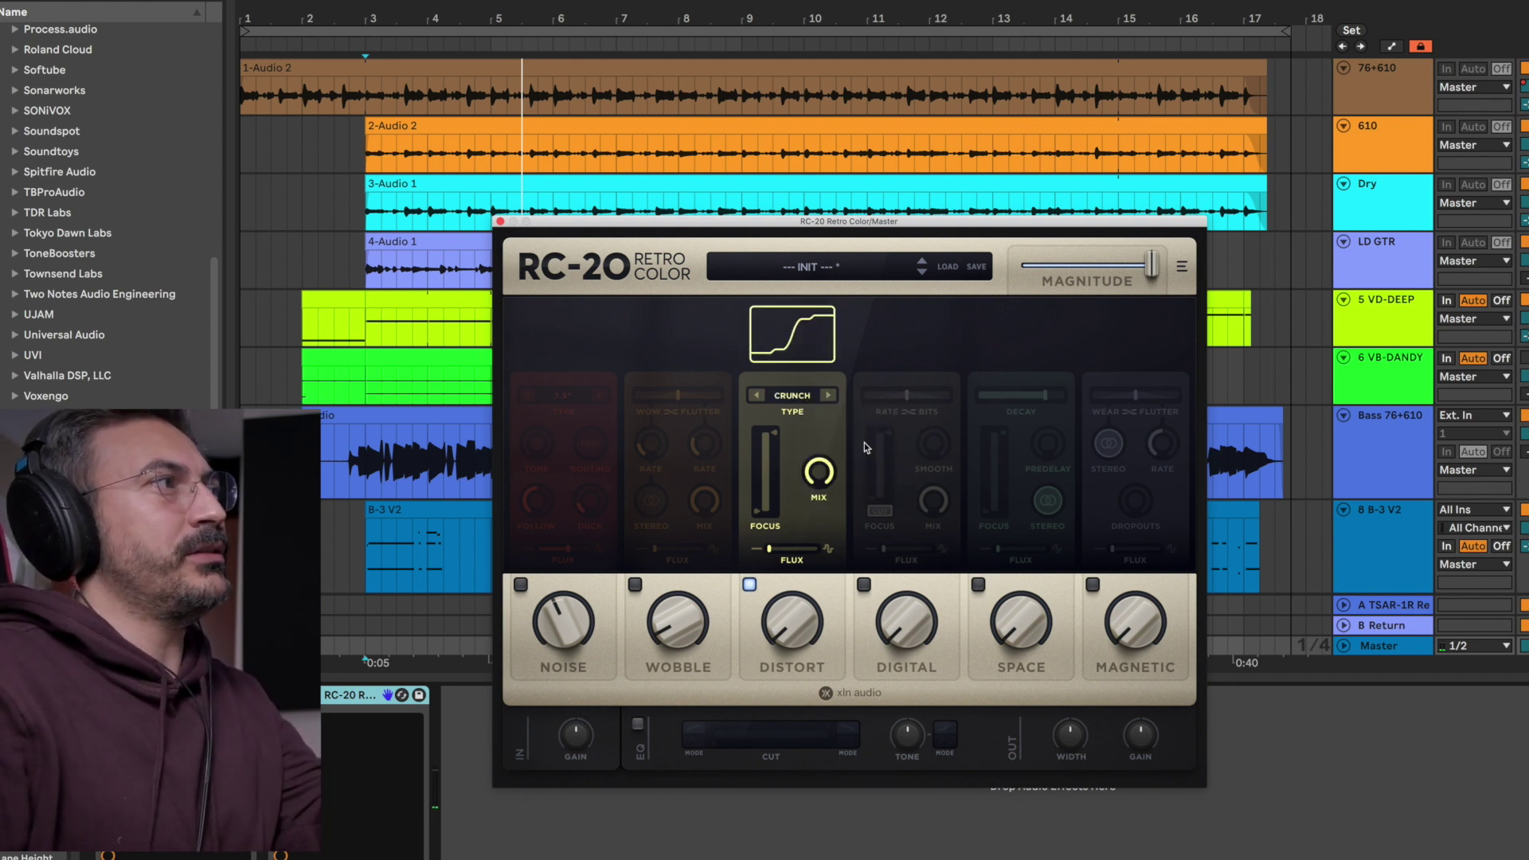
pyautogui.click(804, 402)
pyautogui.click(828, 455)
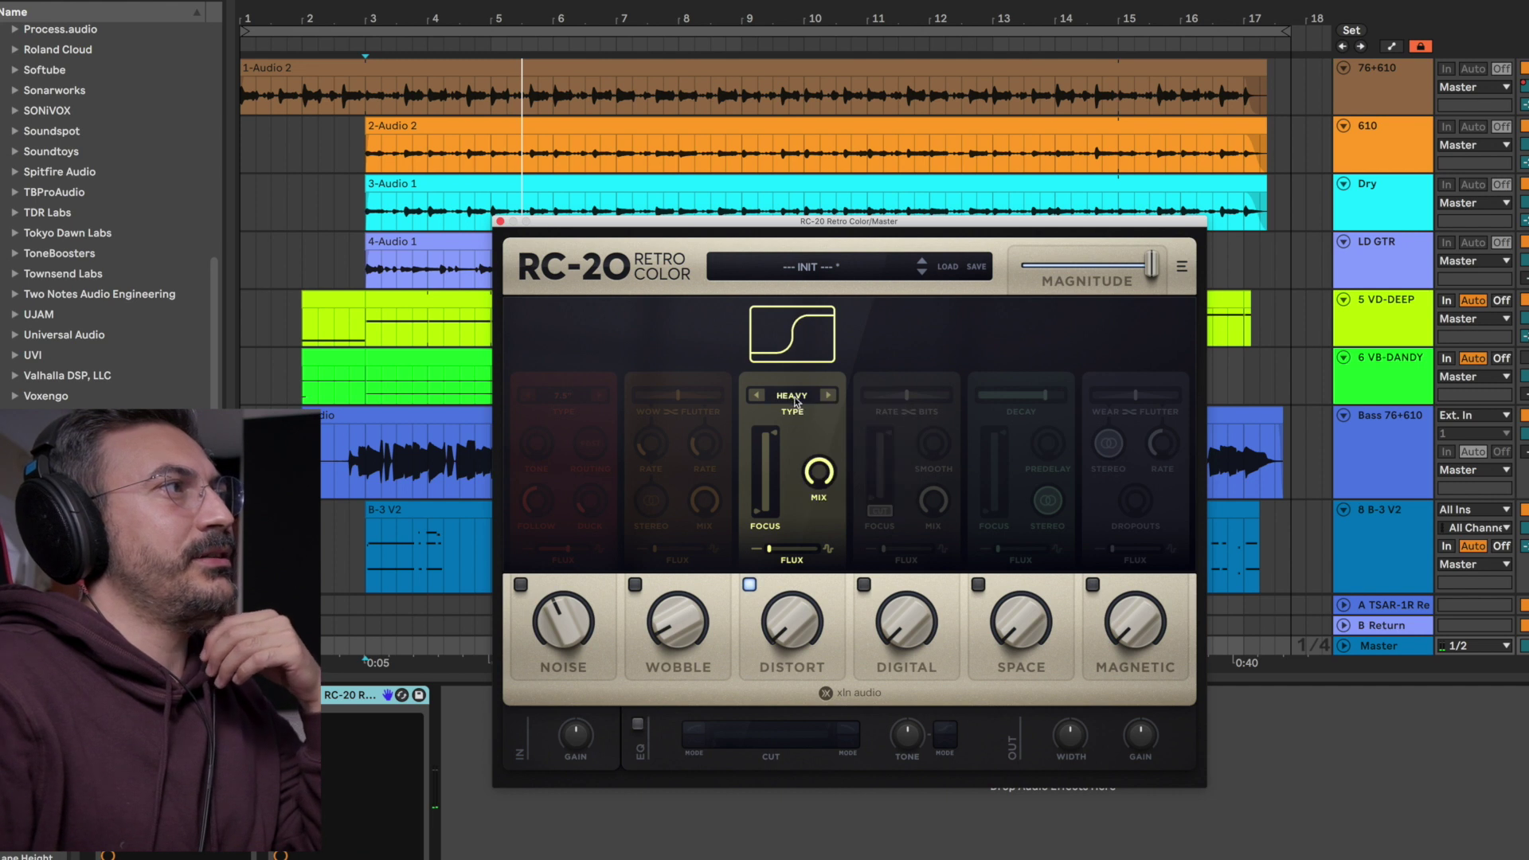
pyautogui.click(800, 396)
pyautogui.click(852, 469)
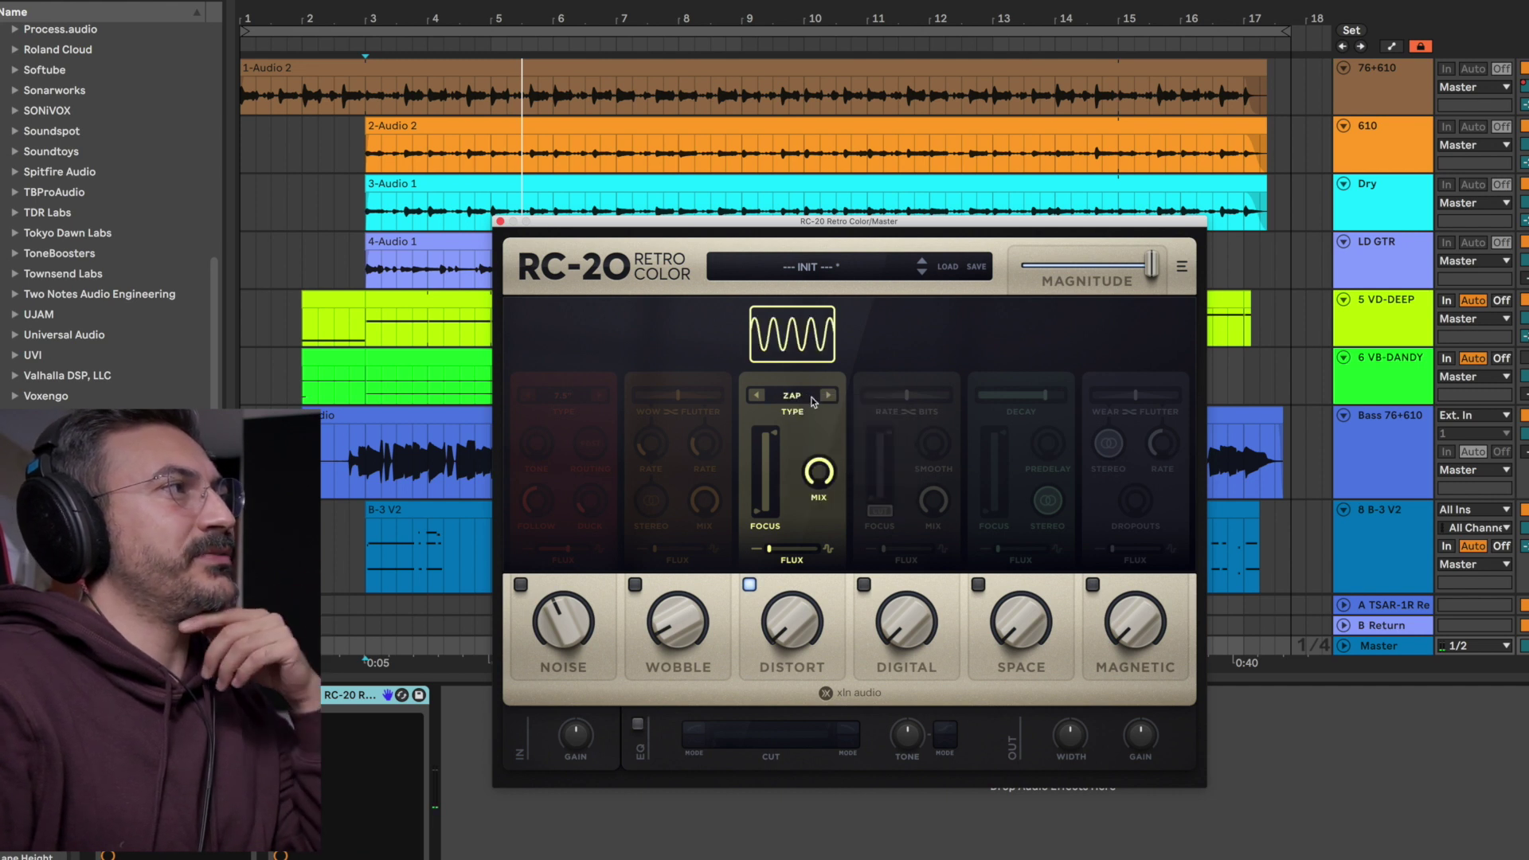
pyautogui.click(817, 403)
pyautogui.click(856, 488)
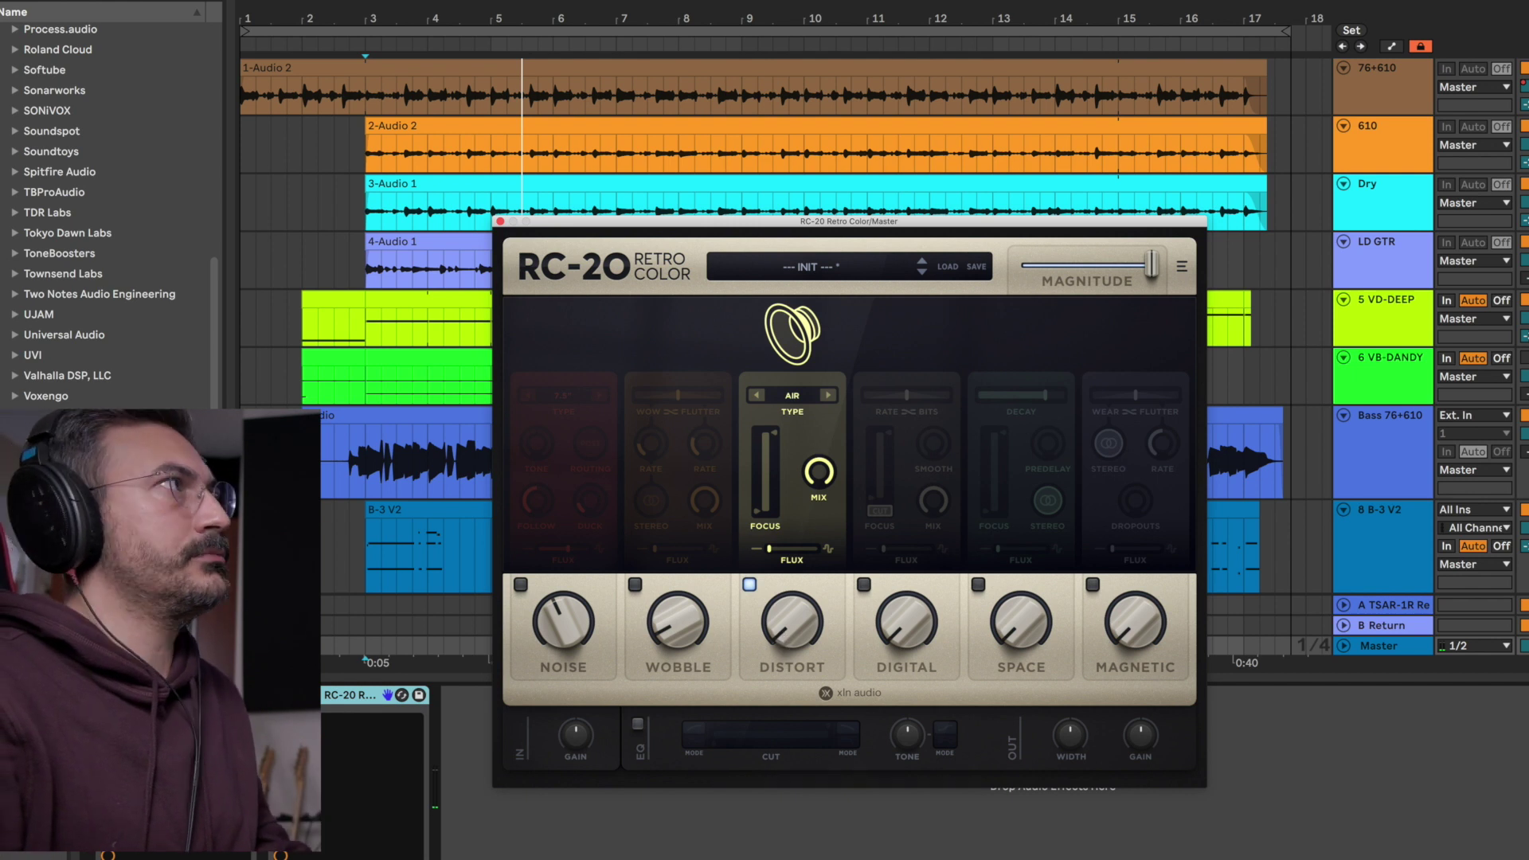
# Raise the Distort amount, change the distortion type to TubePair, and fine-tune the amount during playback.
pyautogui.moveTo(784, 637); pyautogui.dragTo(812, 450)
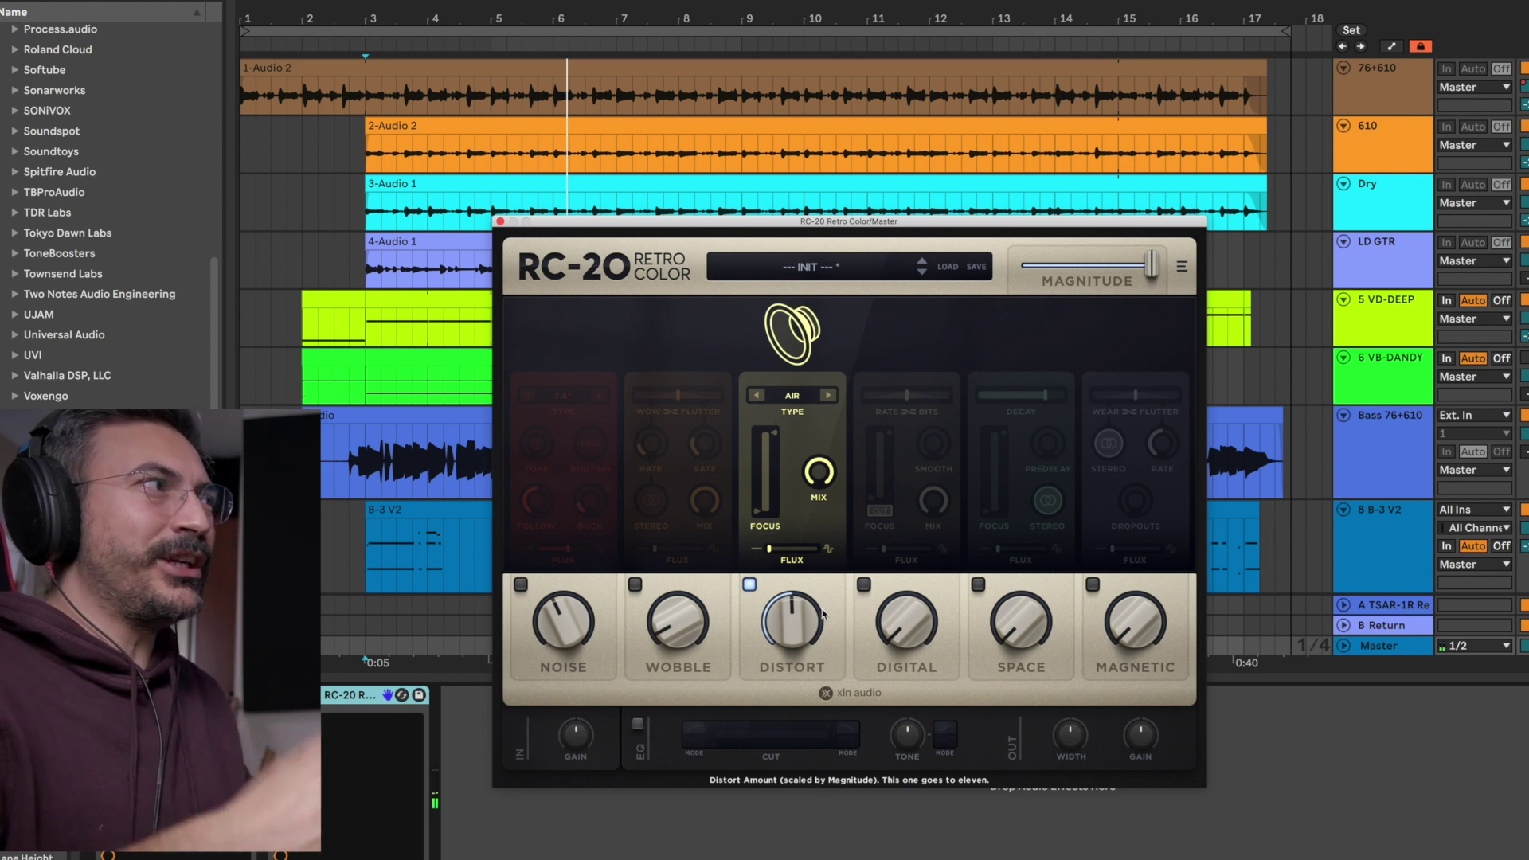
pyautogui.click(797, 399)
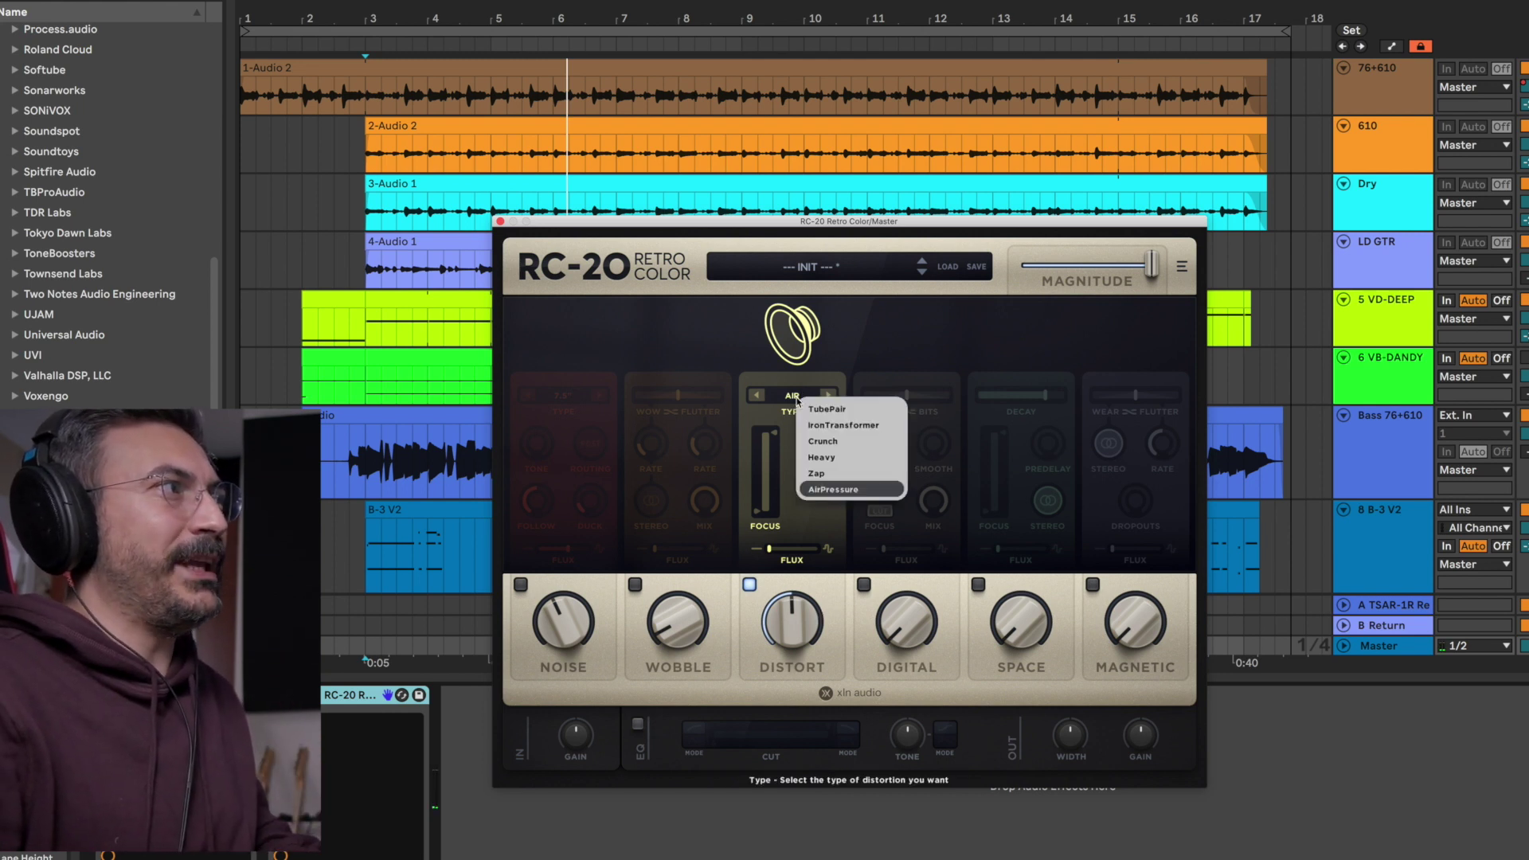
pyautogui.click(827, 410)
pyautogui.press('space')
pyautogui.moveTo(793, 621)
pyautogui.mouseDown()
pyautogui.moveTo(802, 548)
pyautogui.moveTo(794, 637)
pyautogui.mouseUp()
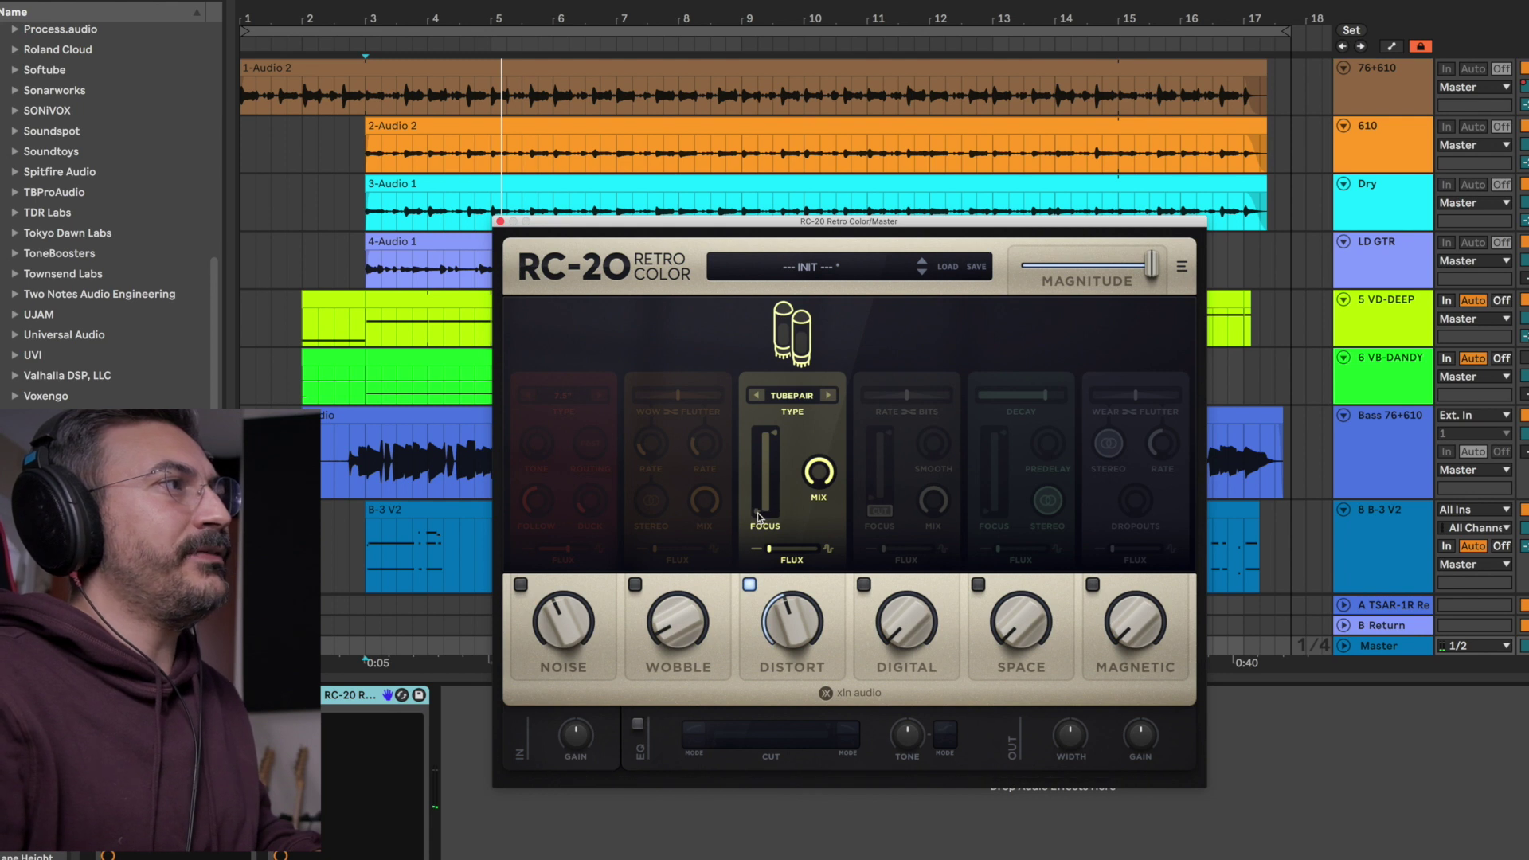
# Raise the lower limit of the Distort Focus range to exclude the low frequencies, and audition the arrangement.
pyautogui.moveTo(758, 516); pyautogui.dragTo(763, 486)
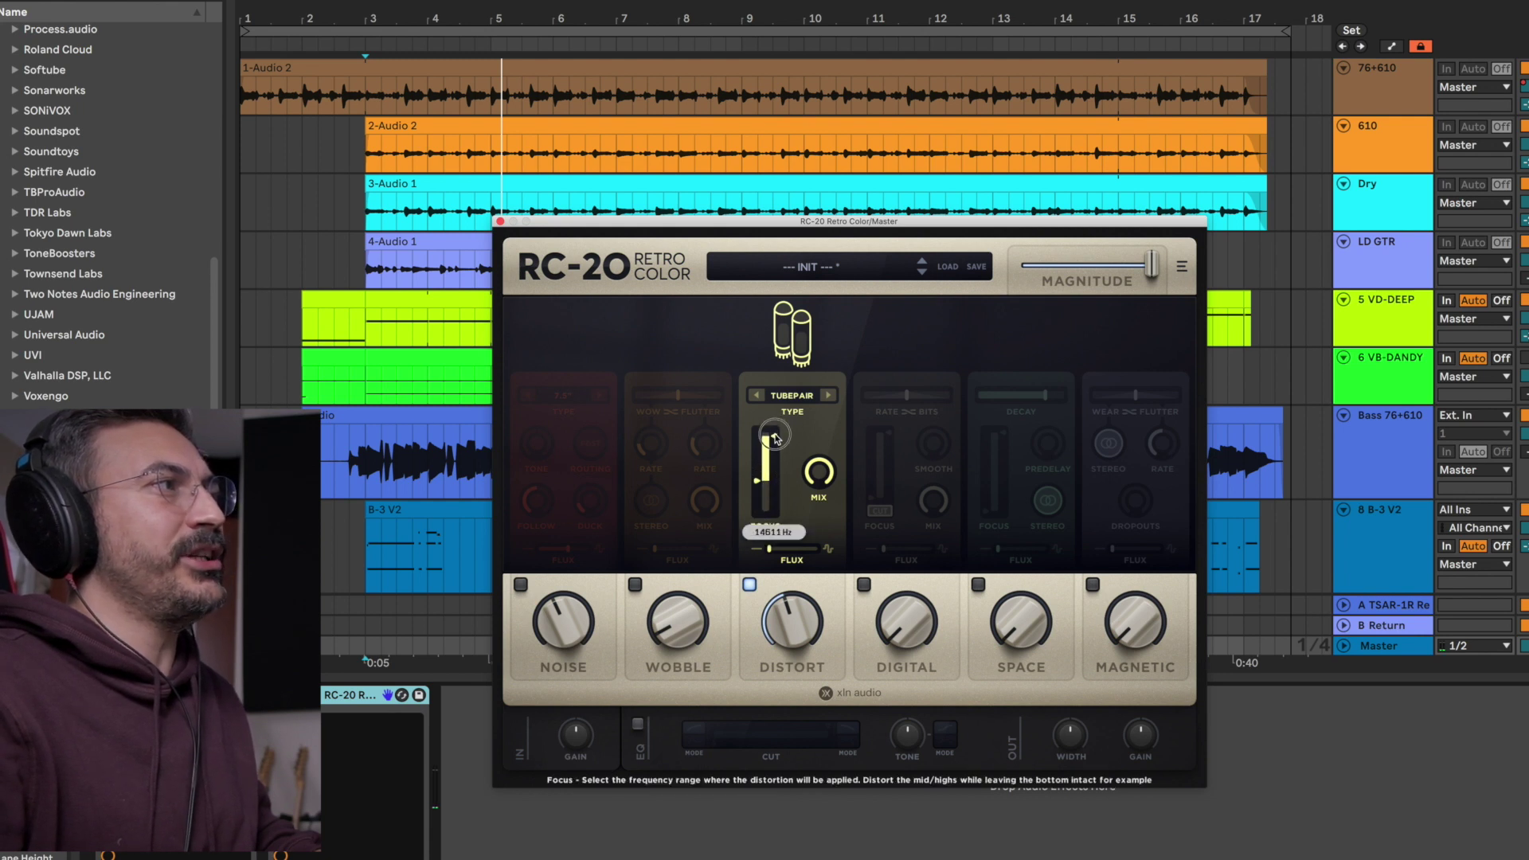
pyautogui.moveTo(758, 482); pyautogui.dragTo(759, 478)
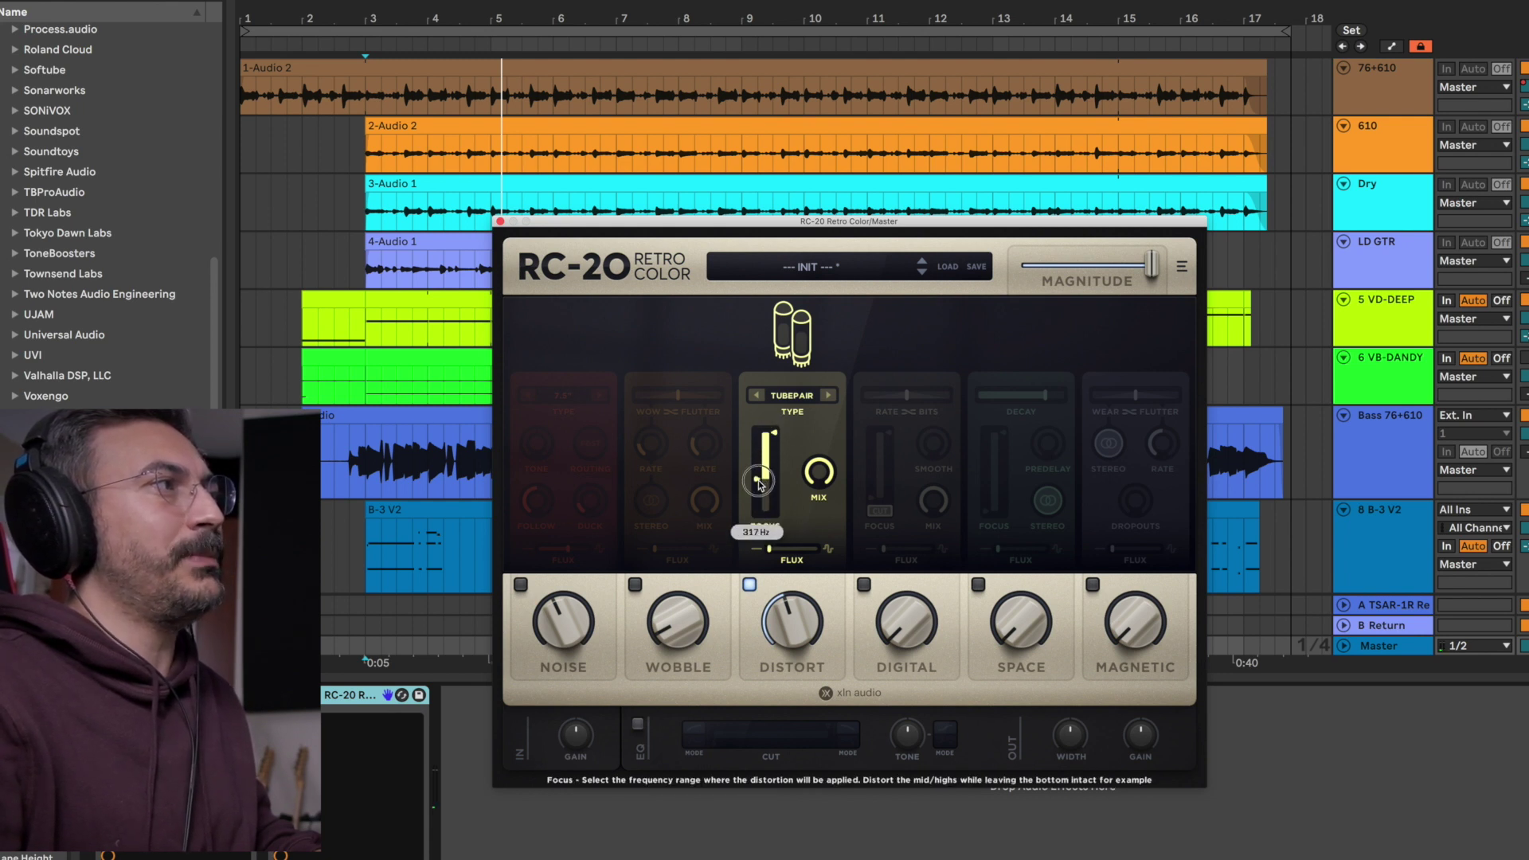
pyautogui.click(759, 487)
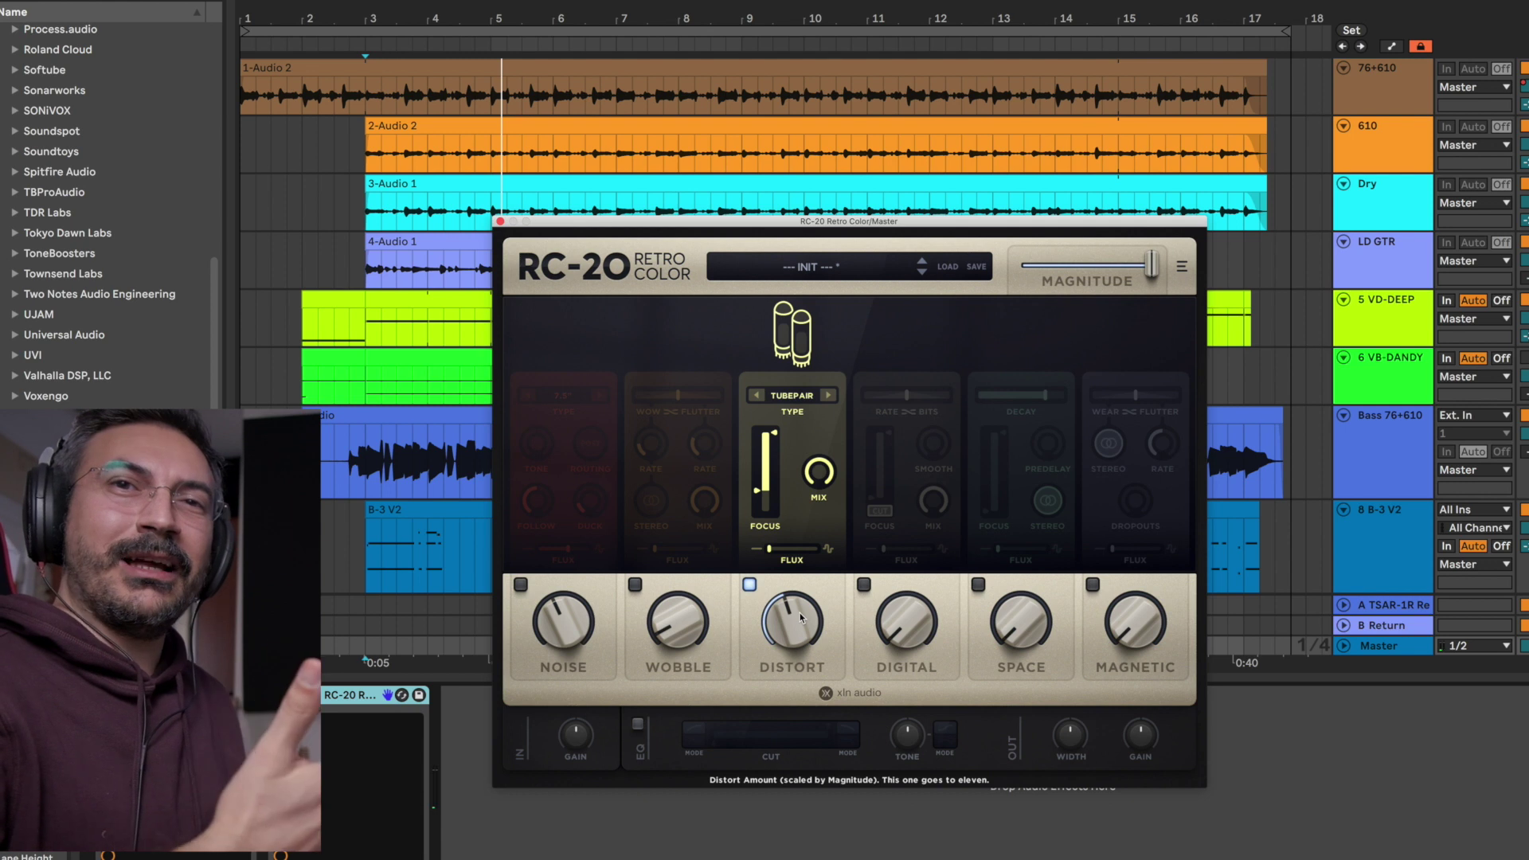
pyautogui.press('space')
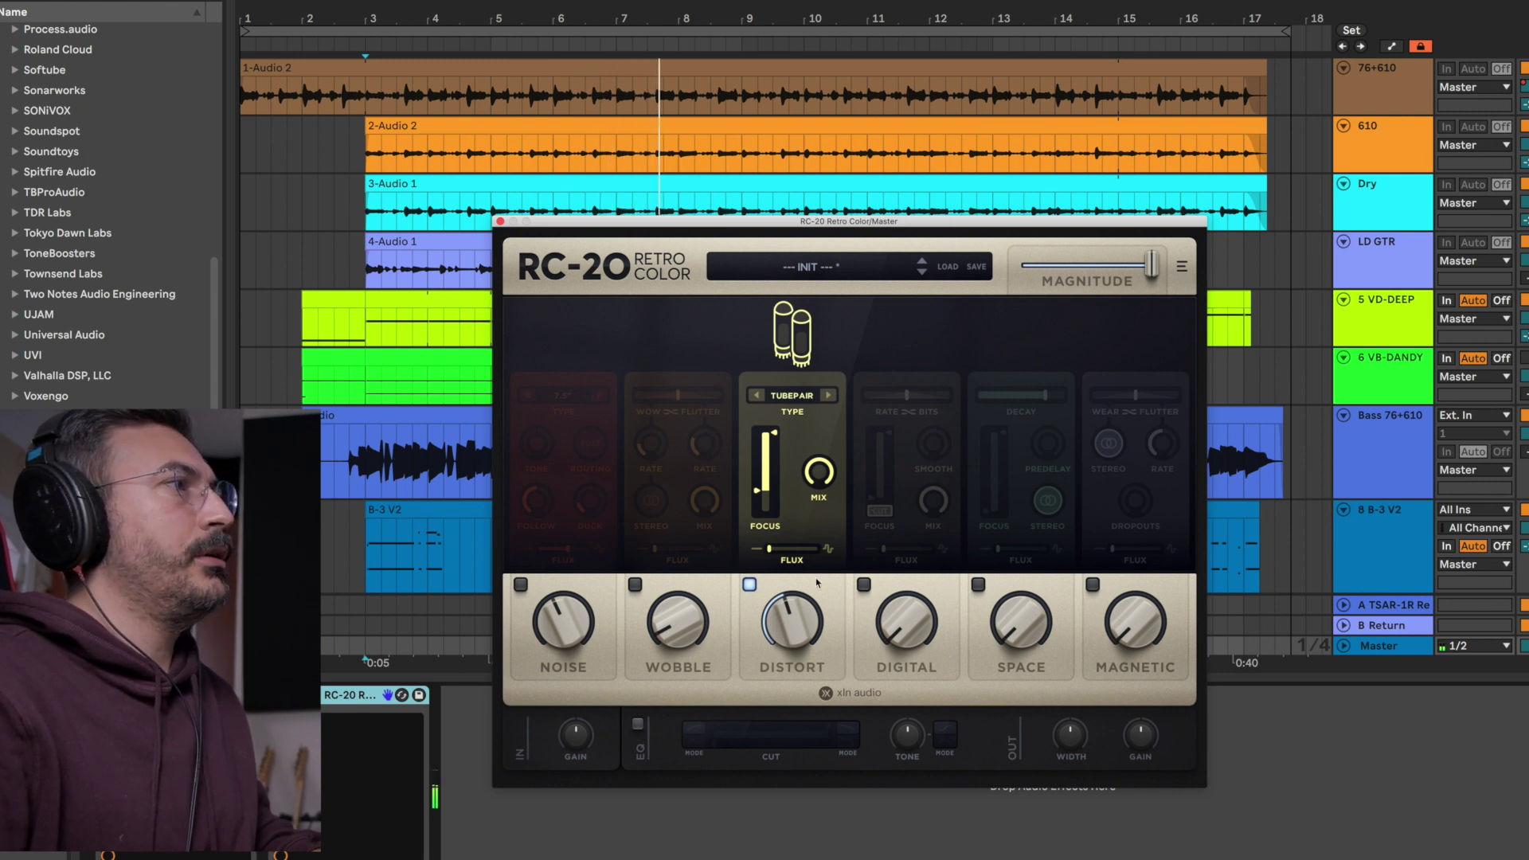
# Disable the Distort module, enable Digital, and set the Digital amount to 18%.
pyautogui.click(751, 586)
pyautogui.click(862, 584)
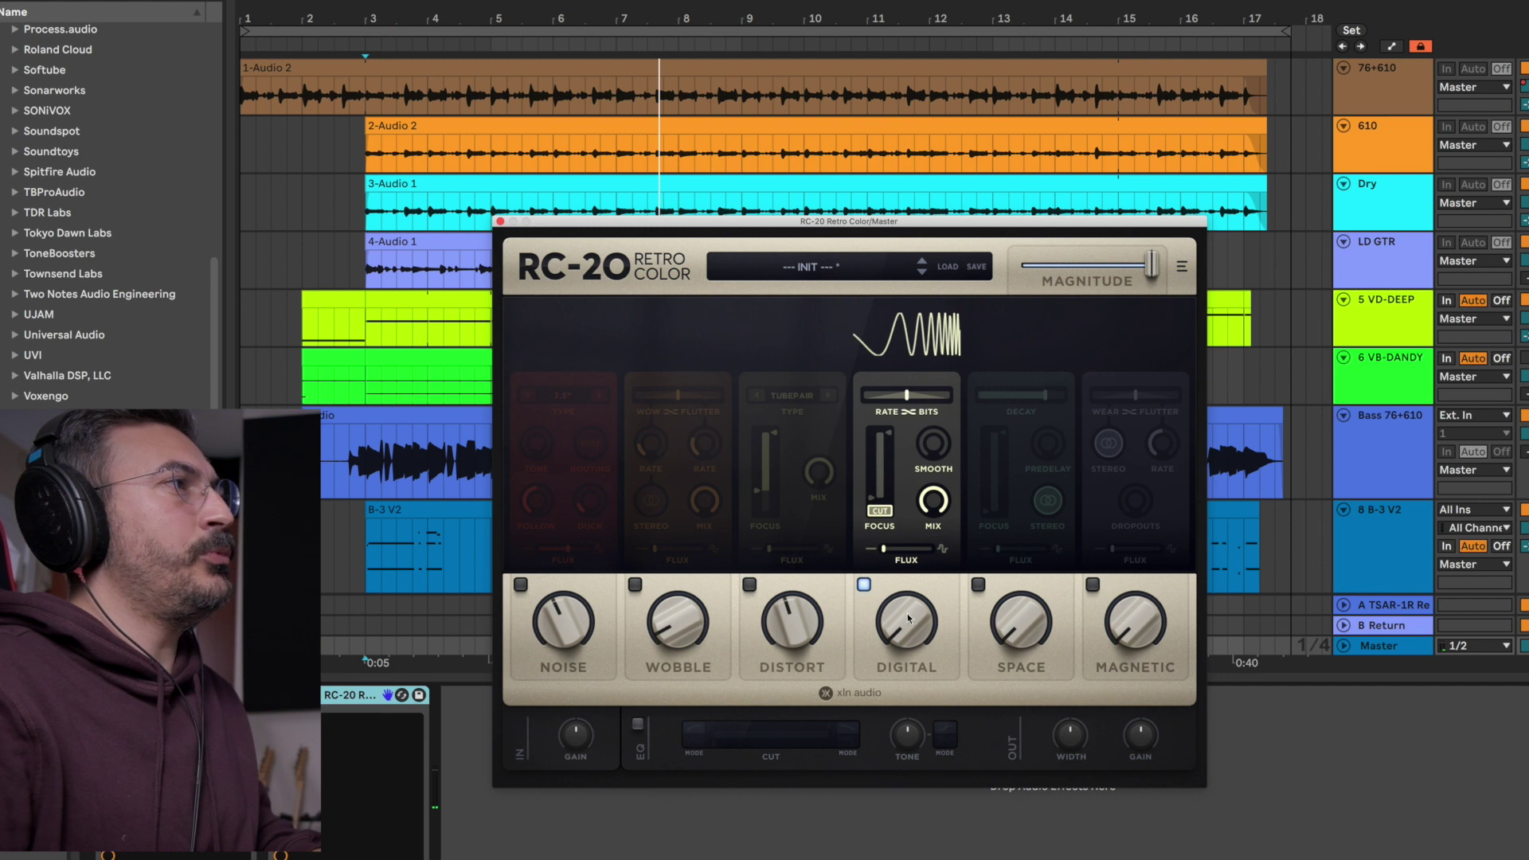
pyautogui.moveTo(913, 622)
pyautogui.mouseDown()
pyautogui.moveTo(912, 564)
pyautogui.moveTo(910, 613)
pyautogui.mouseUp()
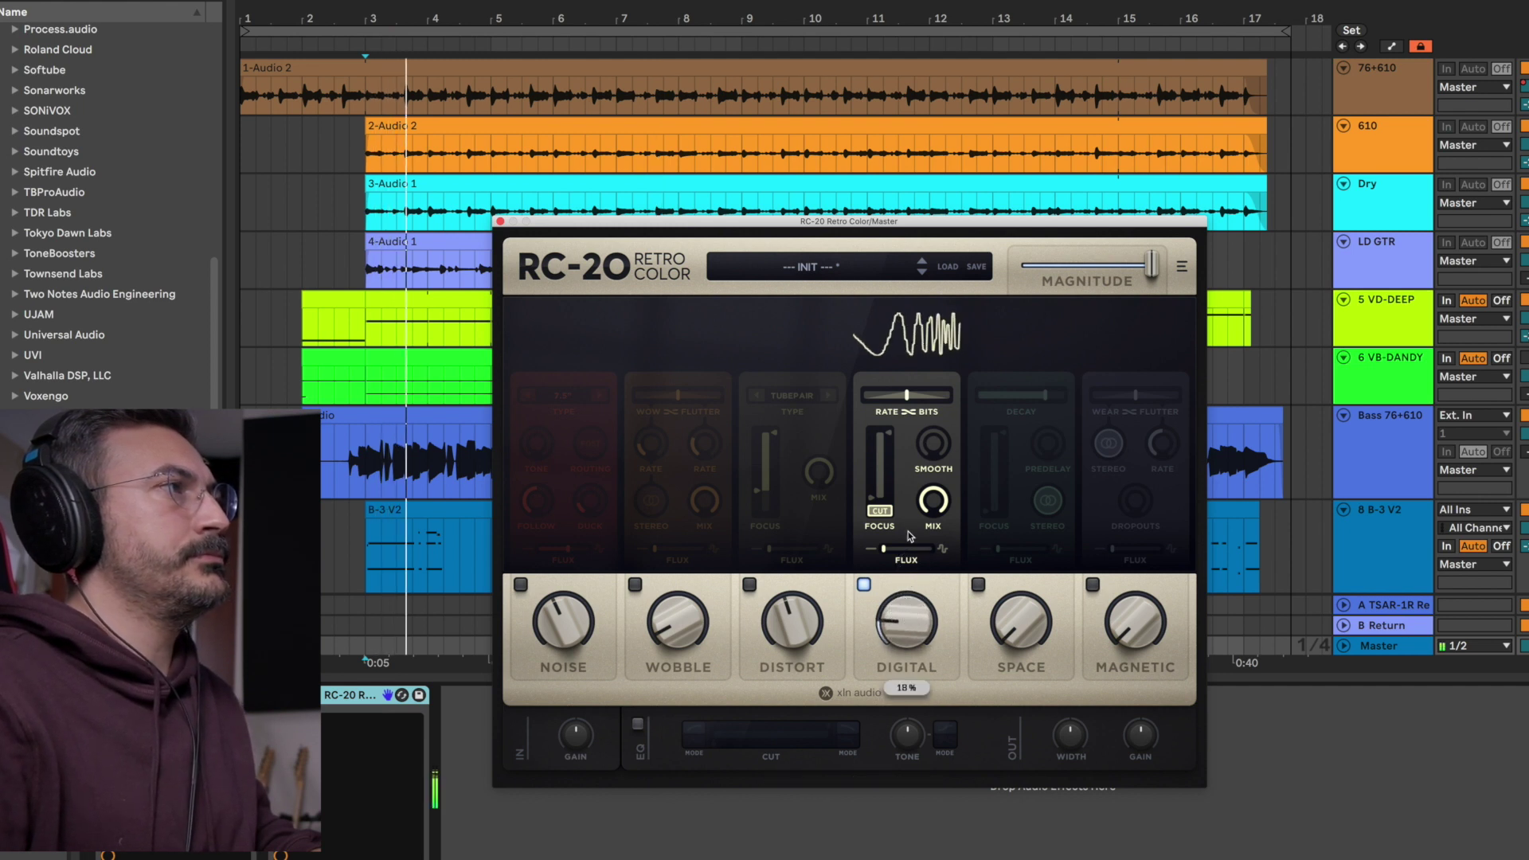
# Shift the Digital module's Rate/Bits balance to Rate 100% and Bits 18%, and raise the Digital amount to 30%.
pyautogui.moveTo(908, 397)
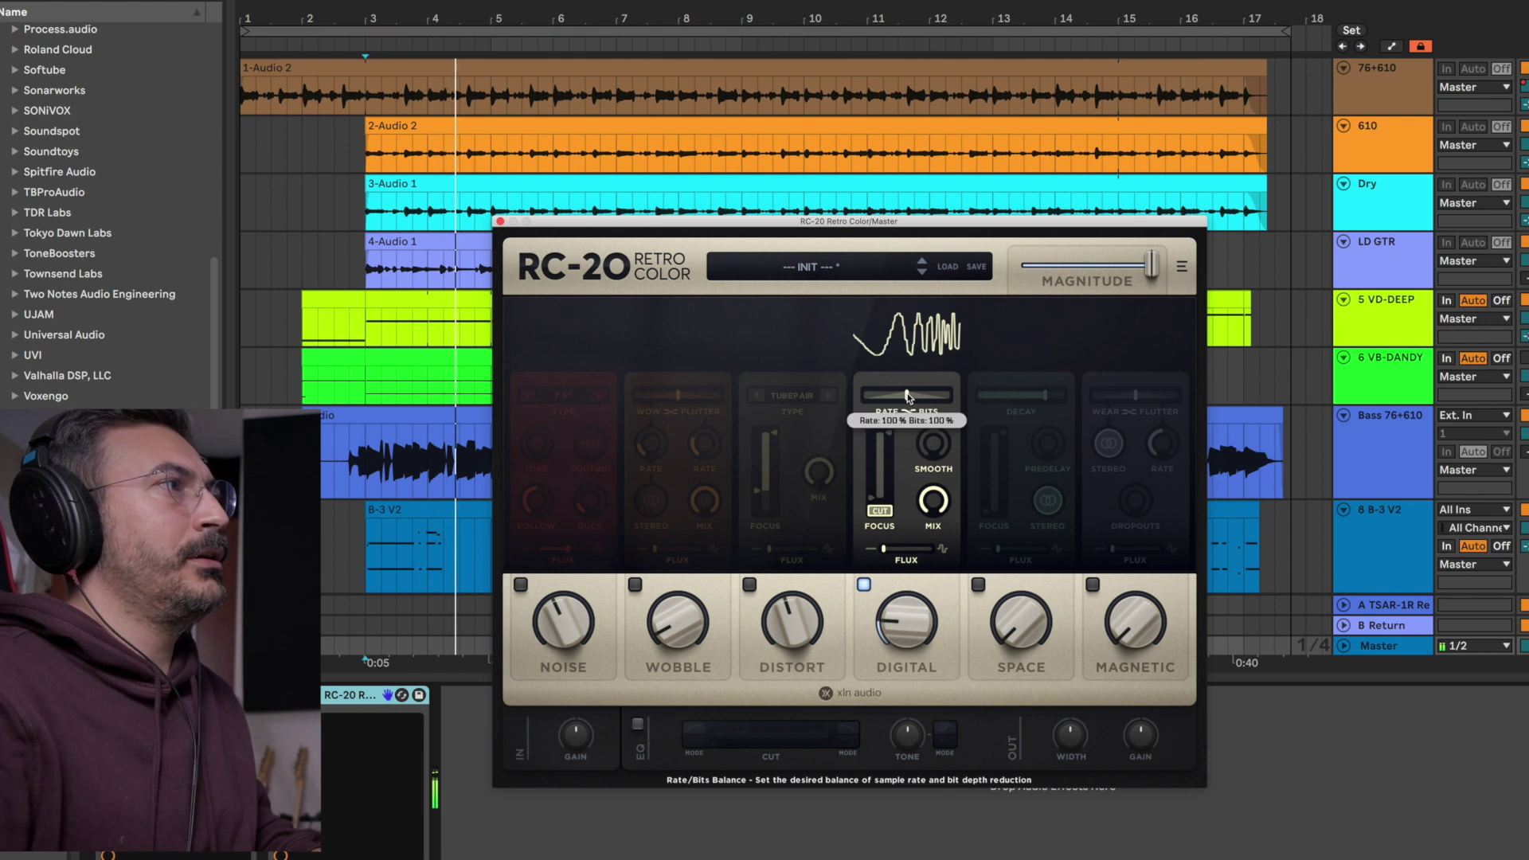
pyautogui.moveTo(907, 397); pyautogui.dragTo(903, 396)
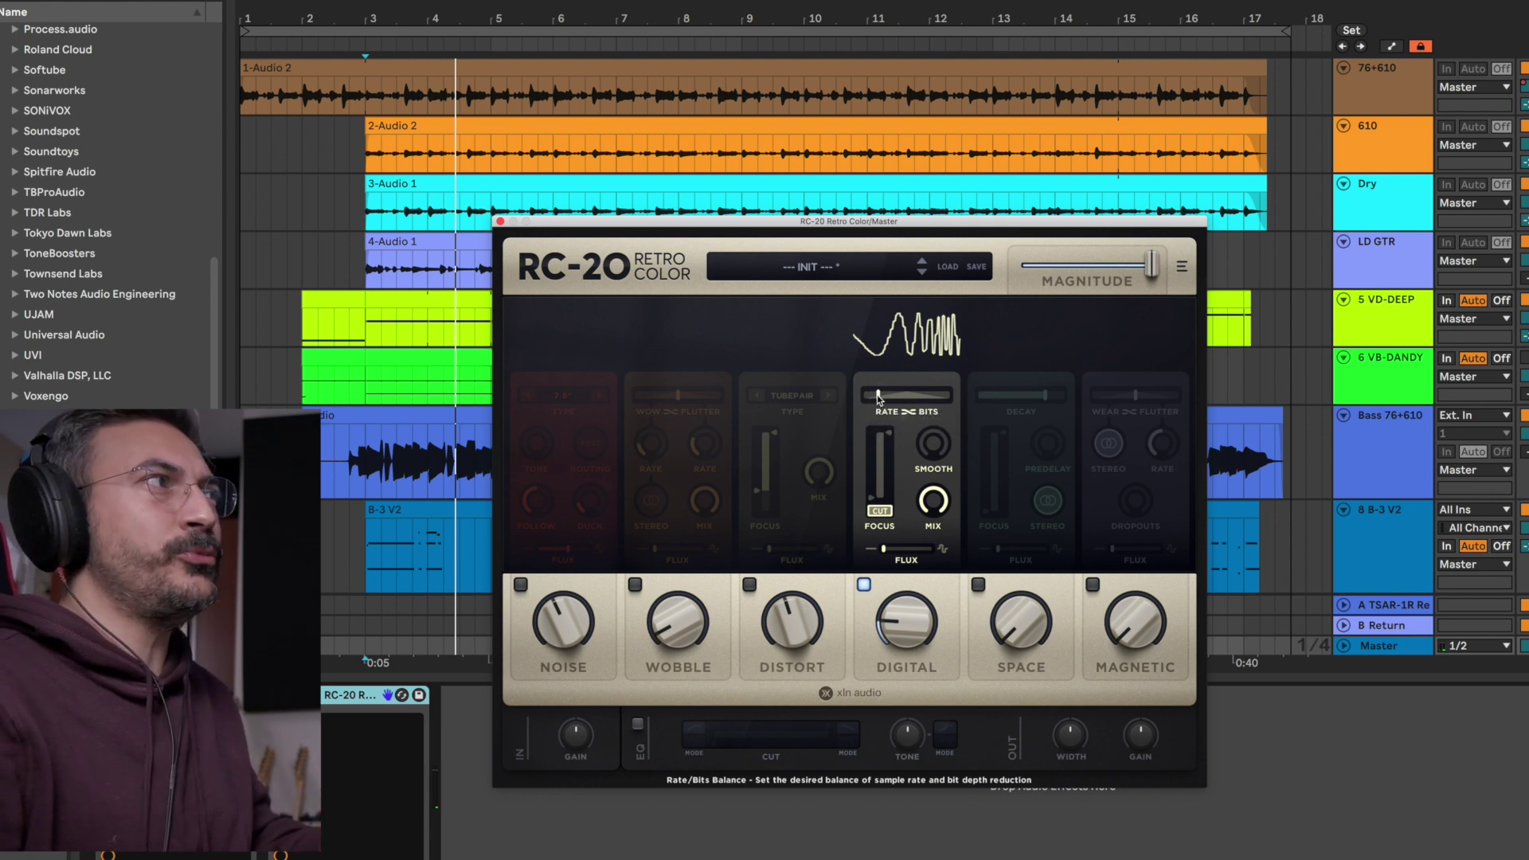
pyautogui.moveTo(878, 397); pyautogui.dragTo(860, 401)
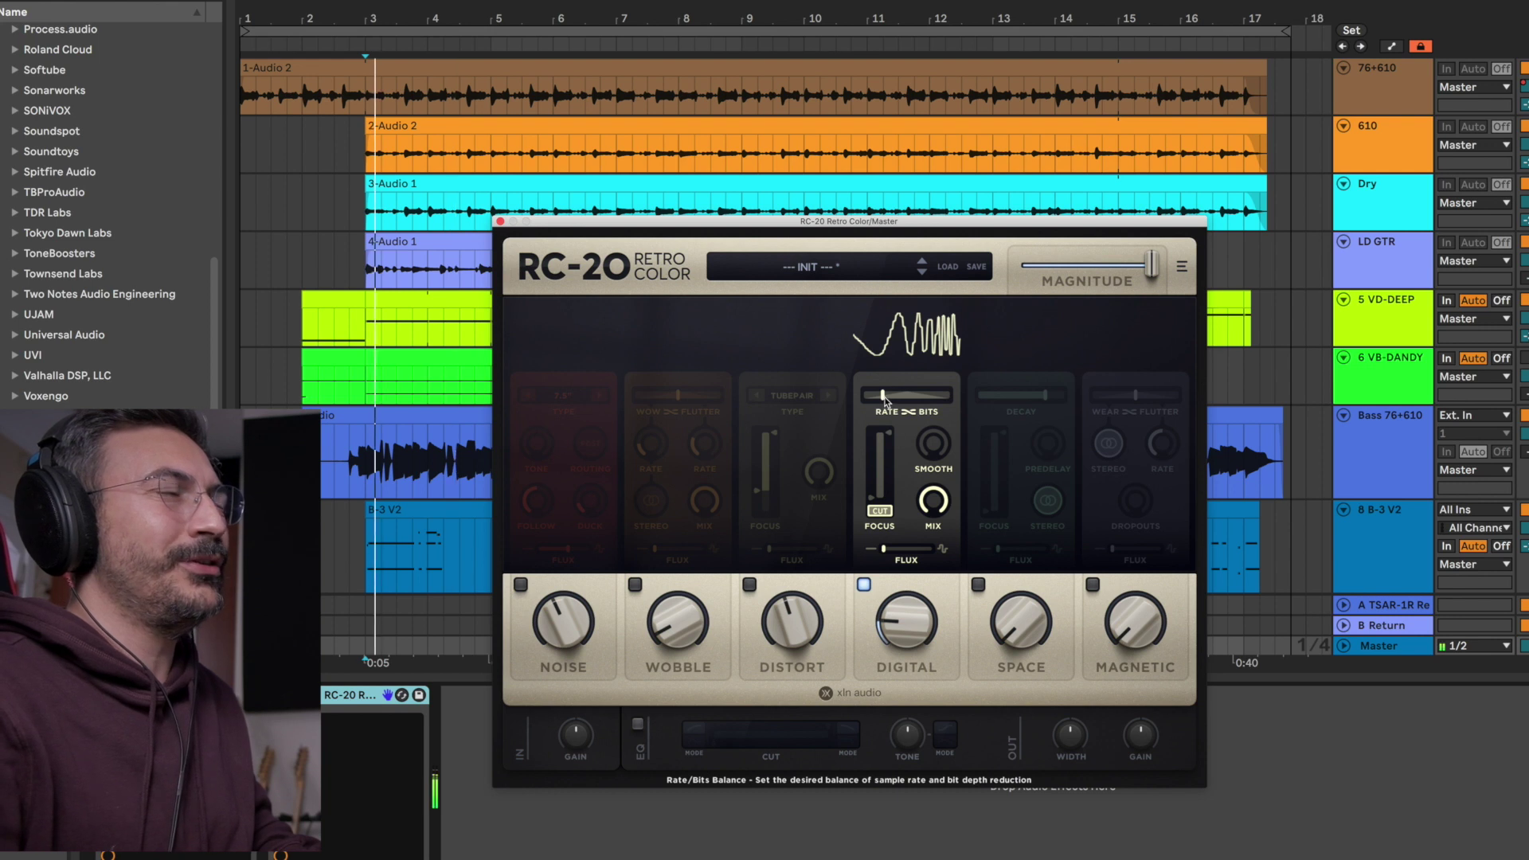
pyautogui.moveTo(903, 602); pyautogui.dragTo(901, 587)
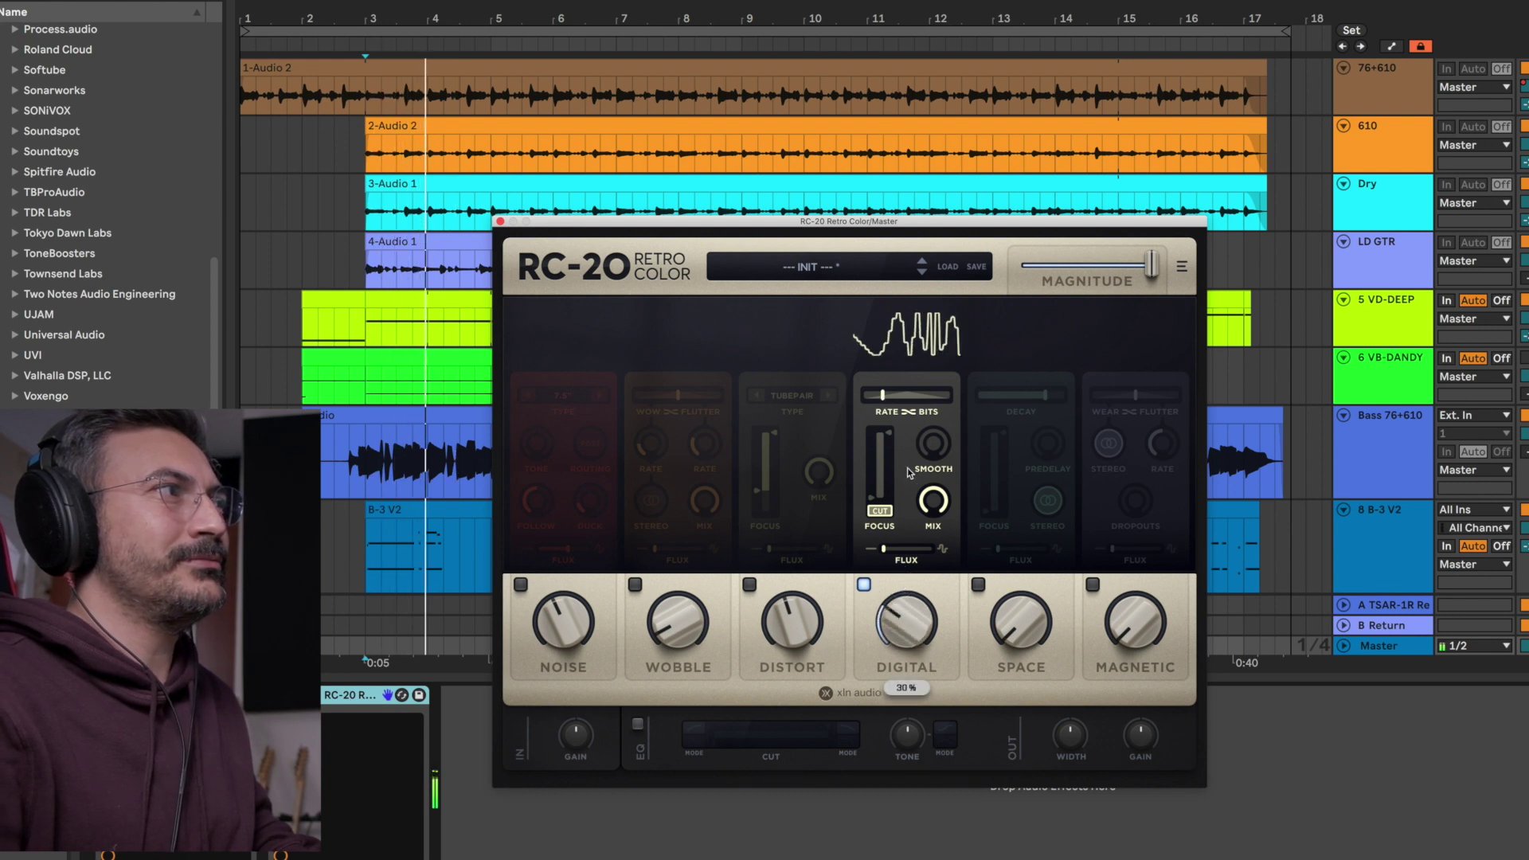
pyautogui.moveTo(873, 395)
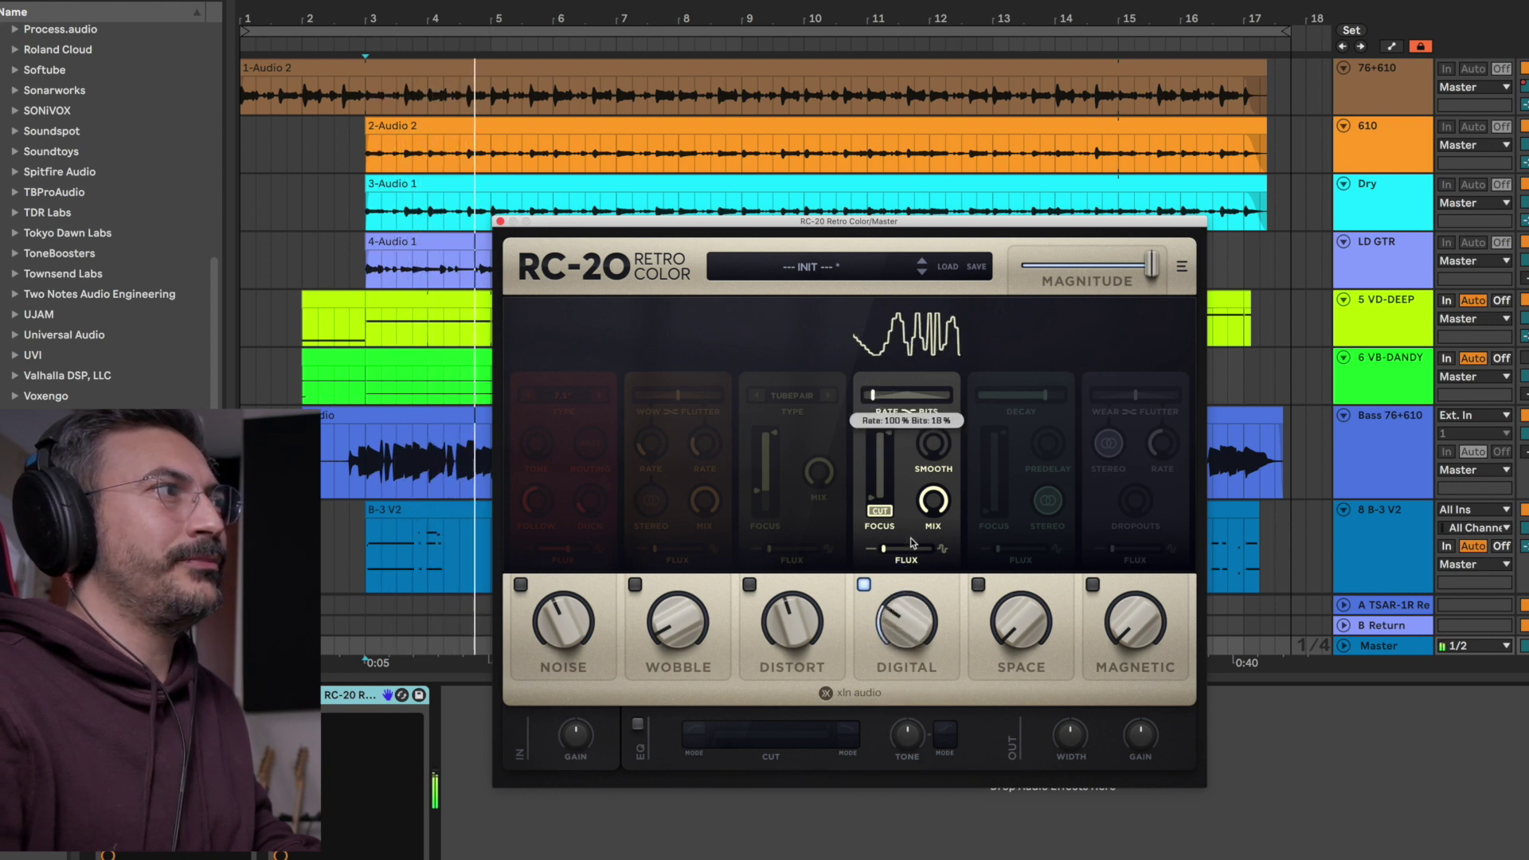
# Adjust the Digital module's Flux and raise its Smooth control while auditioning the mix.
pyautogui.moveTo(891, 595); pyautogui.dragTo(913, 551)
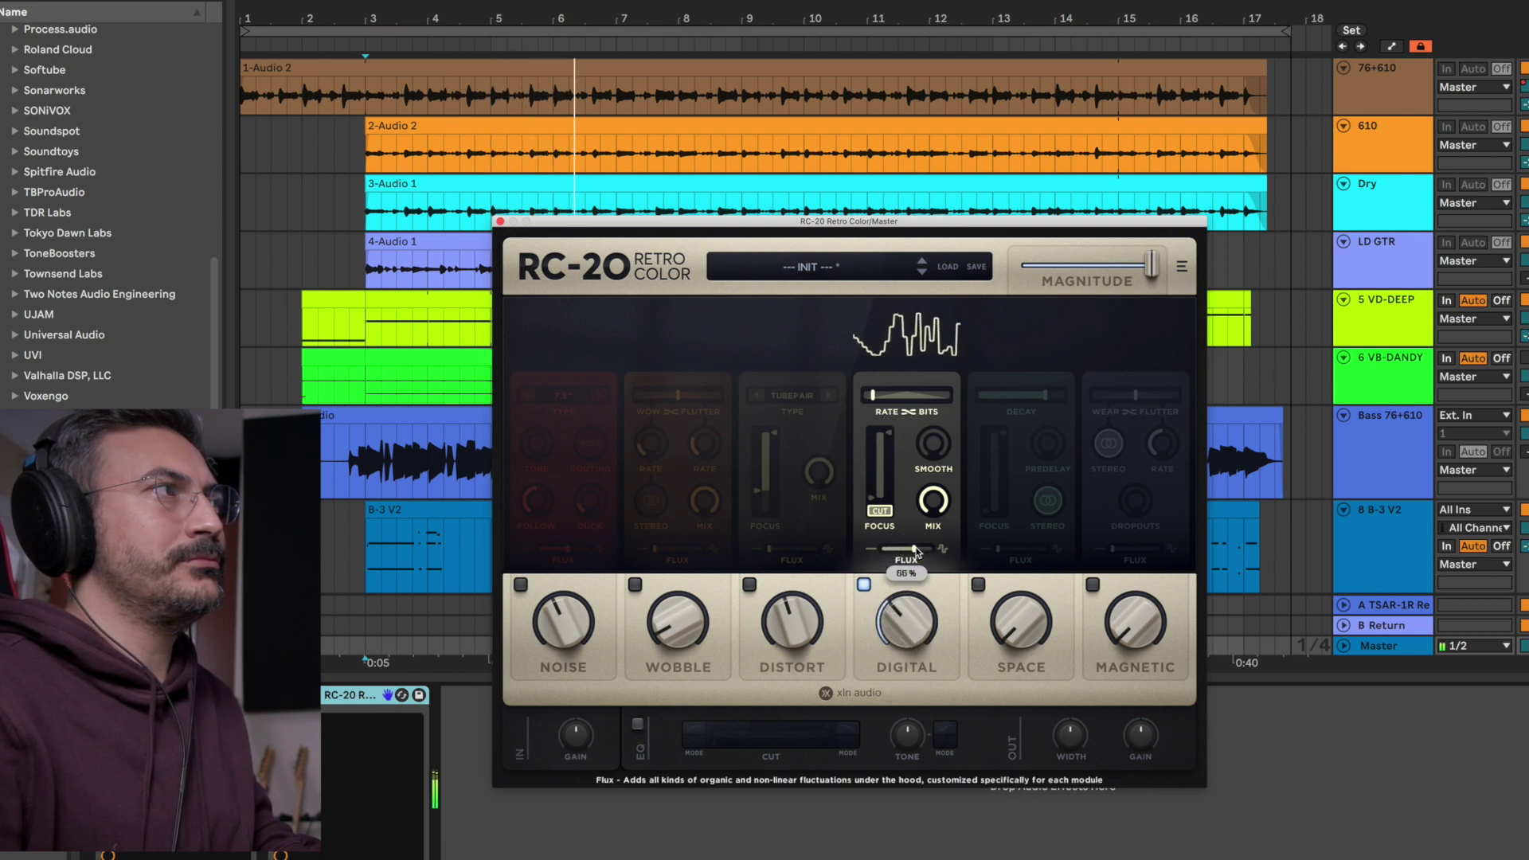
pyautogui.moveTo(914, 551); pyautogui.dragTo(897, 549)
pyautogui.moveTo(930, 448); pyautogui.dragTo(935, 511)
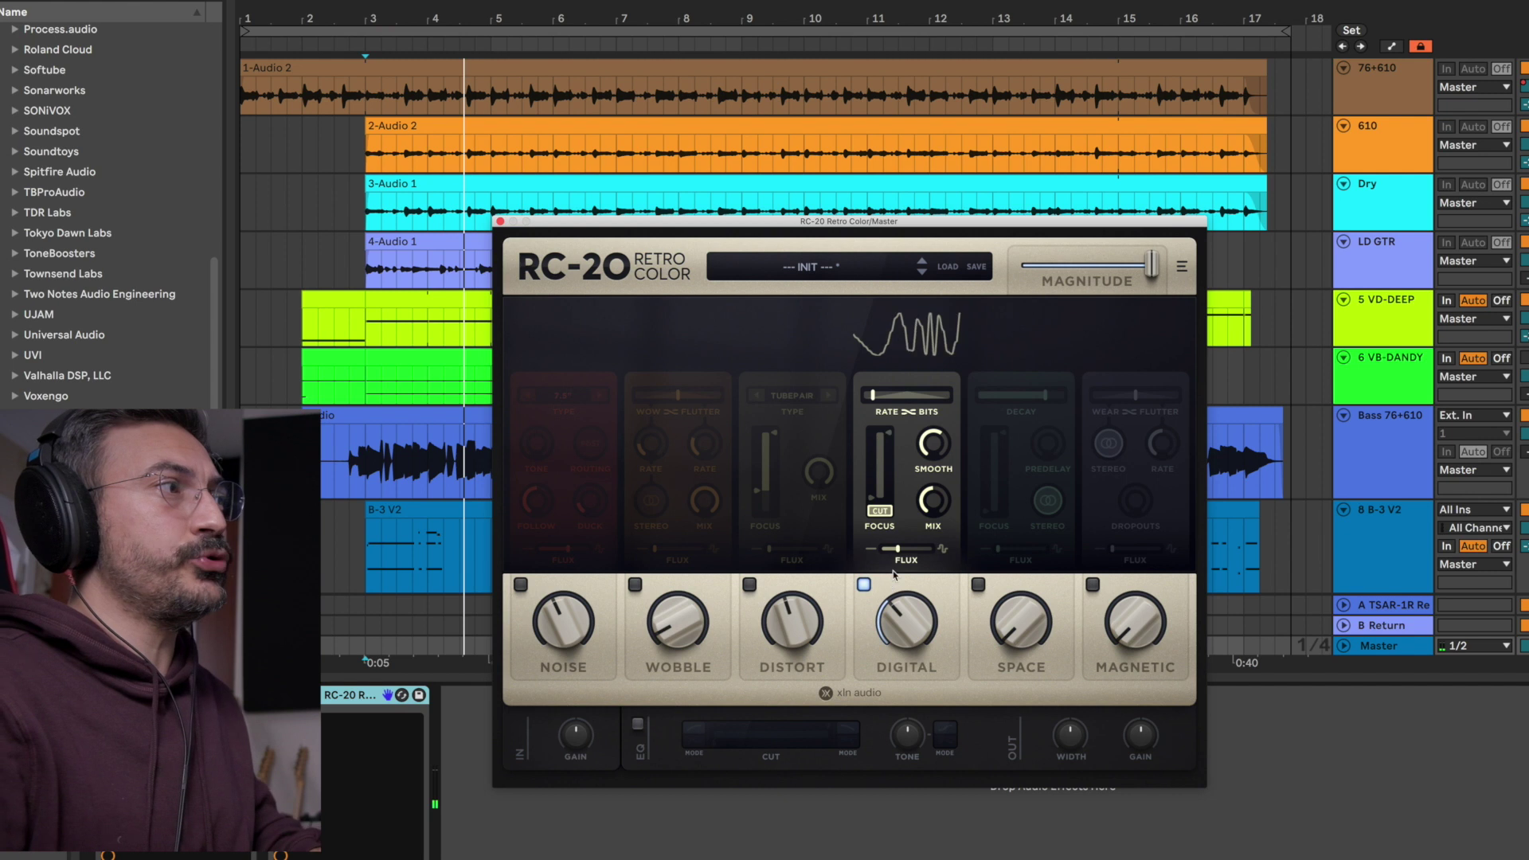
# Disable the Digital module, enable Space, and set the Space amount to 27% during playback.
pyautogui.click(864, 585)
pyautogui.click(979, 585)
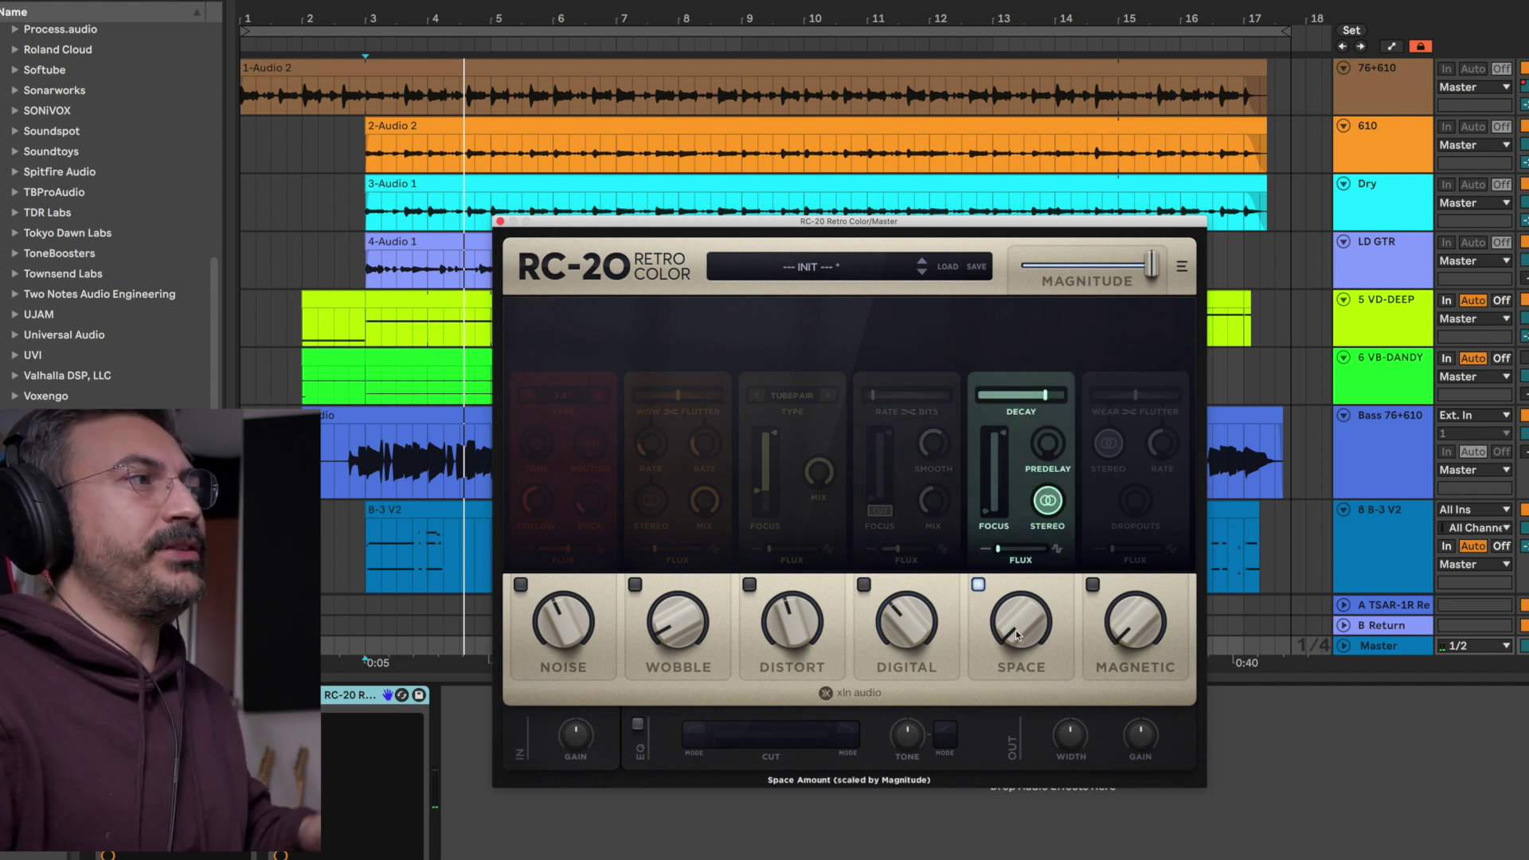
pyautogui.press('space')
pyautogui.moveTo(1017, 634); pyautogui.dragTo(1027, 527)
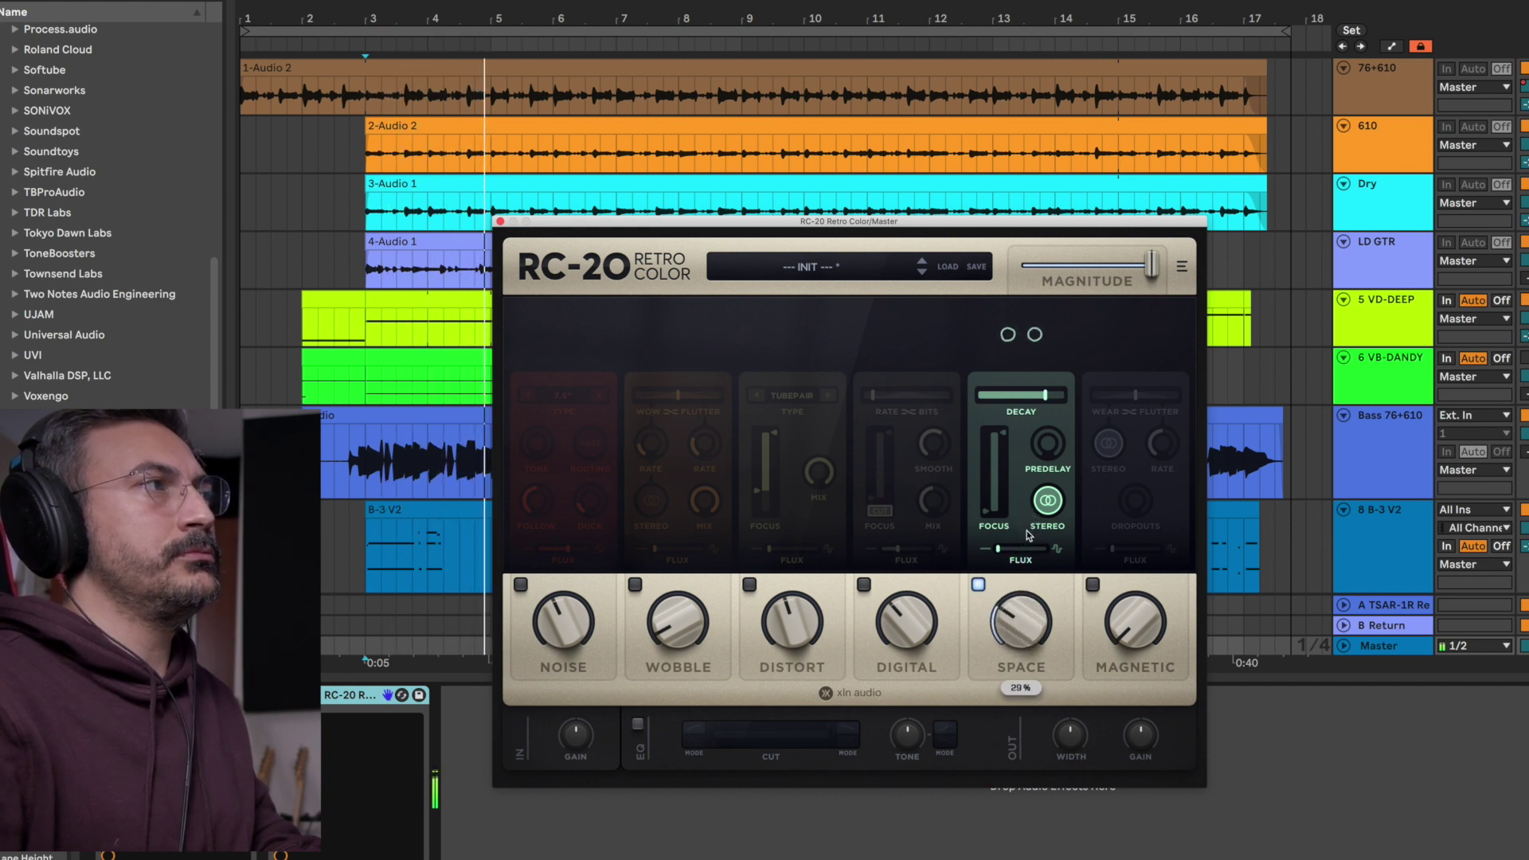
pyautogui.moveTo(1014, 618); pyautogui.dragTo(1012, 626)
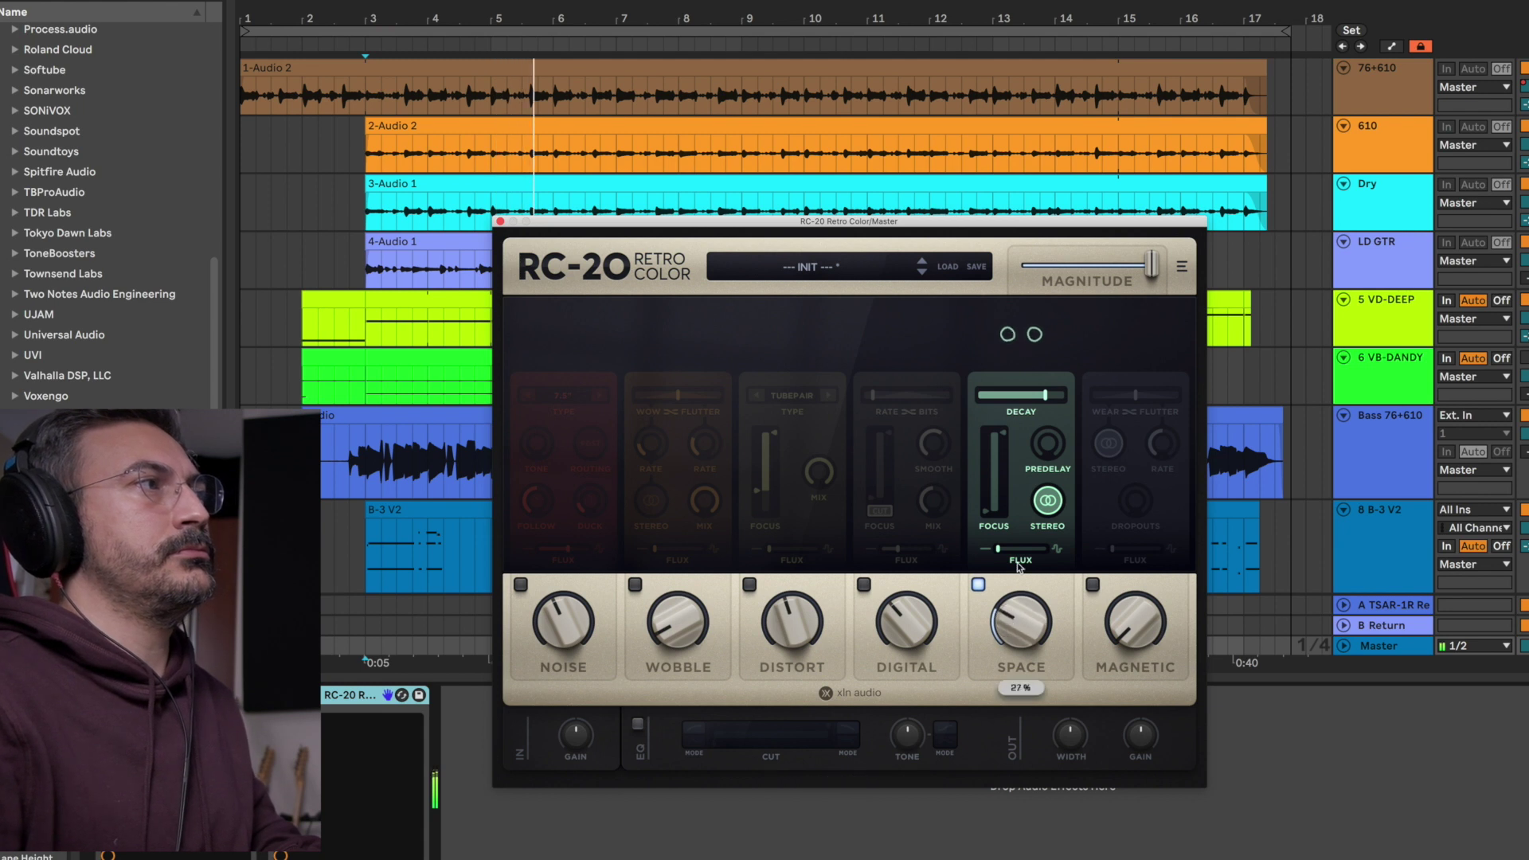
# Refine the Space module with about 38% Flux, 76% Decay, more Predelay and a raised lower Focus limit, and audition it.
pyautogui.moveTo(1003, 551); pyautogui.dragTo(1020, 551)
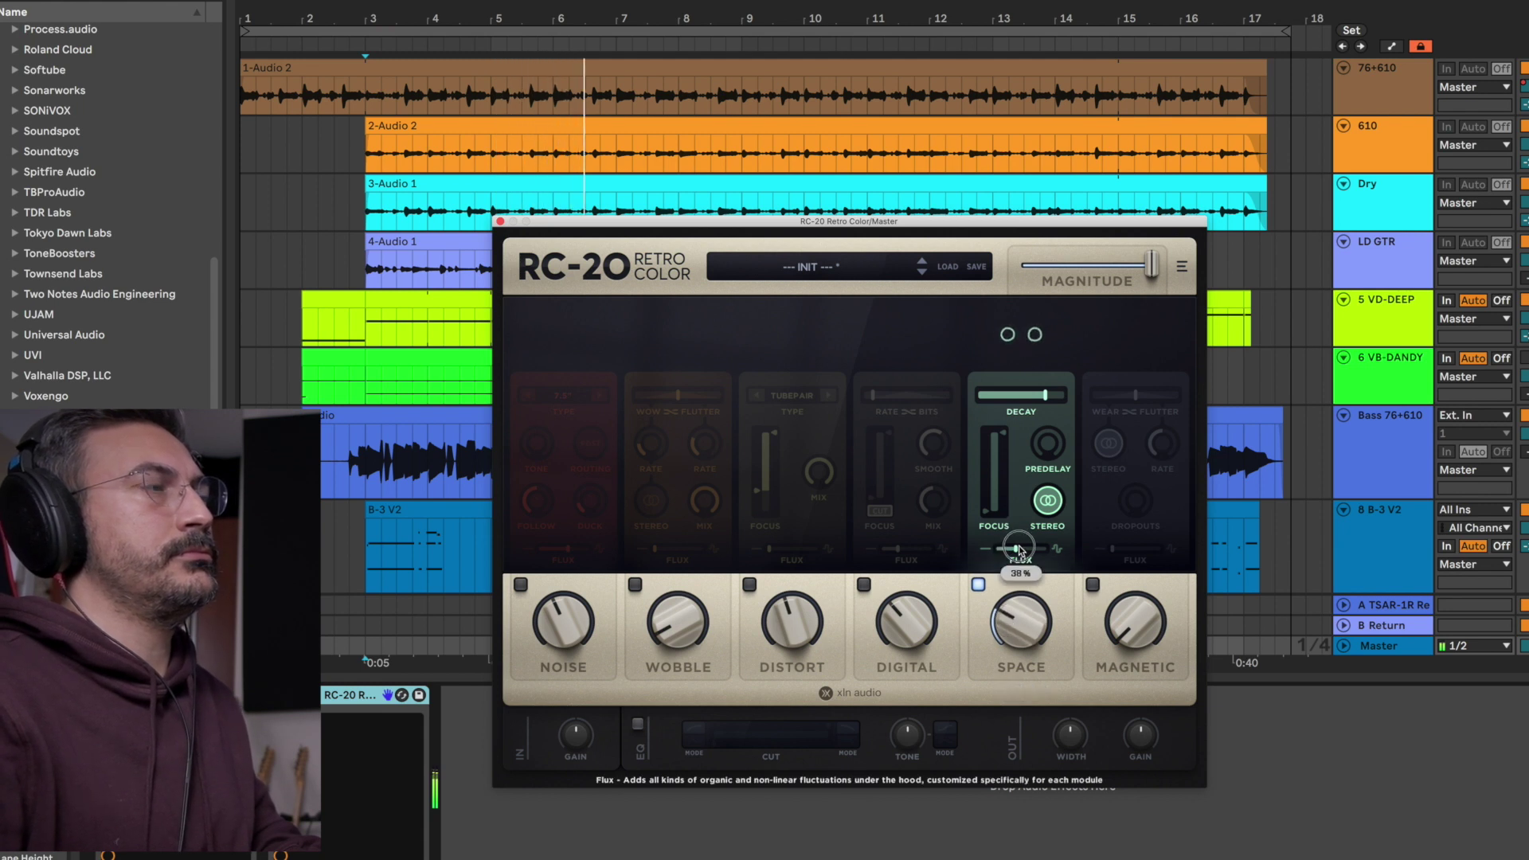
pyautogui.moveTo(1048, 443); pyautogui.dragTo(1047, 455)
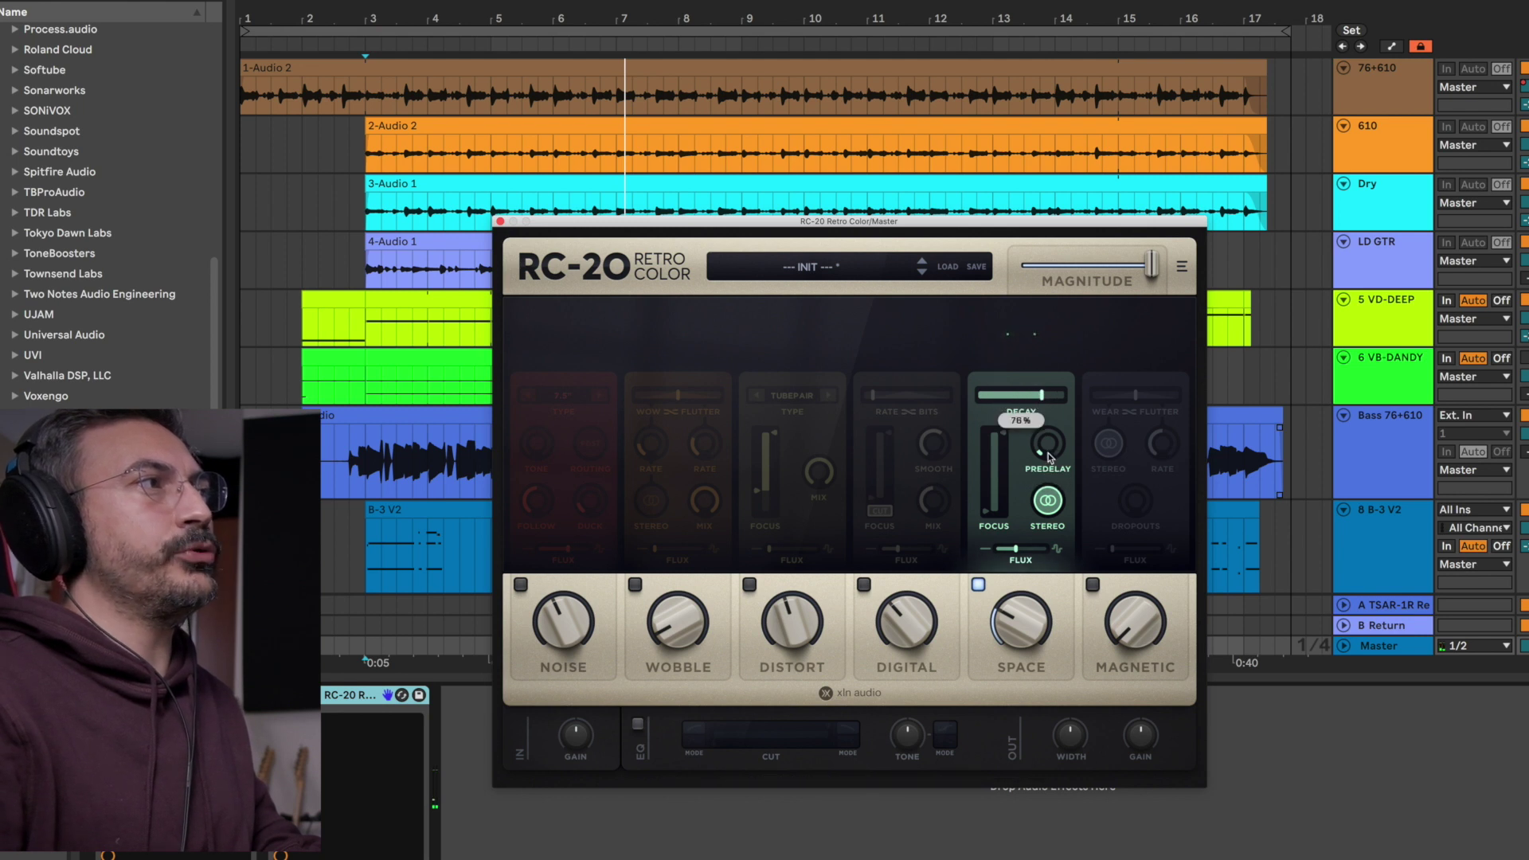
pyautogui.moveTo(1050, 457); pyautogui.dragTo(1050, 450)
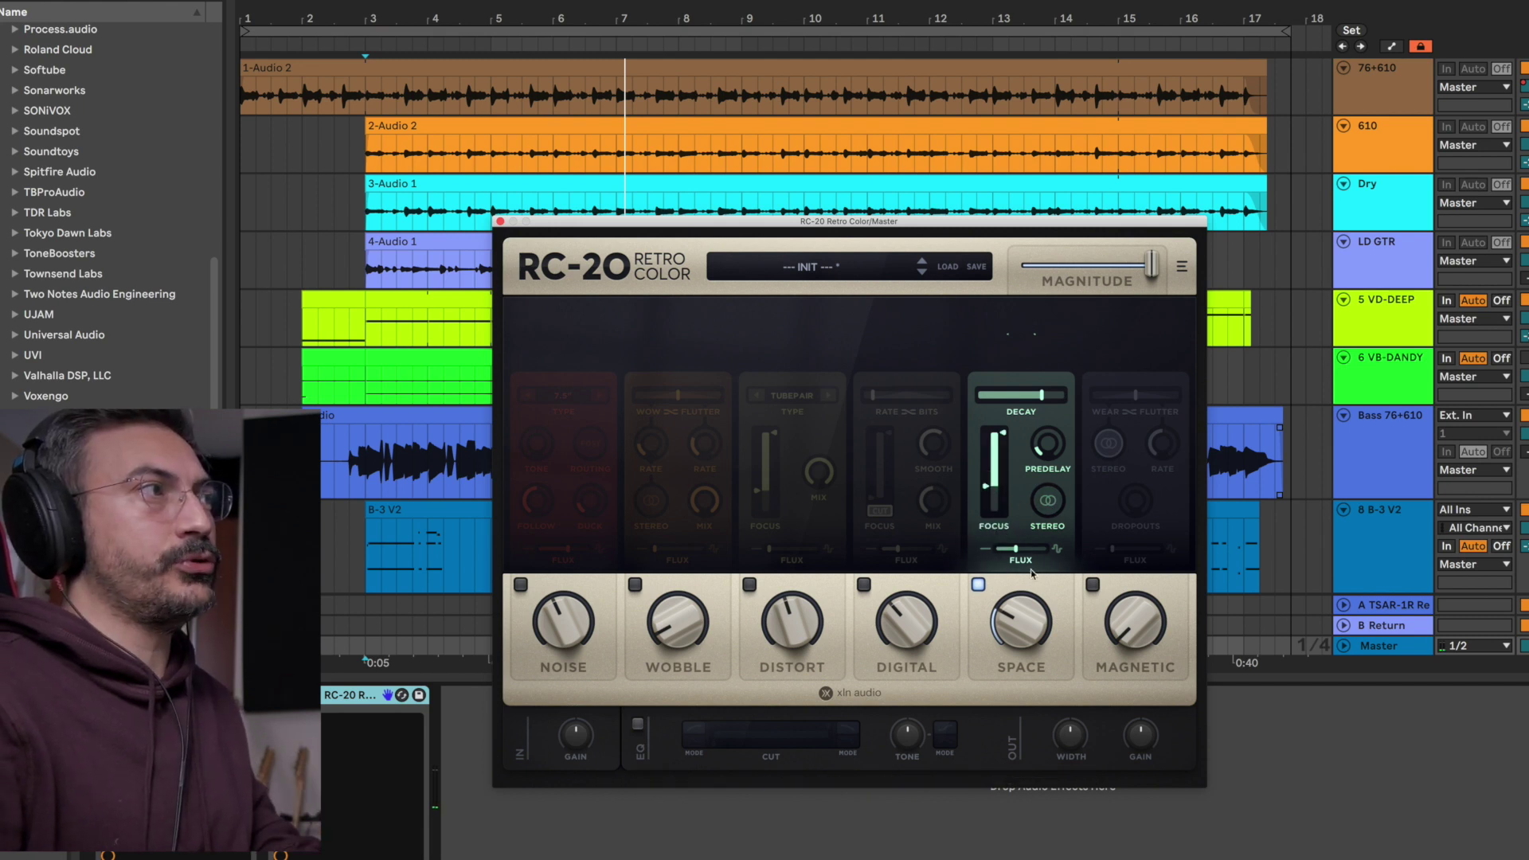
pyautogui.press('space')
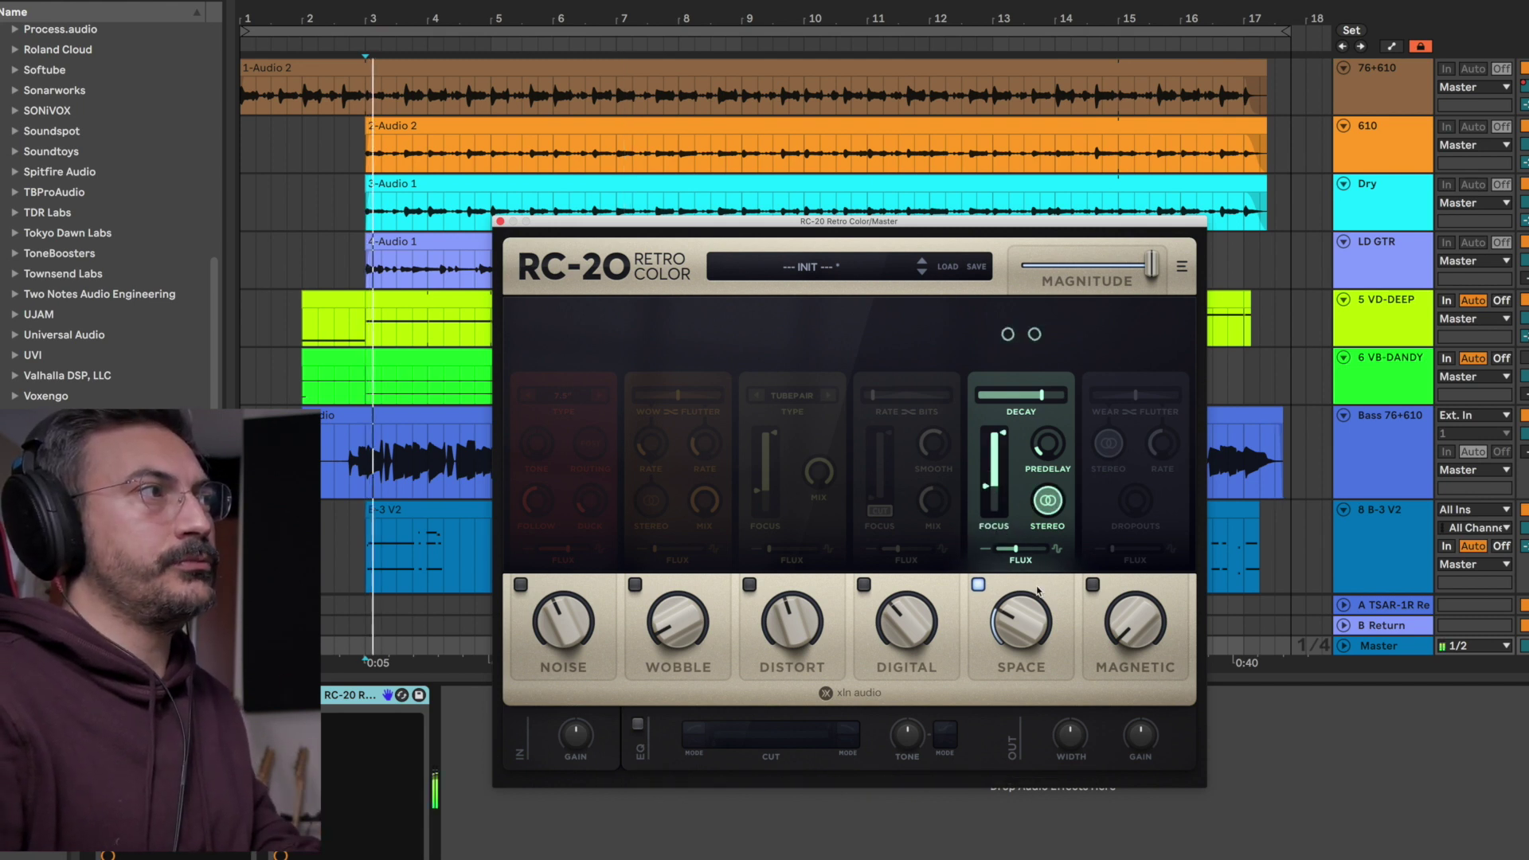
# Disable the Space module, enable Magnetic, and adjust the Magnetic amount during playback.
pyautogui.click(978, 584)
pyautogui.click(1093, 585)
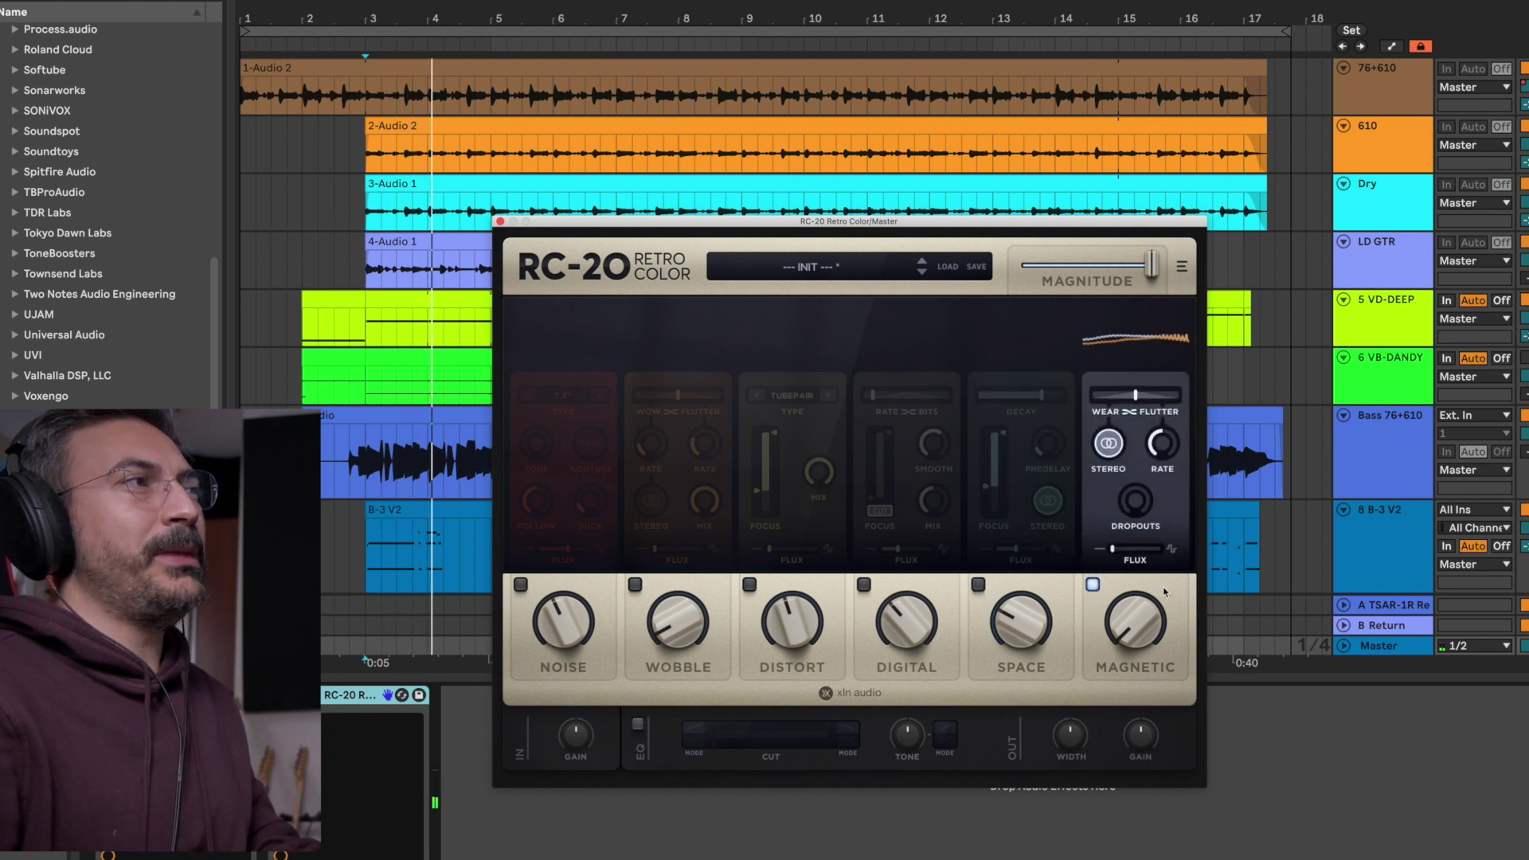
pyautogui.moveTo(1132, 642); pyautogui.dragTo(1157, 694)
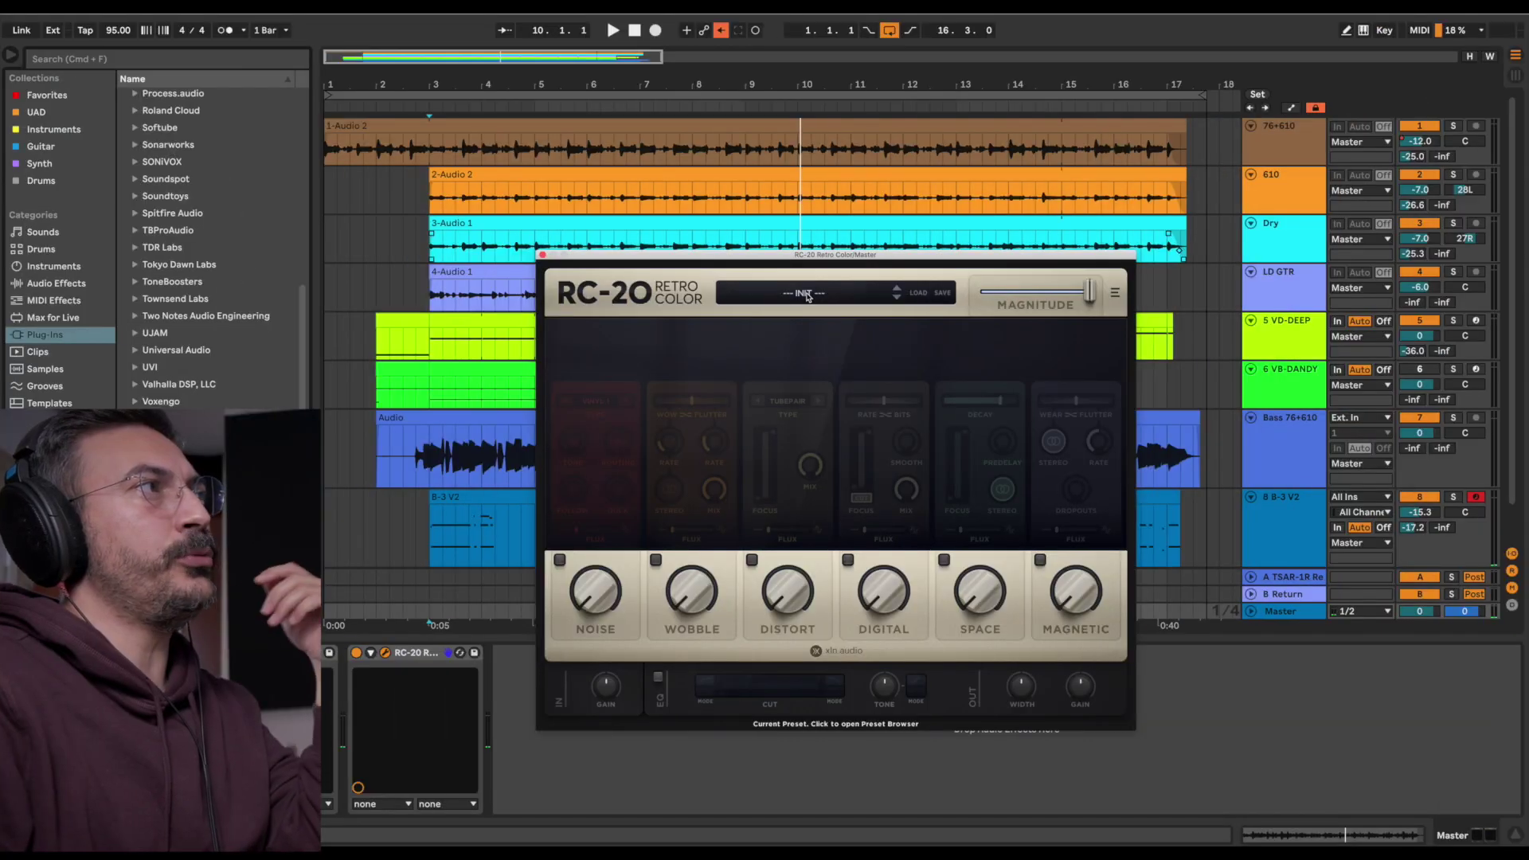
# Open the preset browser from the INIT preset and look through the list of available presets.
pyautogui.click(810, 295)
pyautogui.scroll(-5, 736, 393)
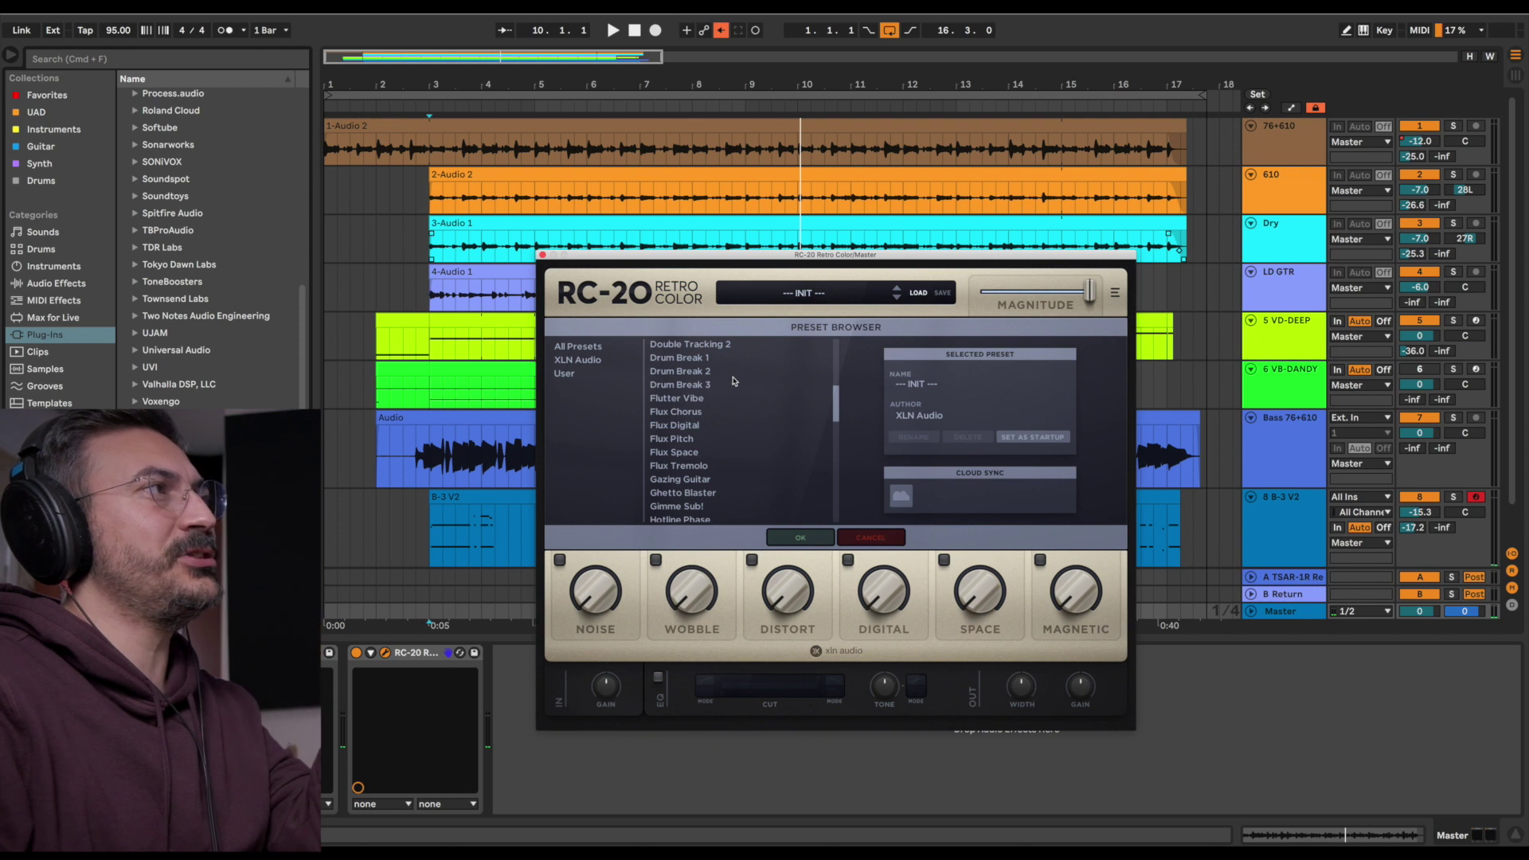
pyautogui.scroll(-3, 741, 413)
pyautogui.scroll(8, 739, 409)
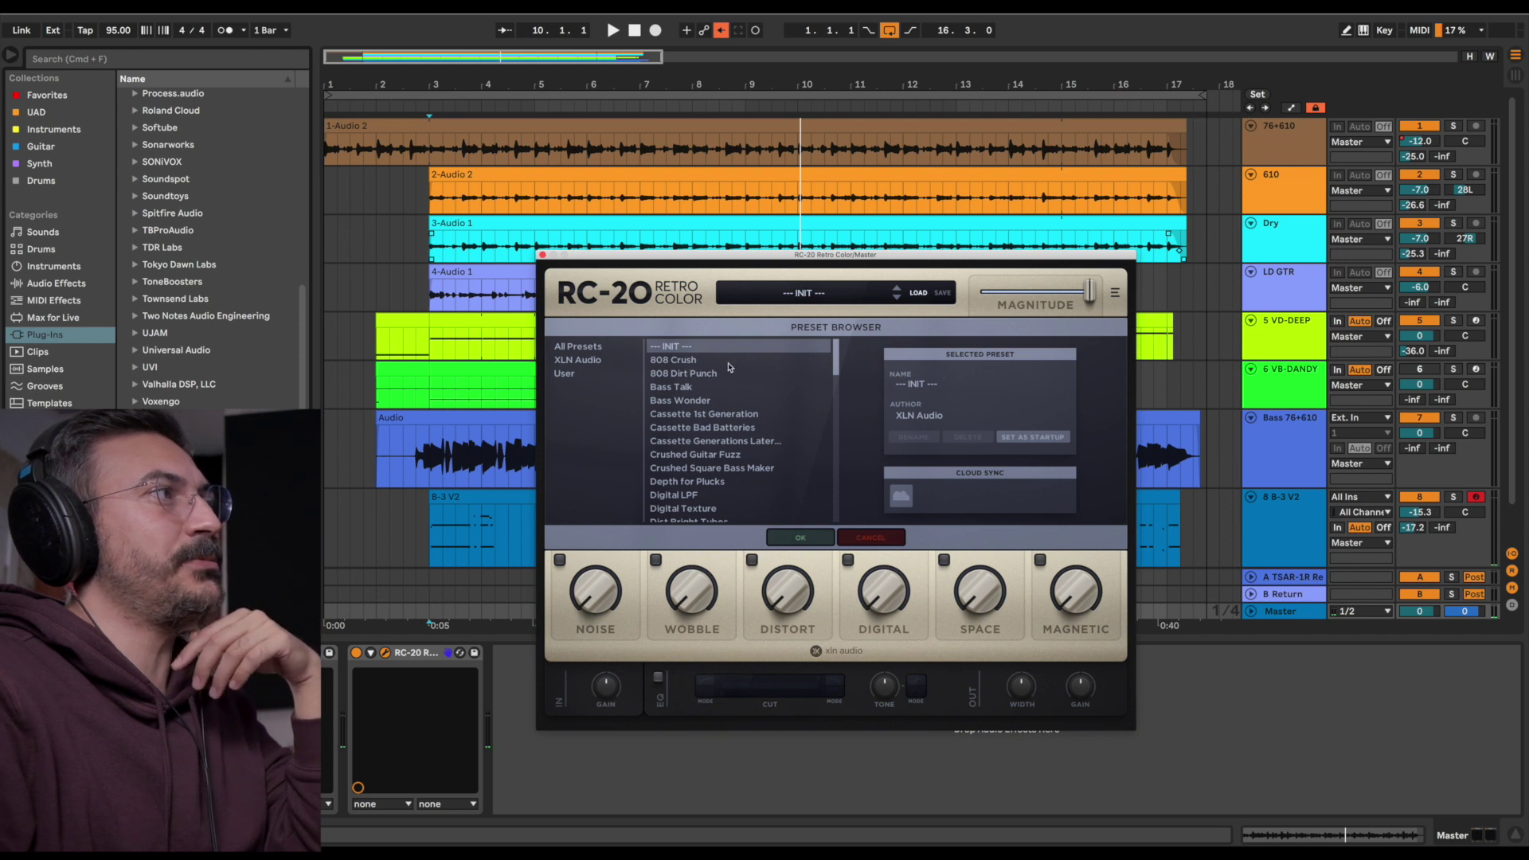
pyautogui.scroll(-1, 740, 406)
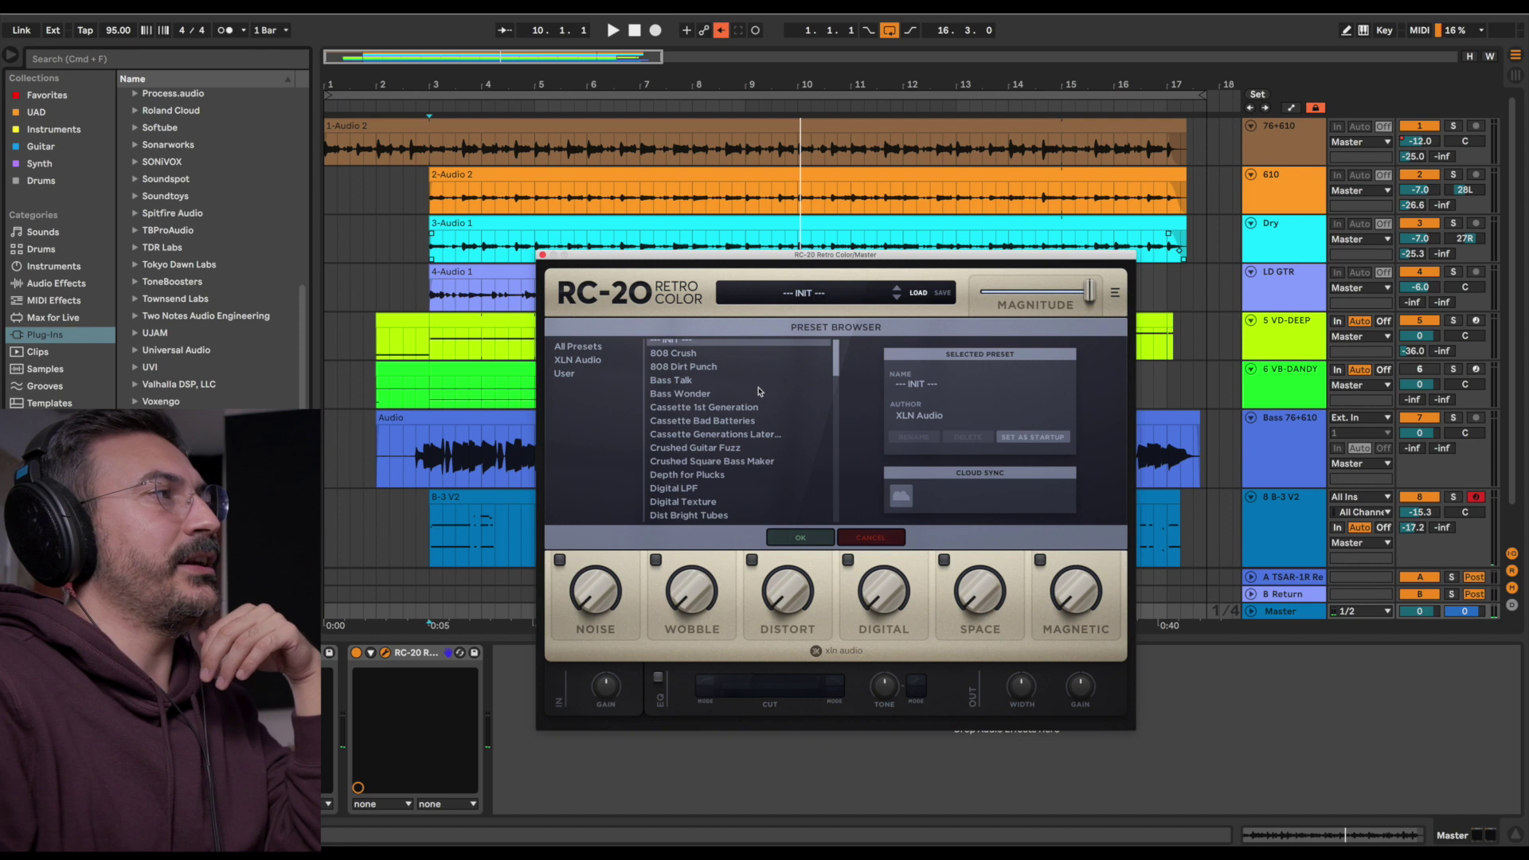
# Load the Cassette 1st Generation preset and audition it while sweeping Magnitude up, returning Magnitude to 0% after playback.
pyautogui.click(703, 407)
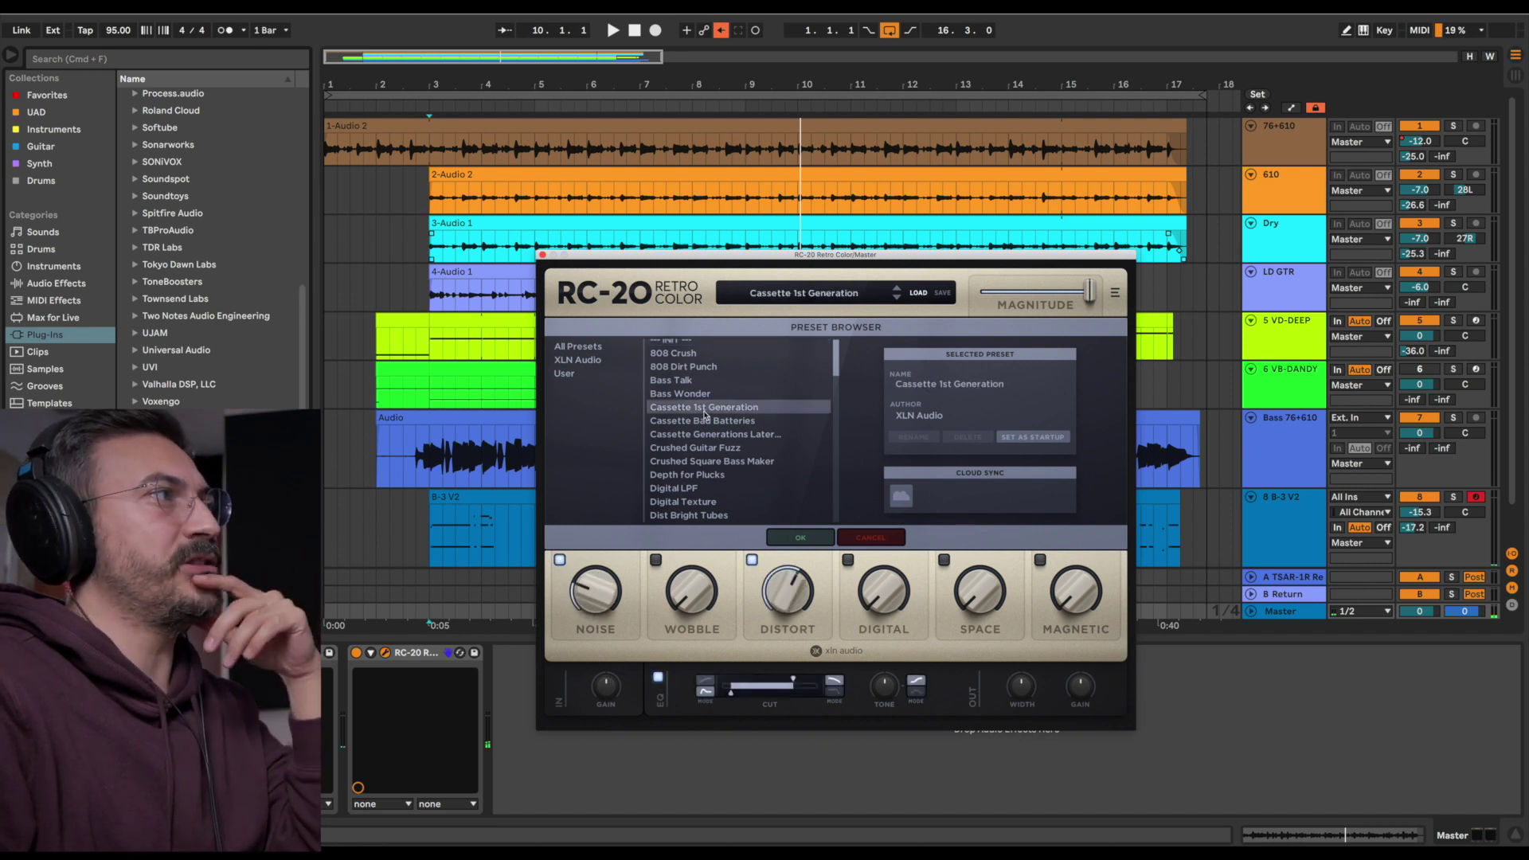
pyautogui.click(801, 539)
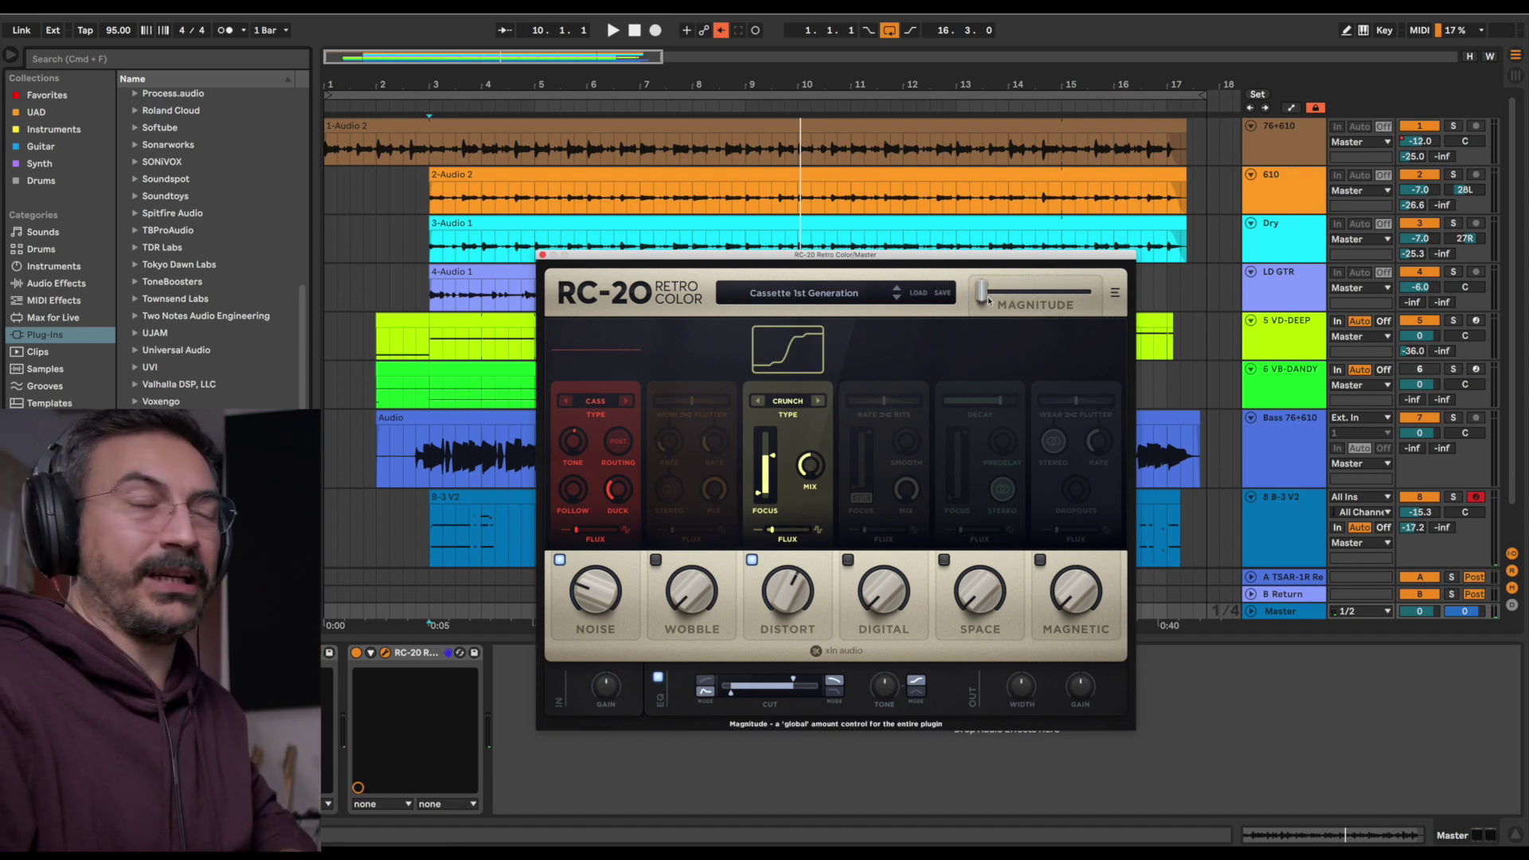
pyautogui.press('space')
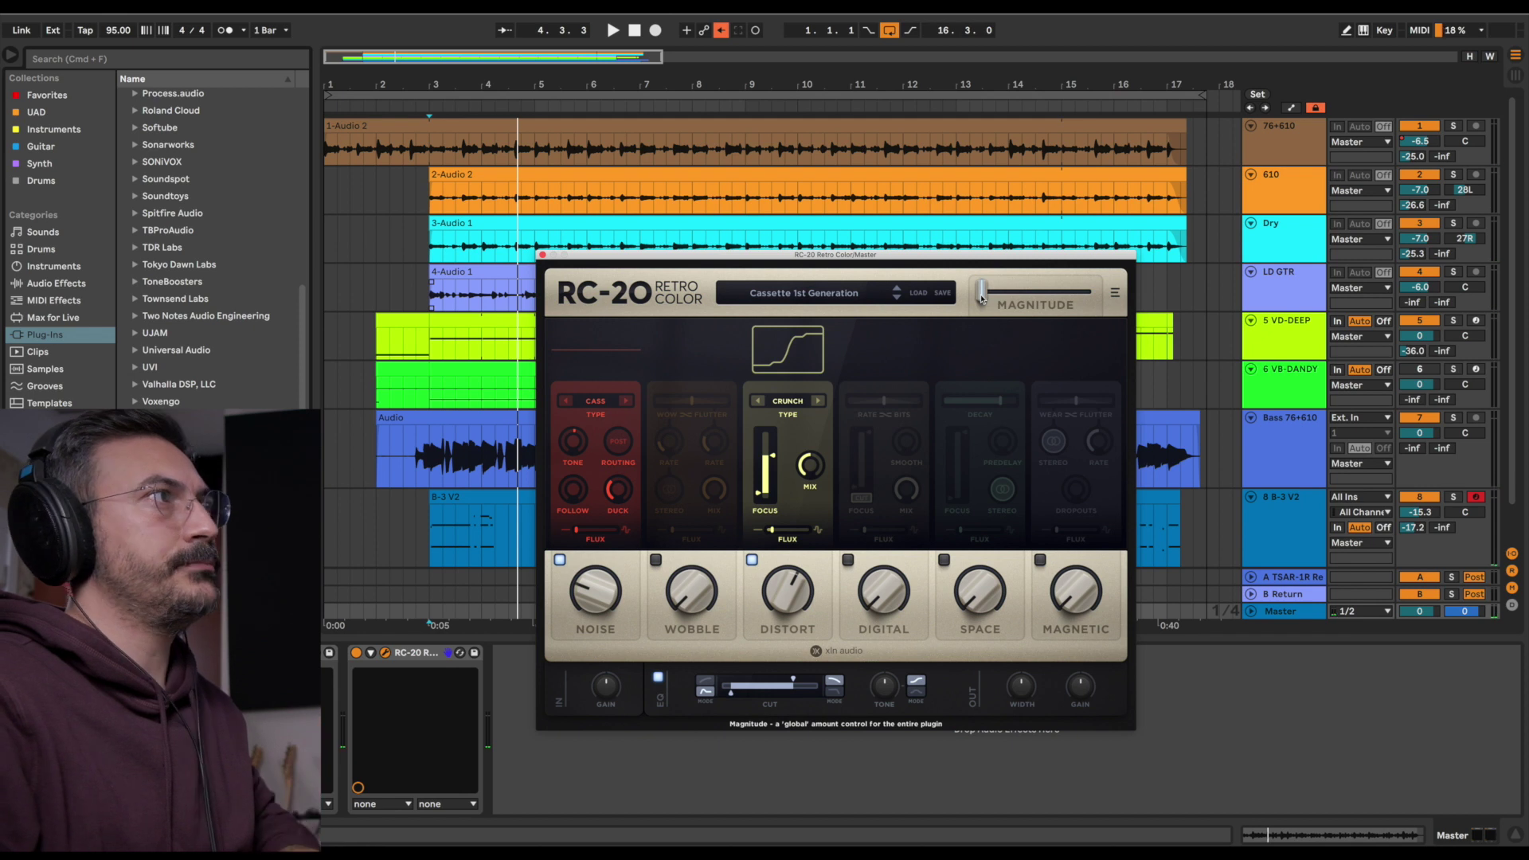
pyautogui.press('space')
pyautogui.moveTo(985, 296); pyautogui.dragTo(1055, 294)
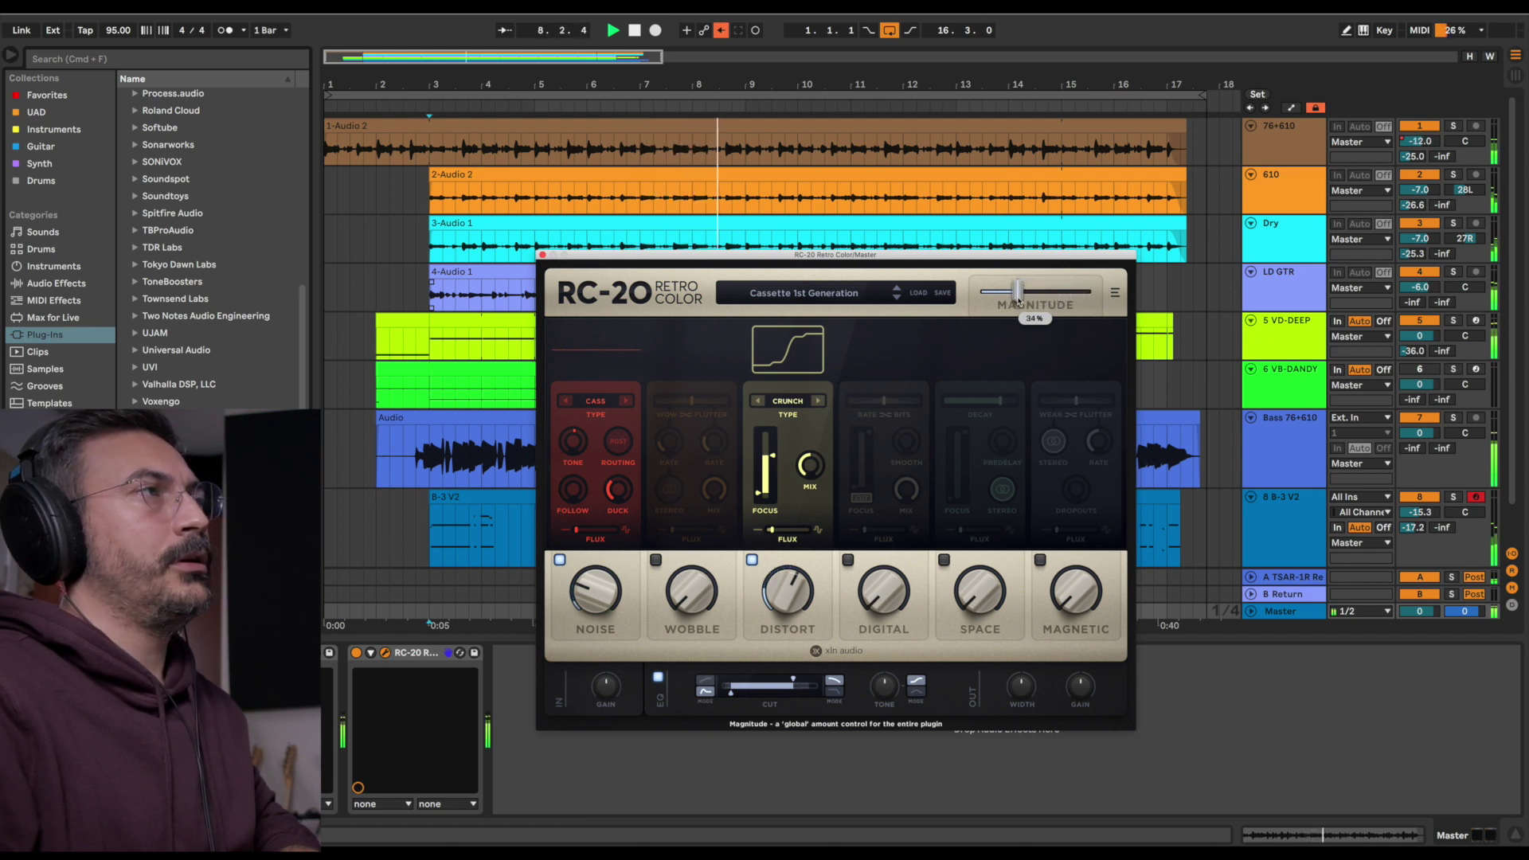
pyautogui.press('space')
pyautogui.moveTo(1016, 296); pyautogui.dragTo(980, 296)
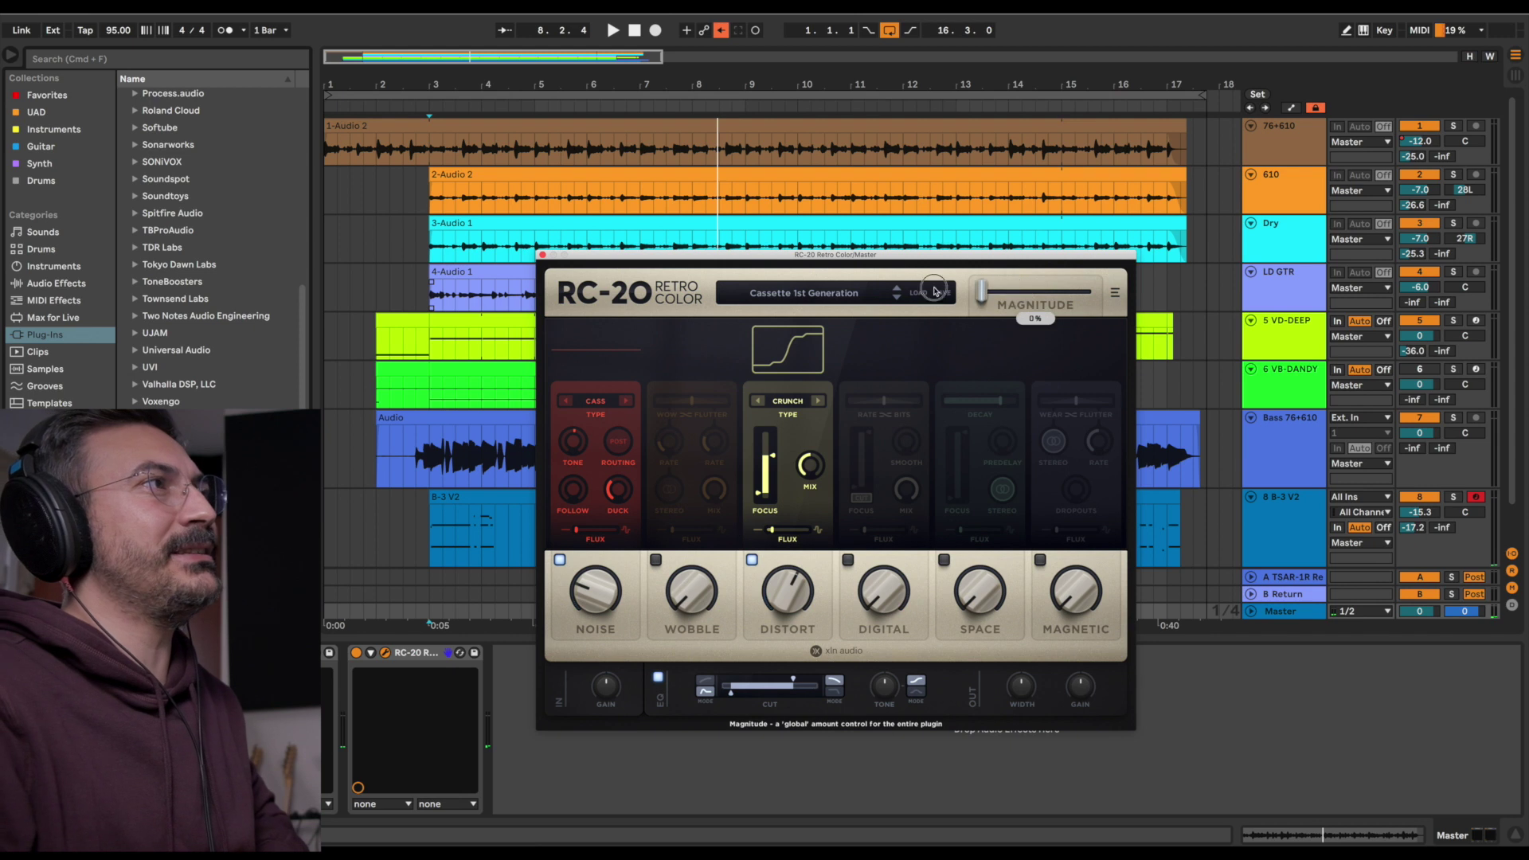
# Load the Flutter Vibe preset and audition it during playback with Magnitude raised to 7%.
pyautogui.click(822, 300)
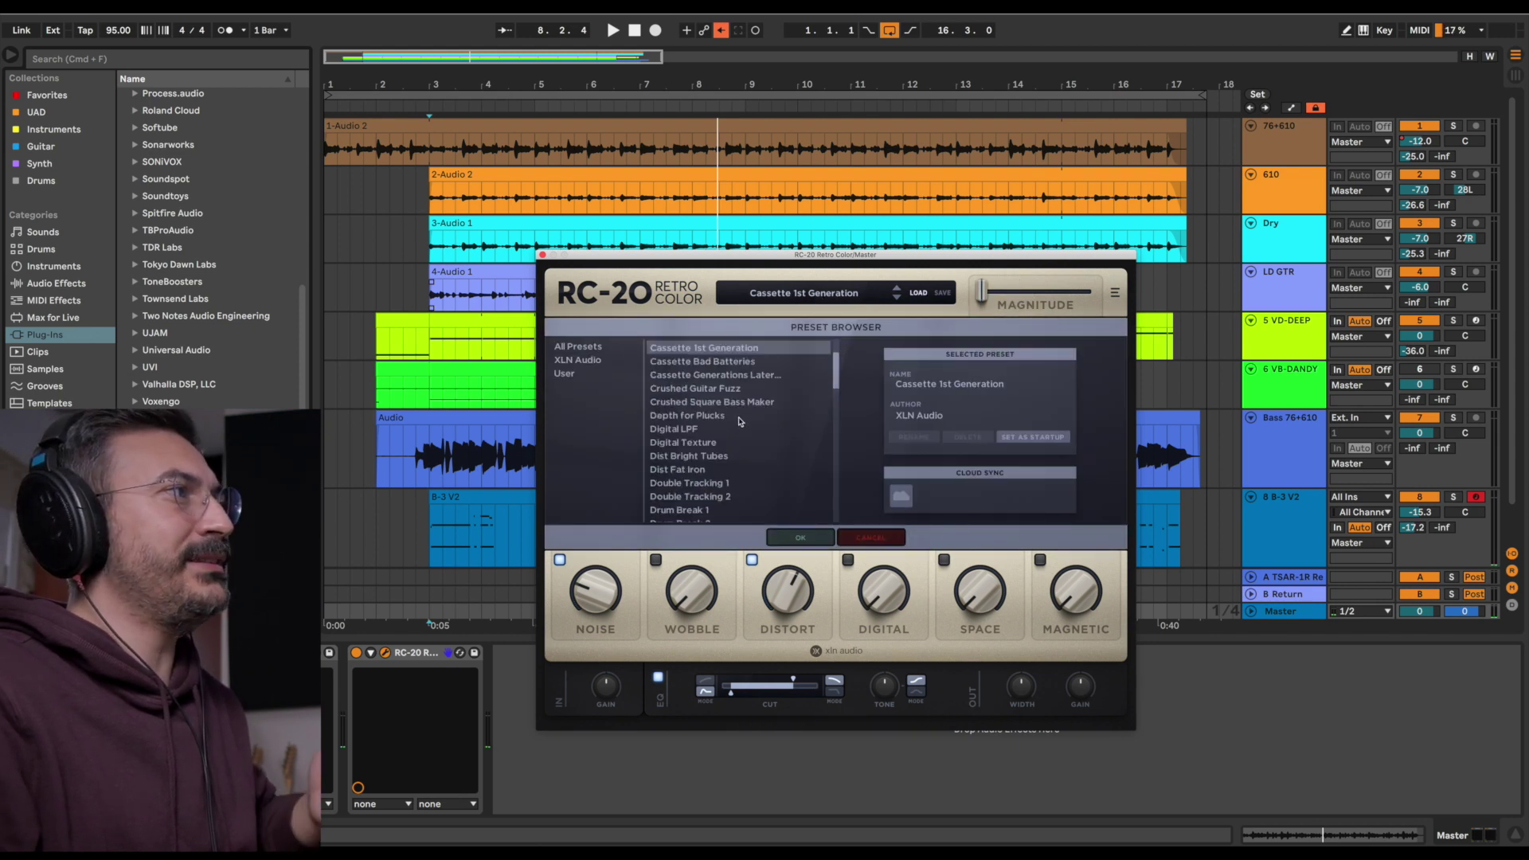
pyautogui.scroll(-1, 729, 462)
pyautogui.scroll(-3, 752, 481)
pyautogui.scroll(-1, 733, 470)
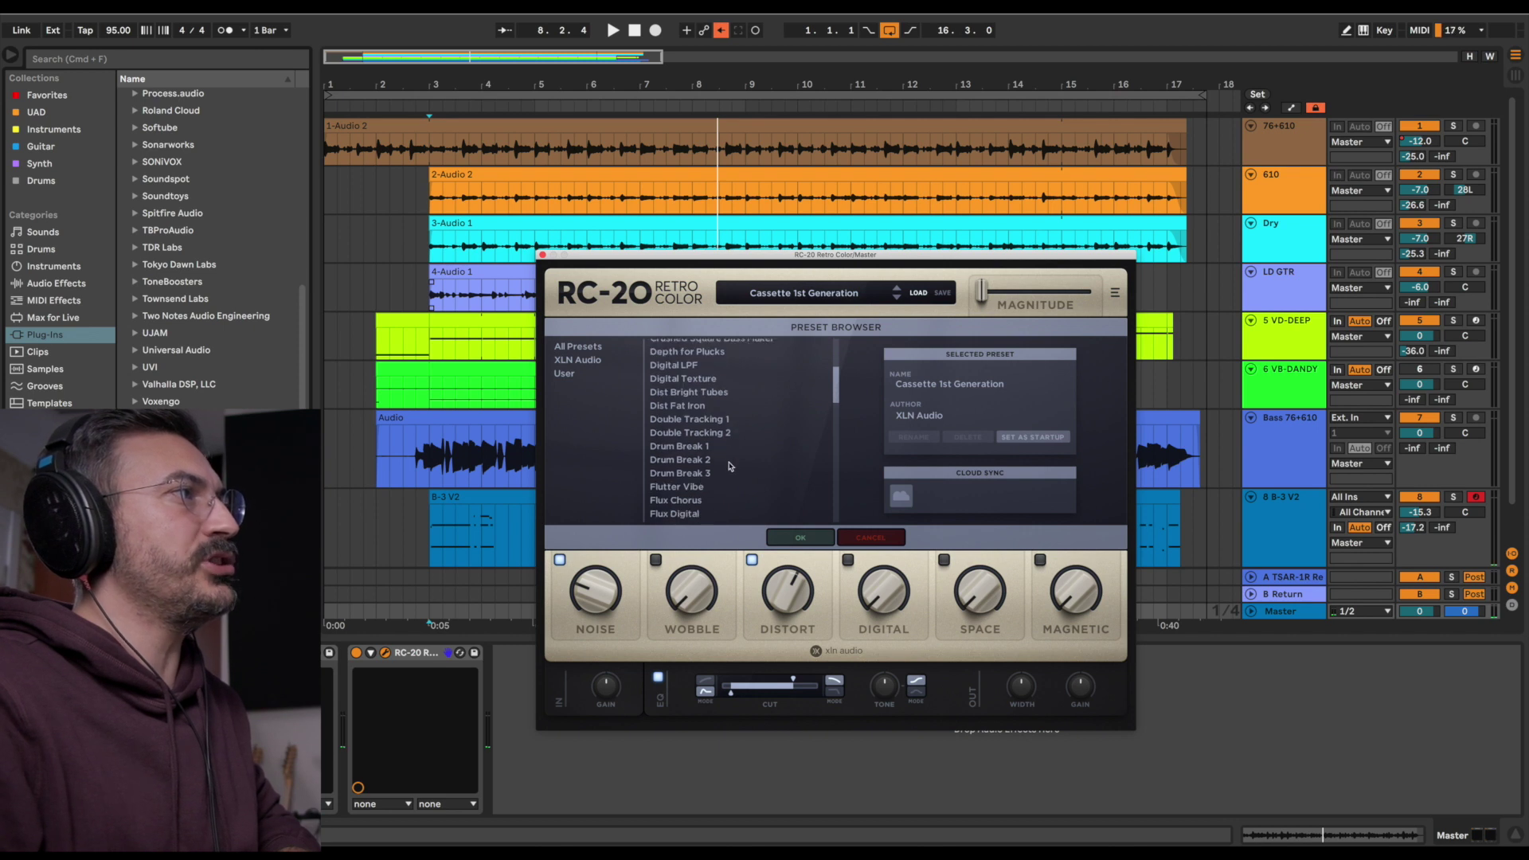
pyautogui.click(729, 479)
pyautogui.click(800, 538)
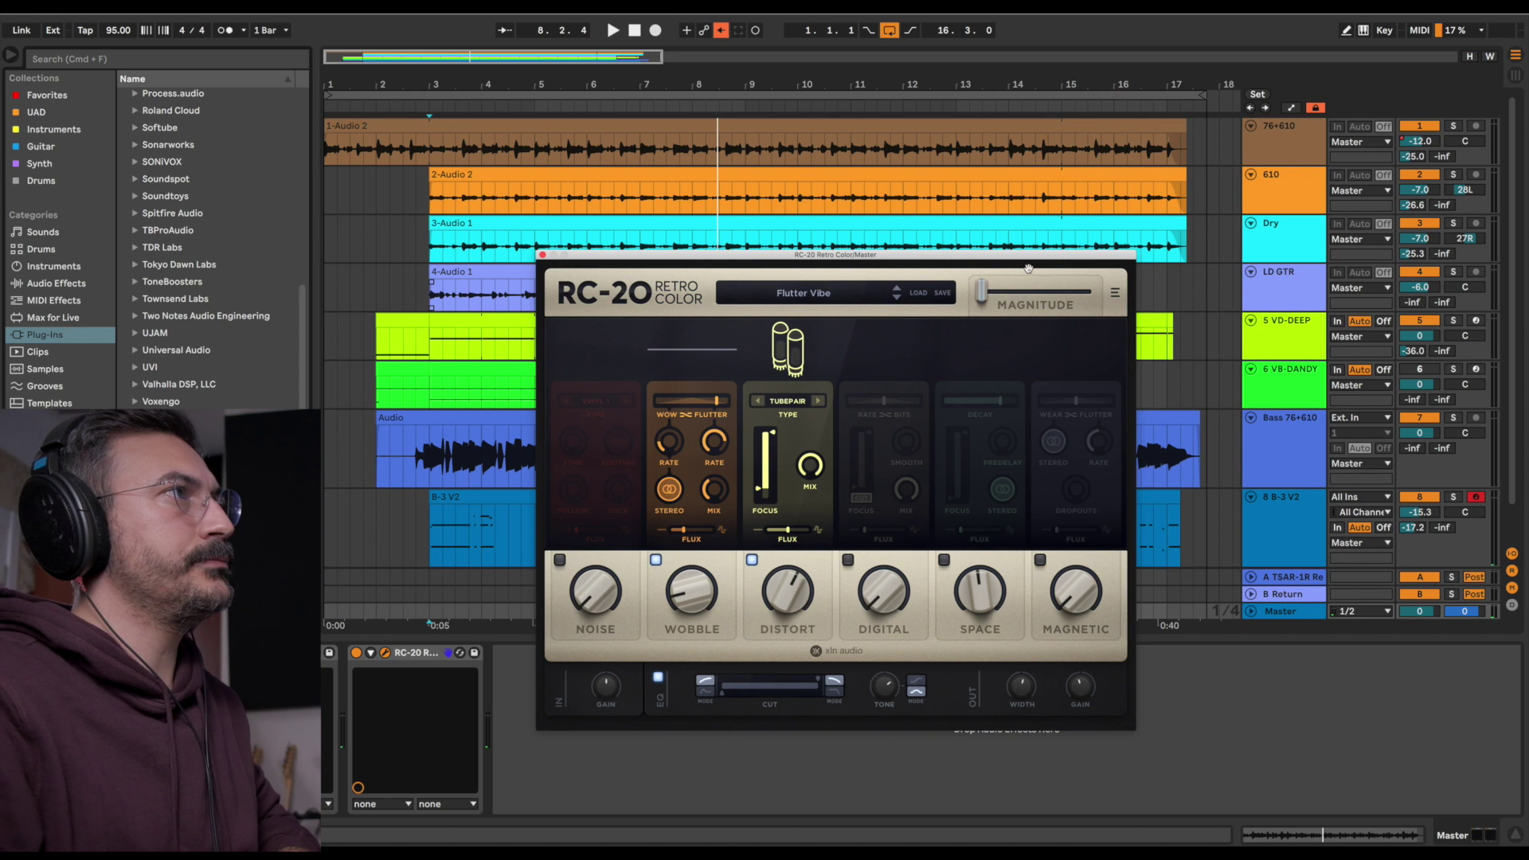
pyautogui.press('space')
pyautogui.moveTo(982, 291)
pyautogui.mouseDown()
pyautogui.moveTo(1005, 288)
pyautogui.moveTo(988, 291)
pyautogui.mouseUp()
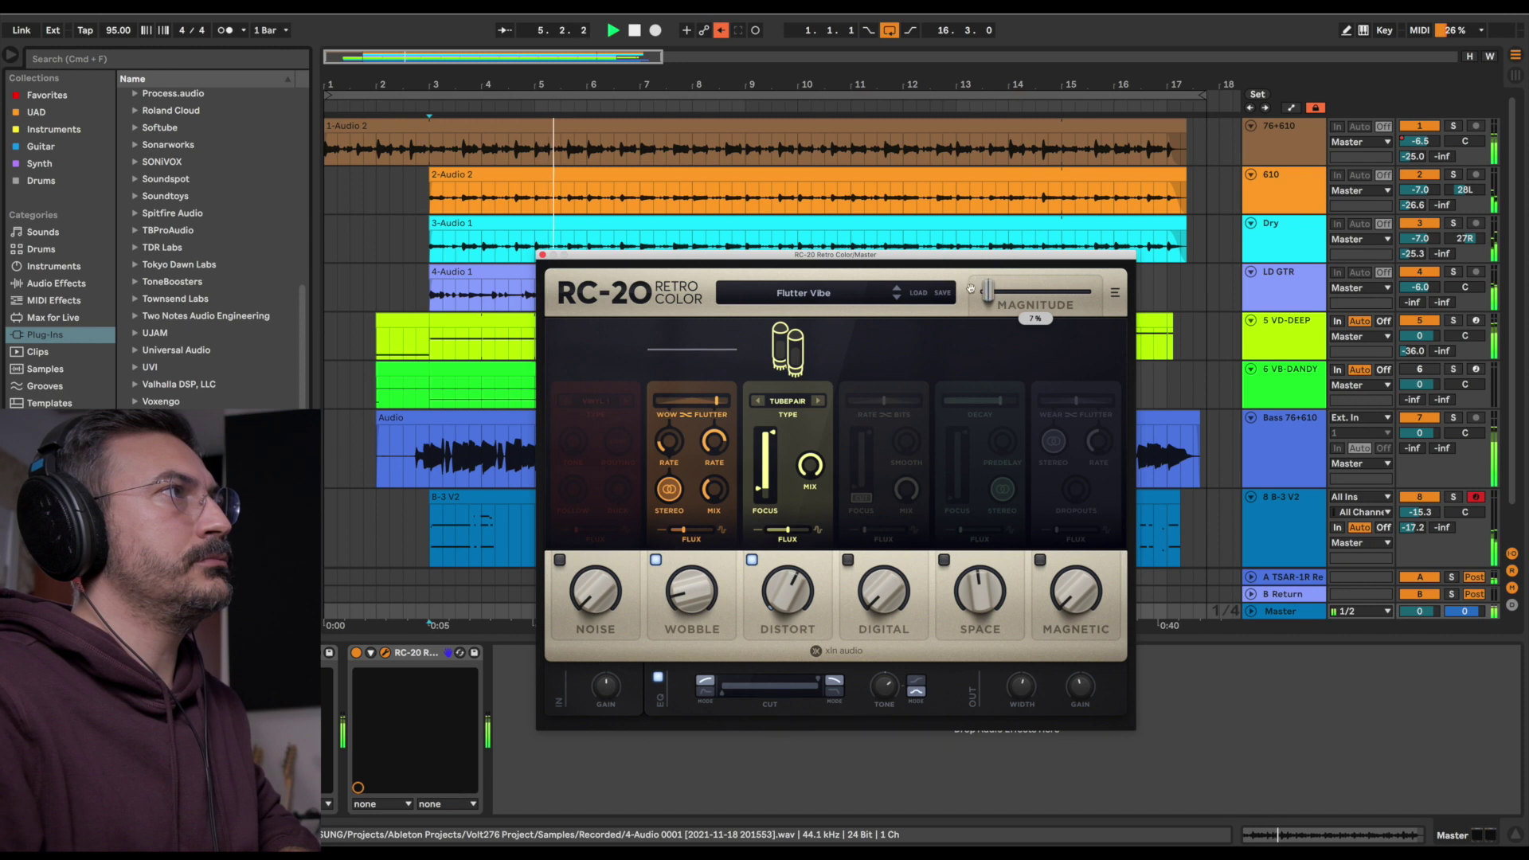
# Load the Loudness Button preset and raise Magnitude to about 49% during playback.
pyautogui.click(918, 293)
pyautogui.press('space')
pyautogui.scroll(-6, 770, 484)
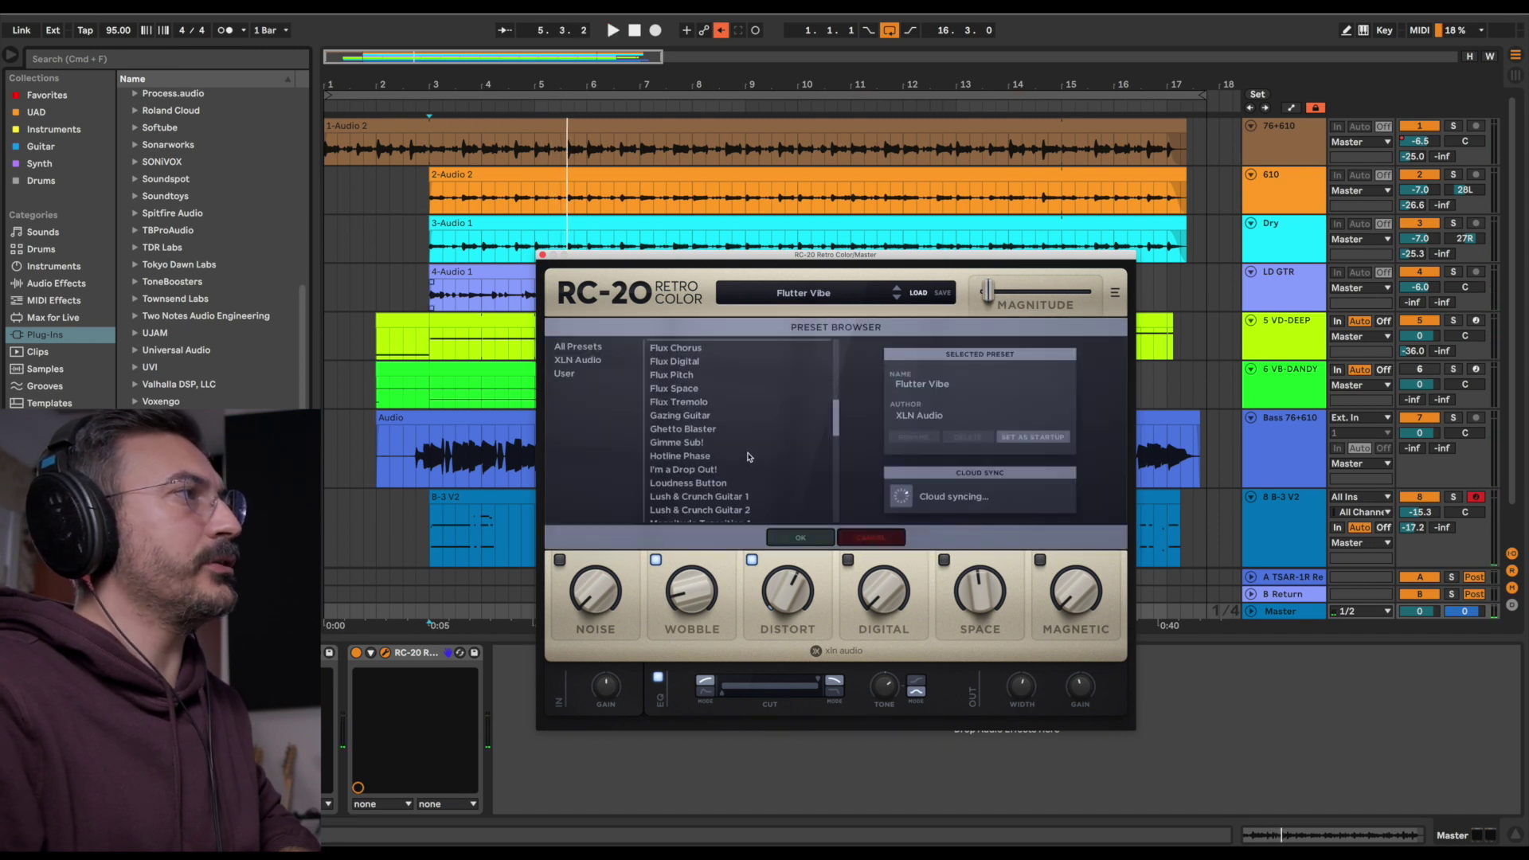
pyautogui.click(771, 480)
pyautogui.scroll(-1, 761, 442)
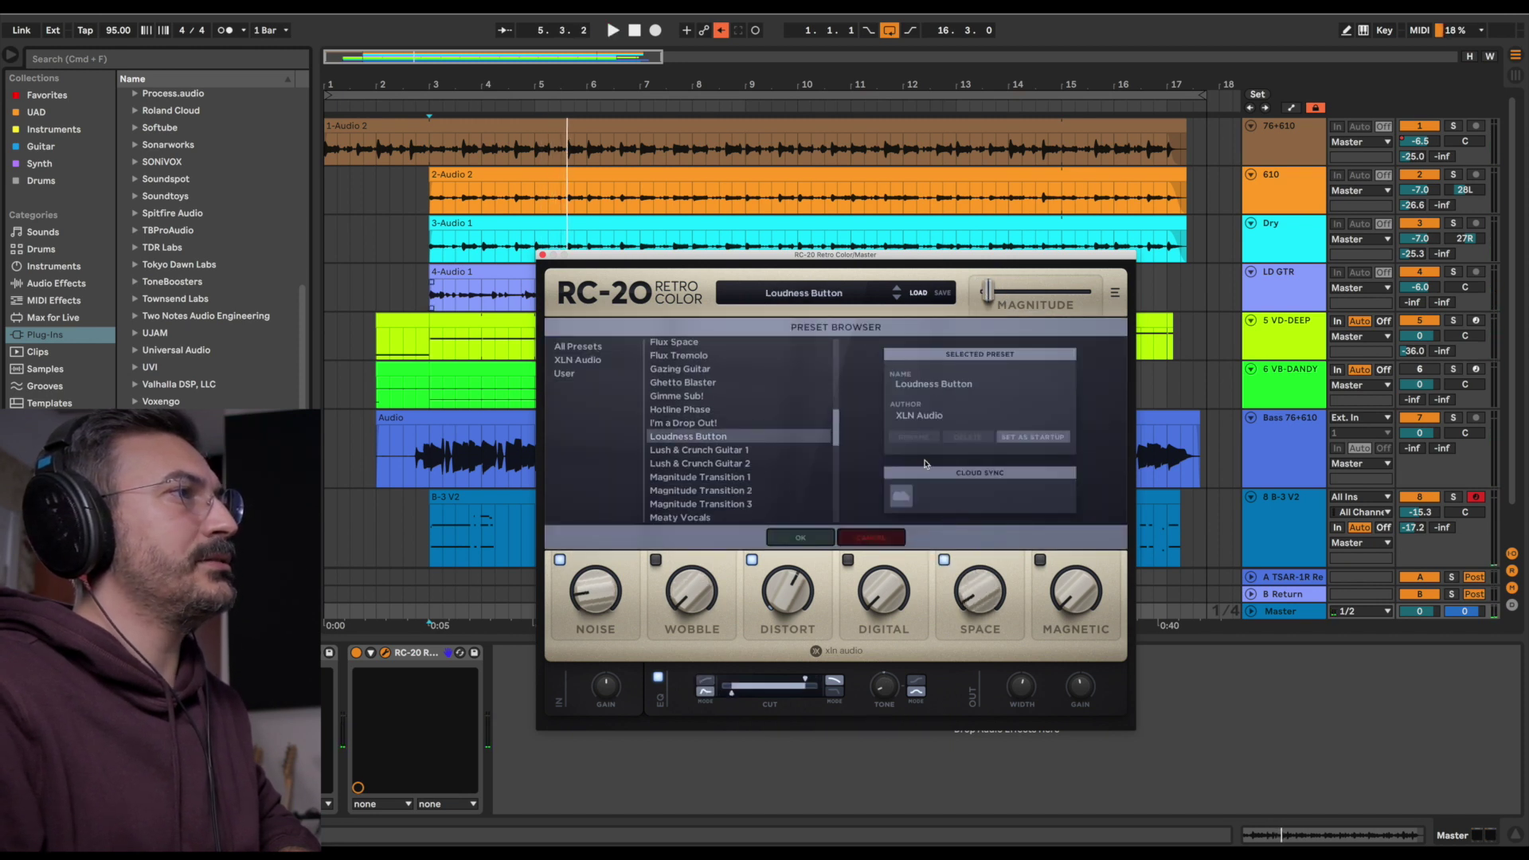
pyautogui.click(918, 293)
pyautogui.press('space')
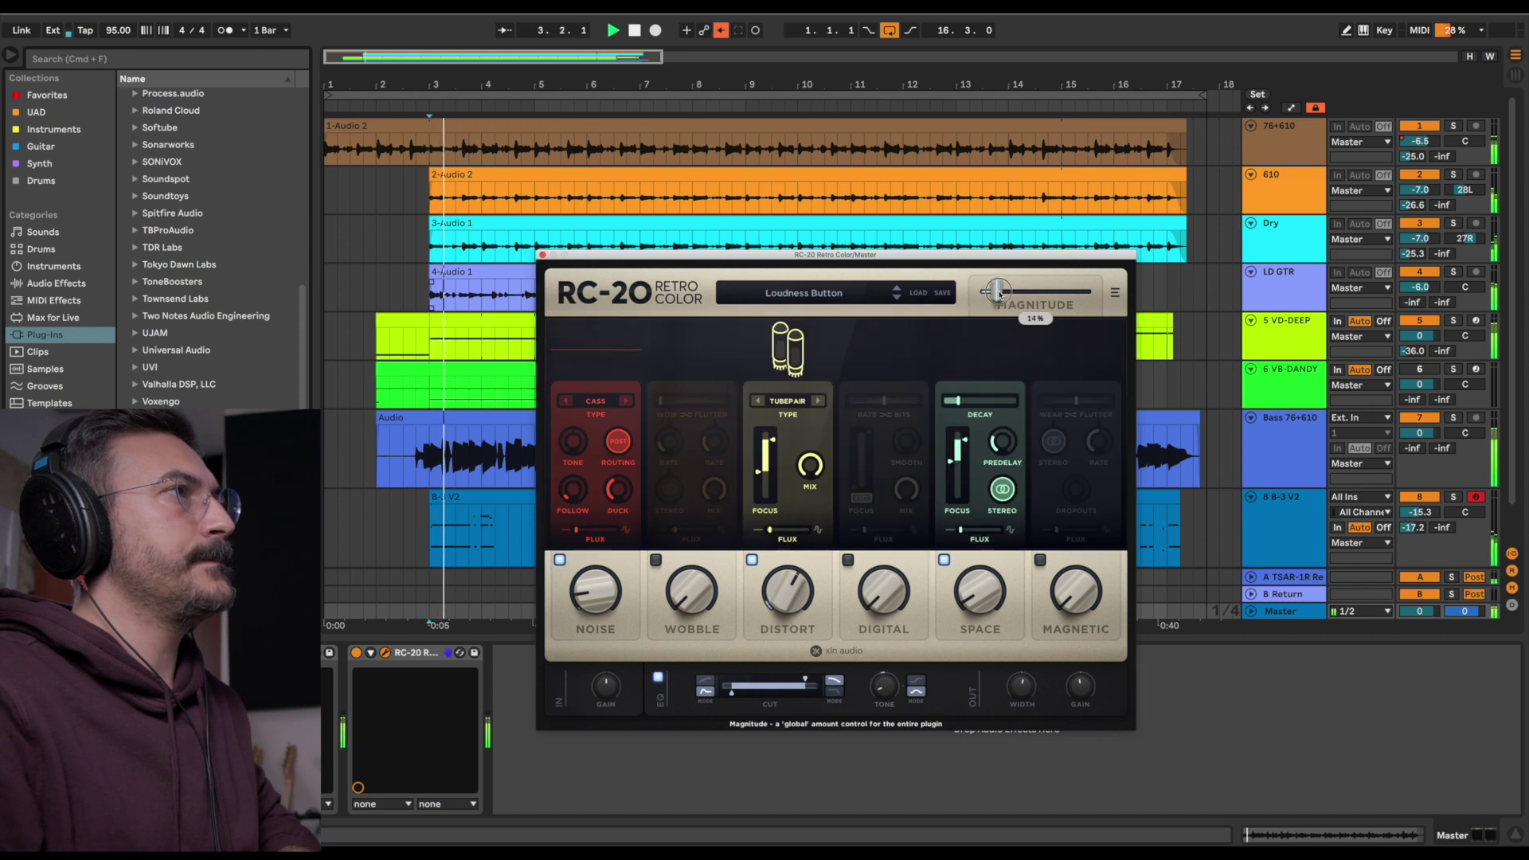
pyautogui.moveTo(987, 292); pyautogui.dragTo(1034, 291)
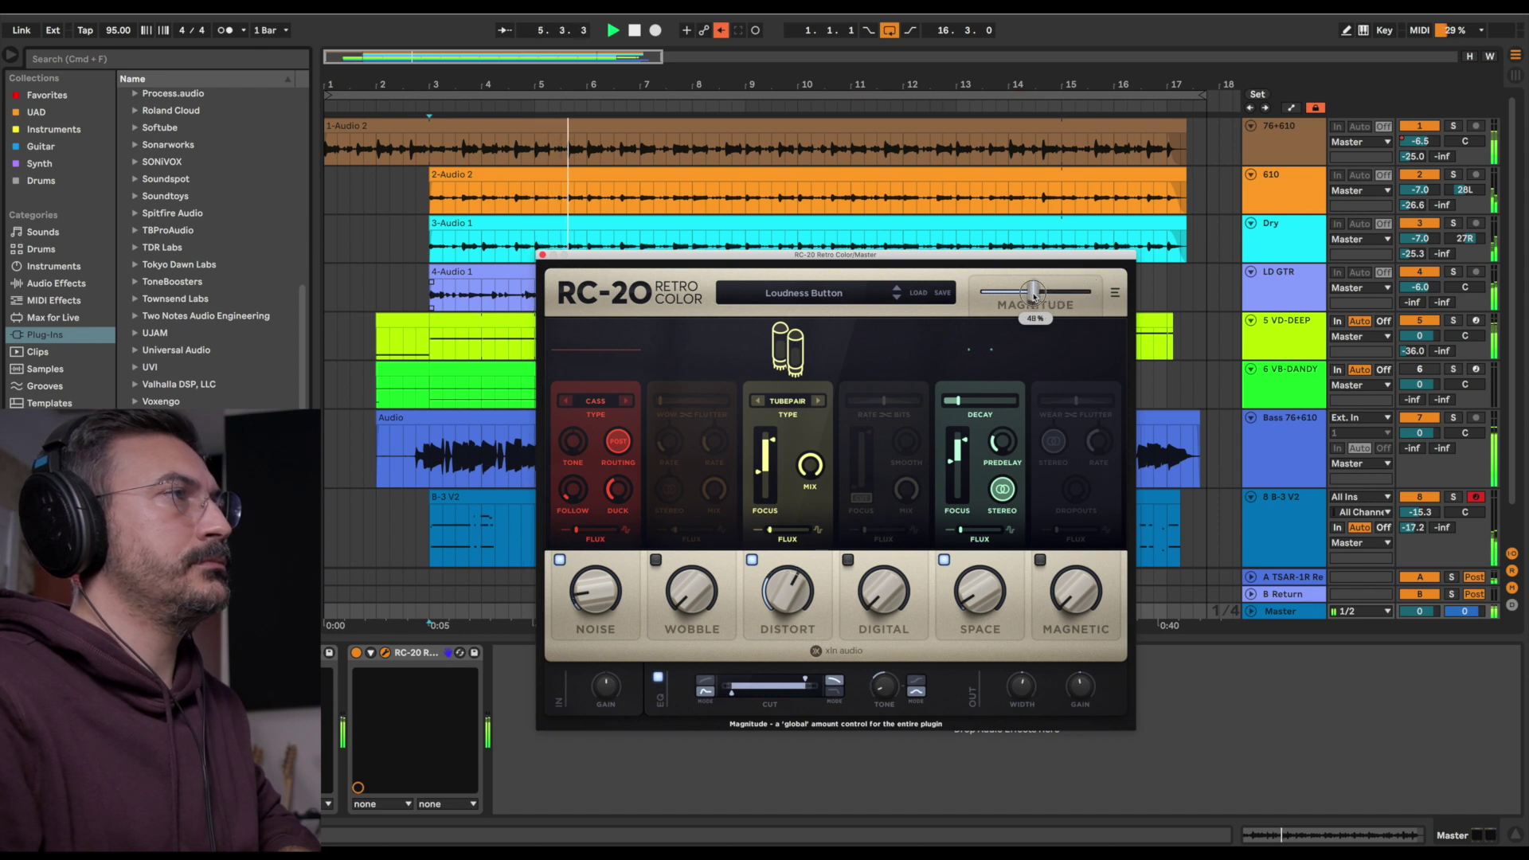
# Load the Magnitude Transition 1 preset and audition it while raising Magnitude to maximum.
pyautogui.click(804, 293)
pyautogui.press('space')
pyautogui.click(776, 462)
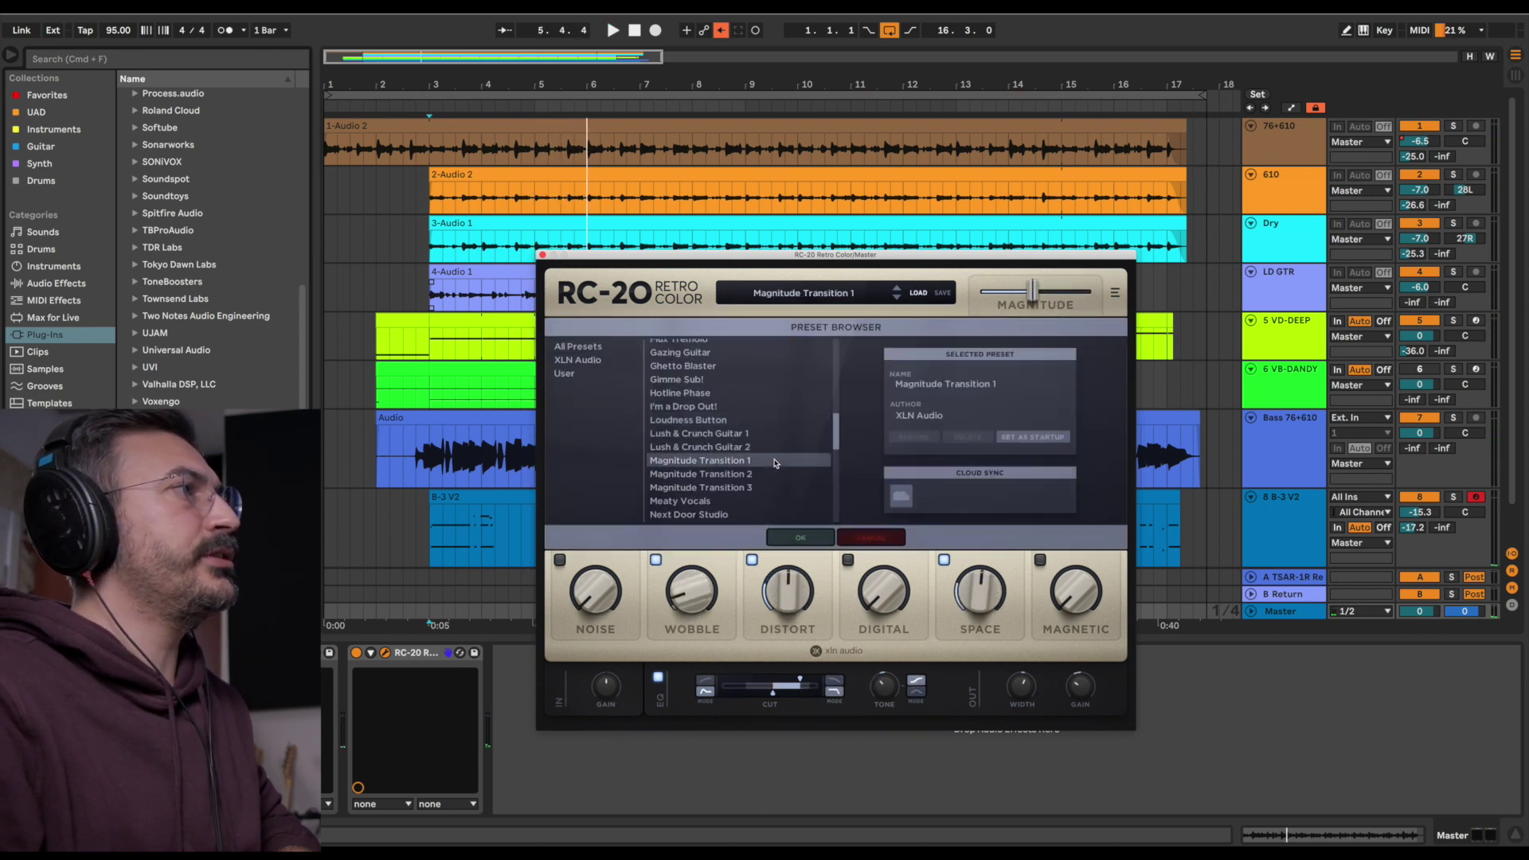
pyautogui.click(799, 536)
pyautogui.press('space')
pyautogui.moveTo(1034, 291); pyautogui.dragTo(1090, 296)
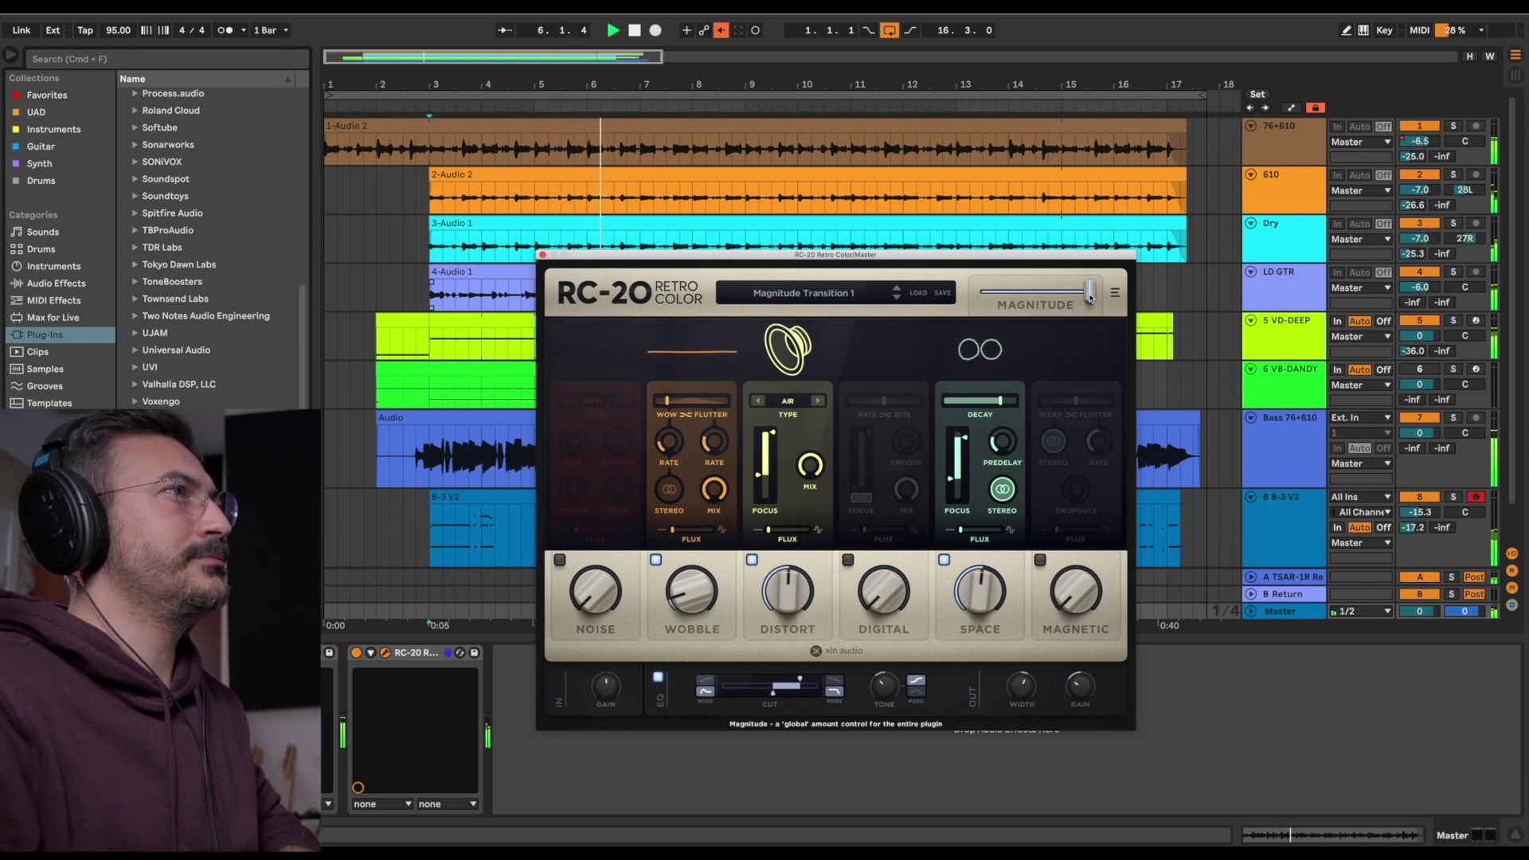
pyautogui.press('space')
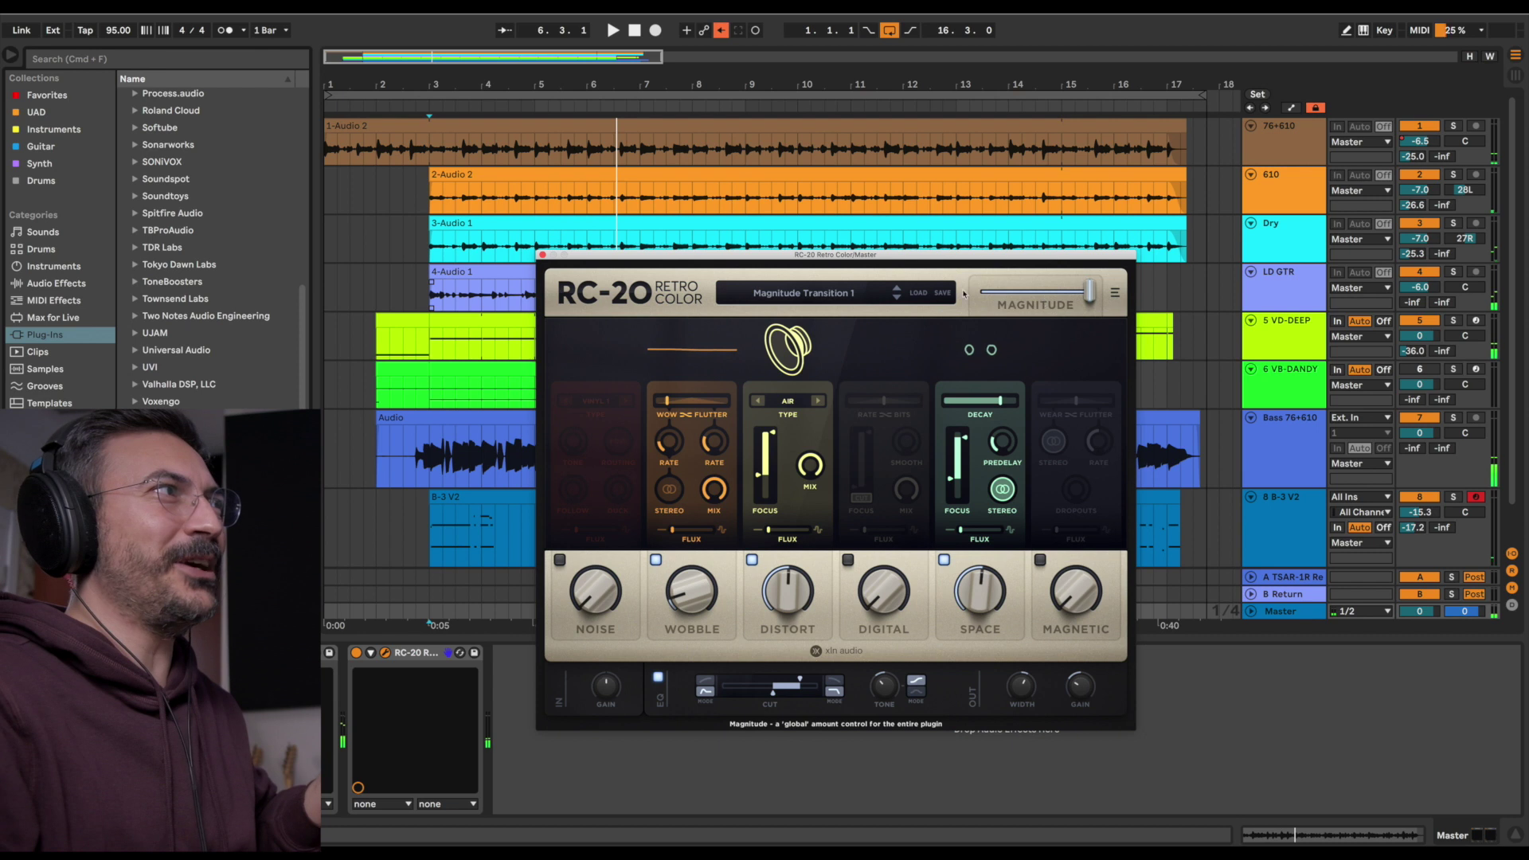
# Load the Sampler 12-bit (Noisy) preset and audition it while sweeping Magnitude up to maximum.
pyautogui.click(821, 301)
pyautogui.scroll(-5, 765, 489)
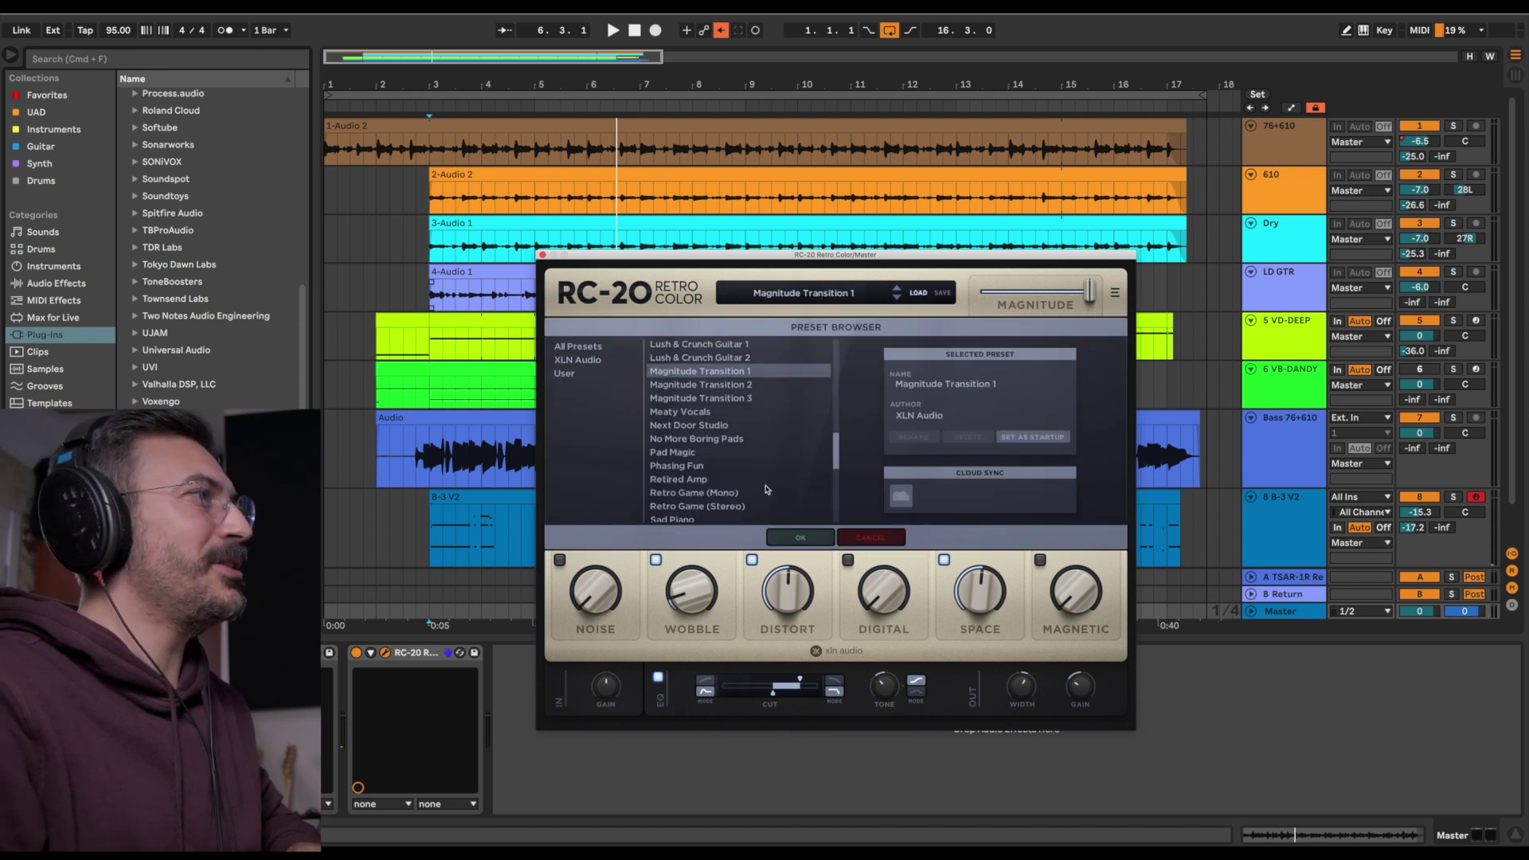
pyautogui.scroll(-3, 773, 470)
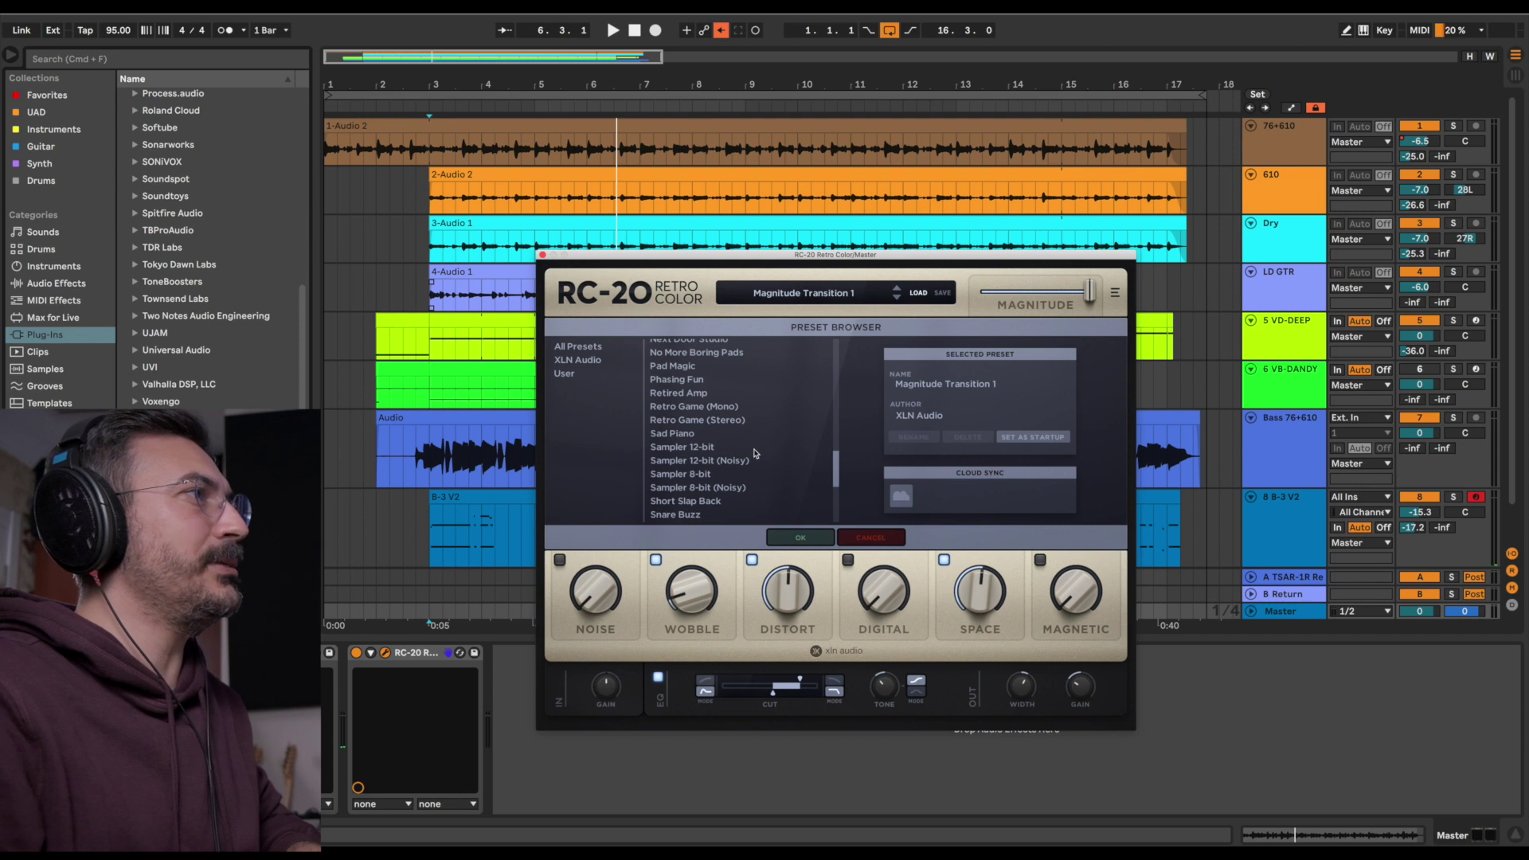
pyautogui.click(754, 450)
pyautogui.click(754, 462)
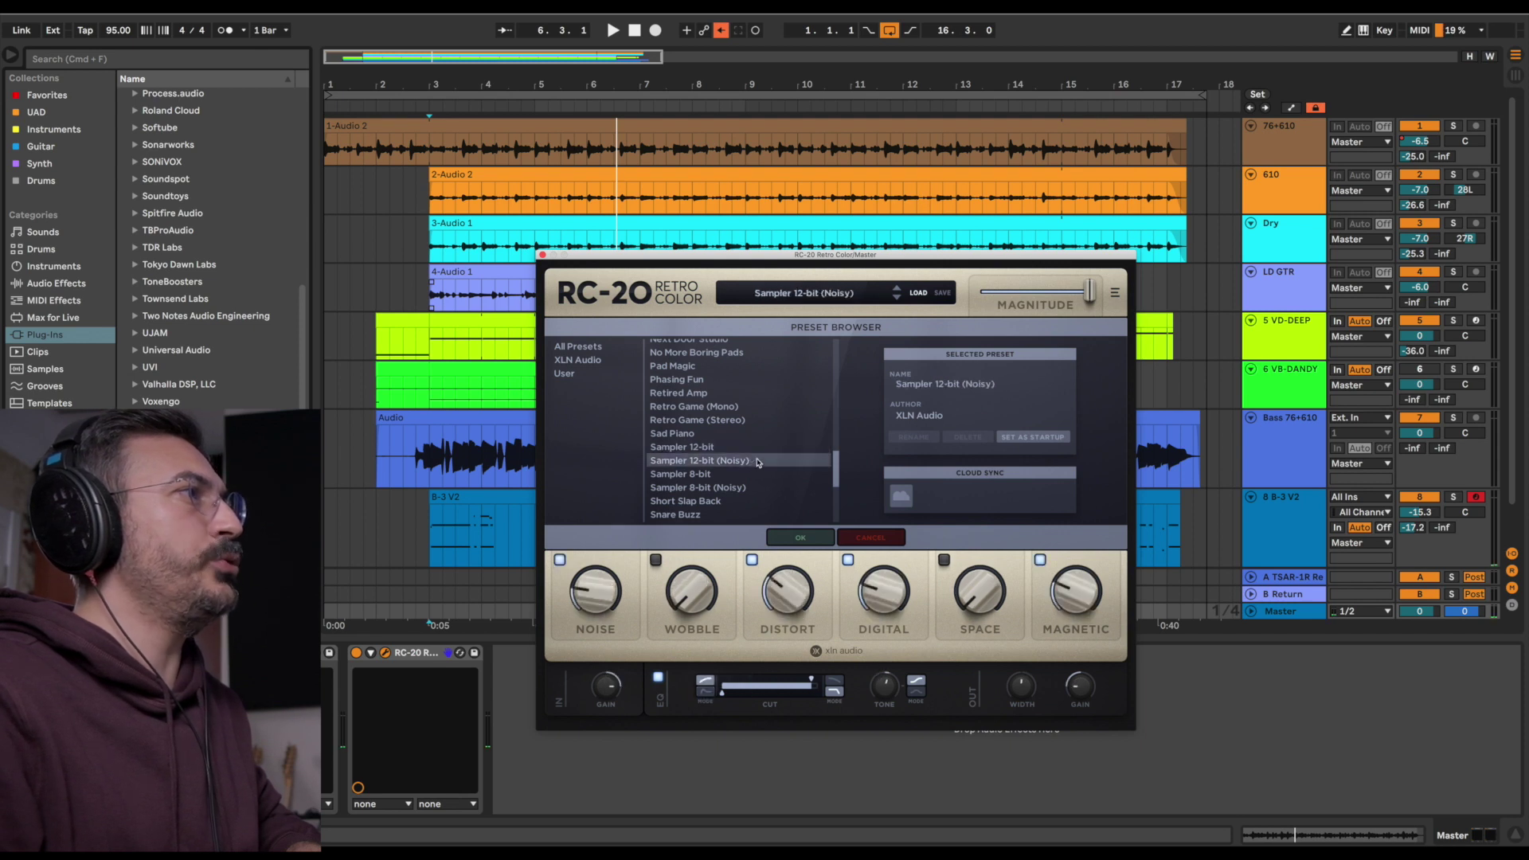
pyautogui.click(801, 539)
pyautogui.press('space')
pyautogui.moveTo(987, 292); pyautogui.dragTo(1091, 297)
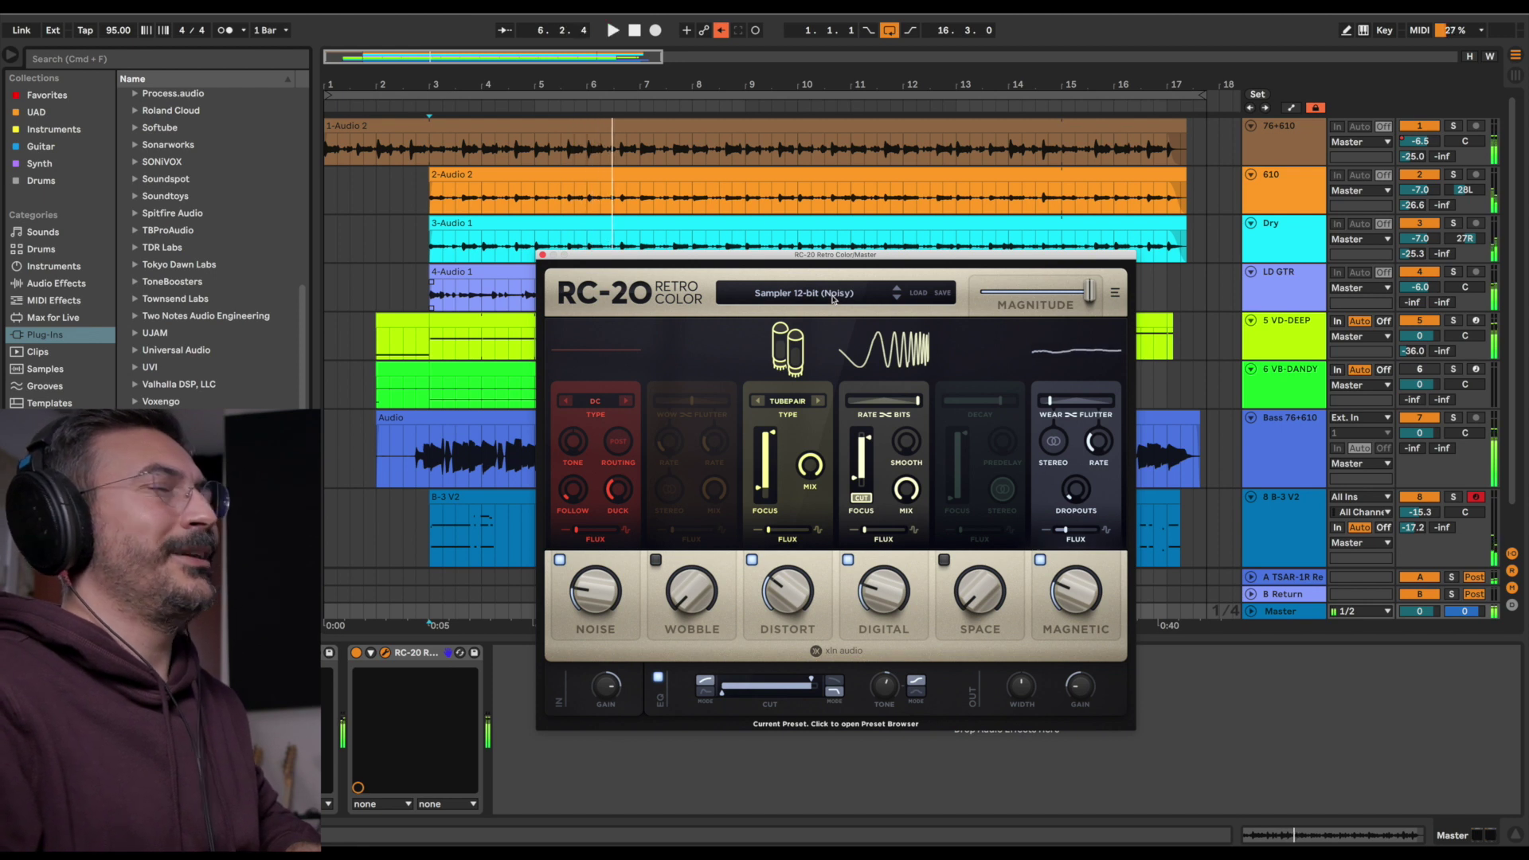
# Load the TFN-MASTER preset and audition it while sweeping Magnitude between minimum and maximum, settling slightly above halfway.
pyautogui.click(834, 296)
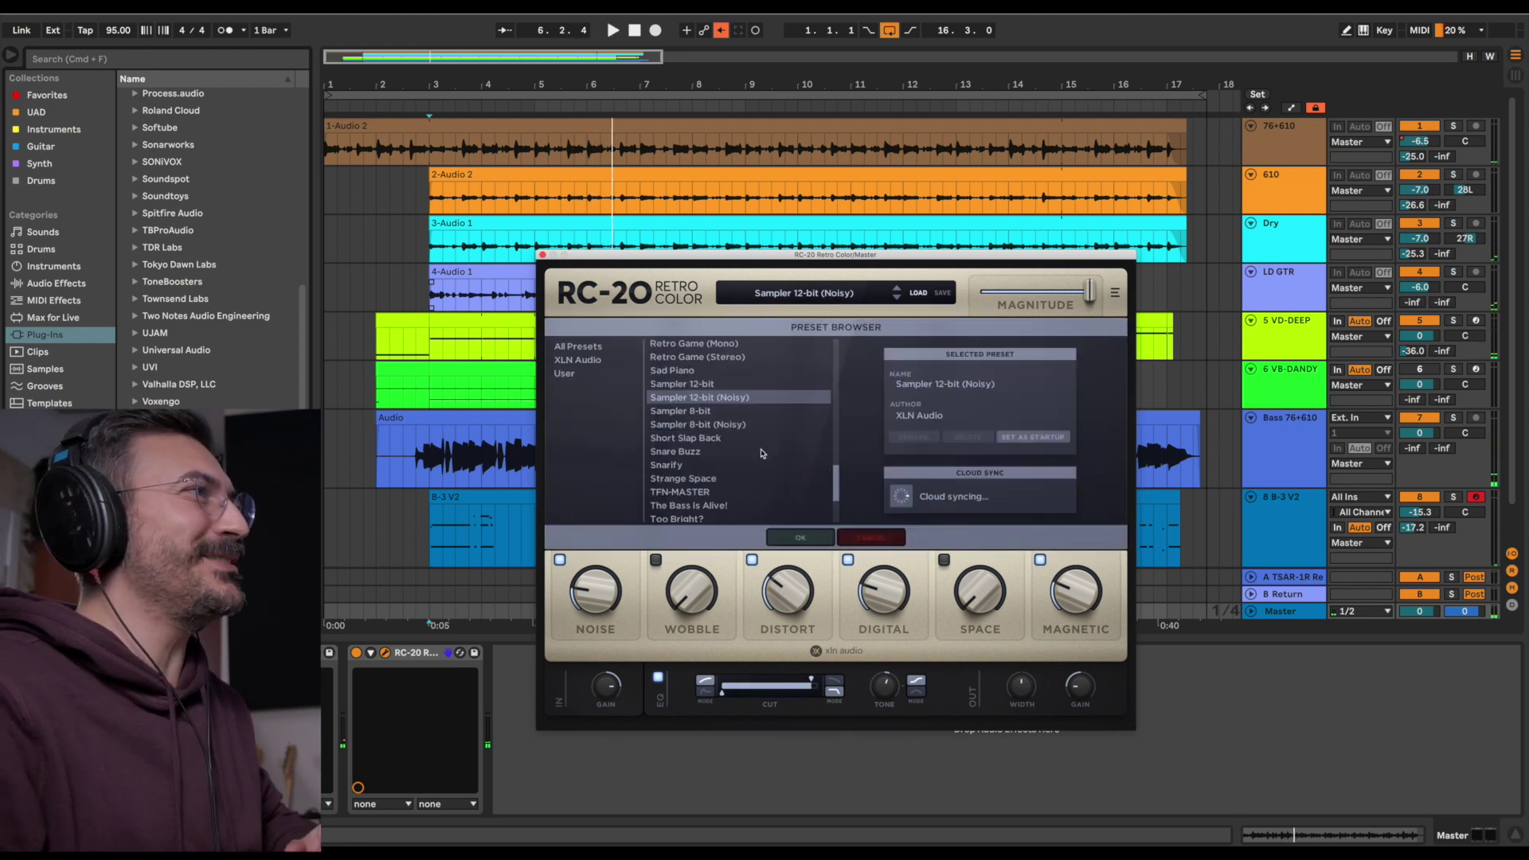
pyautogui.scroll(-3, 762, 453)
pyautogui.click(739, 450)
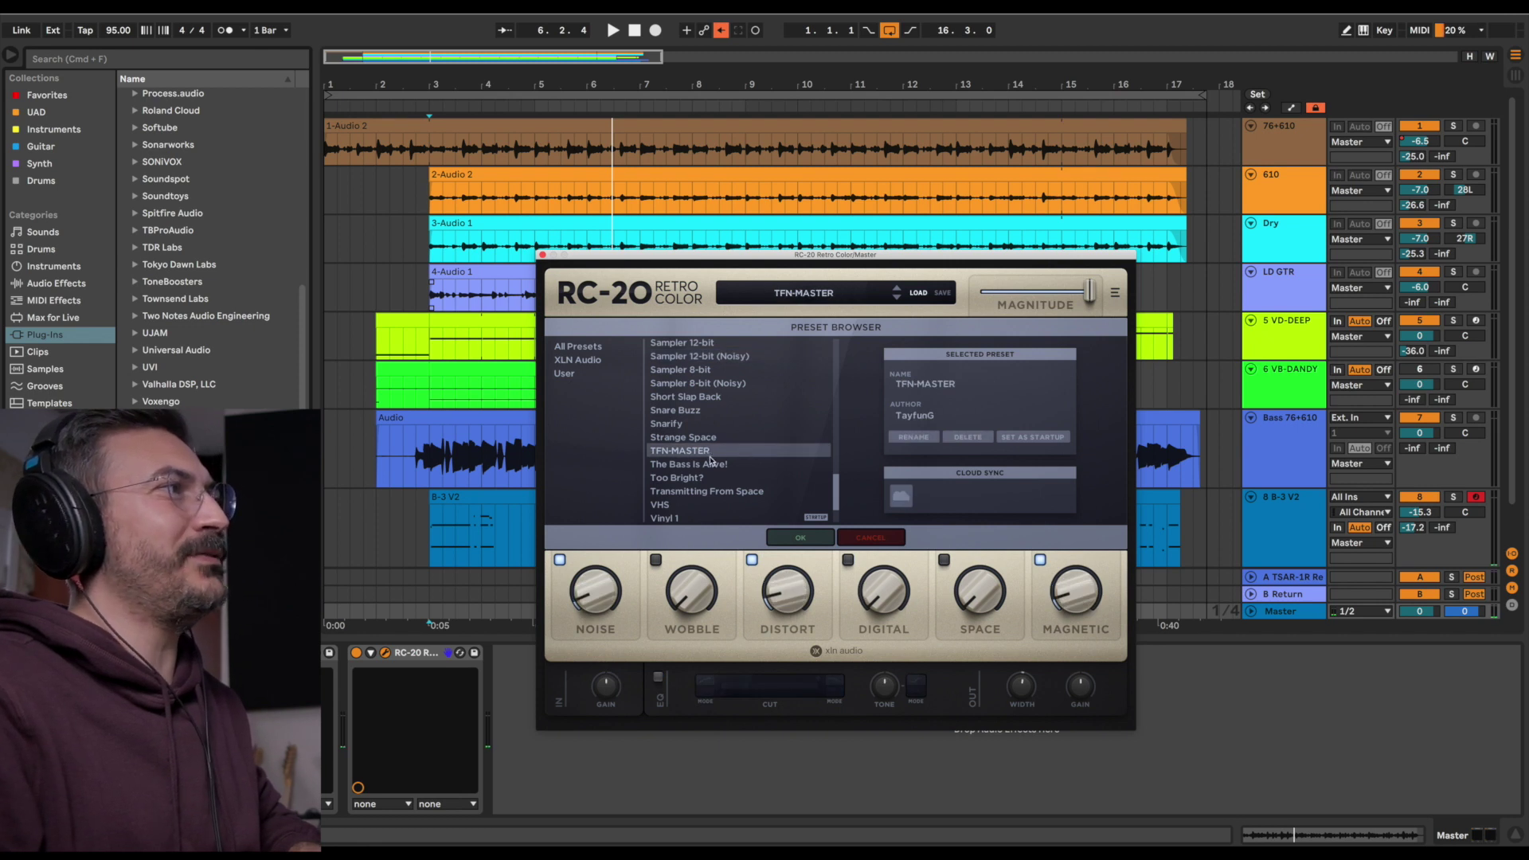
pyautogui.click(809, 543)
pyautogui.press('space')
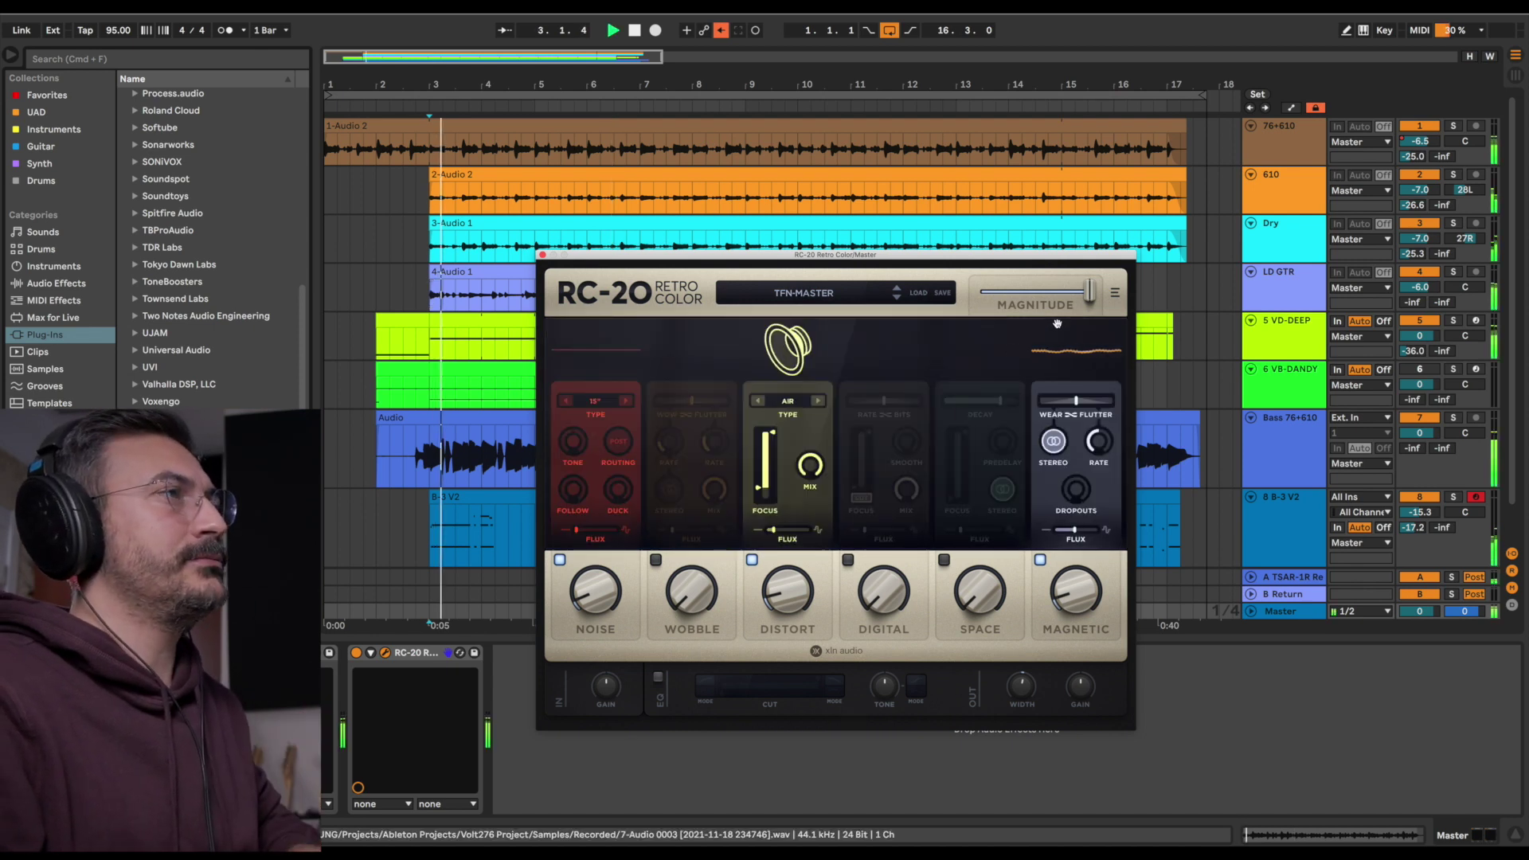
pyautogui.moveTo(1089, 297); pyautogui.dragTo(981, 297)
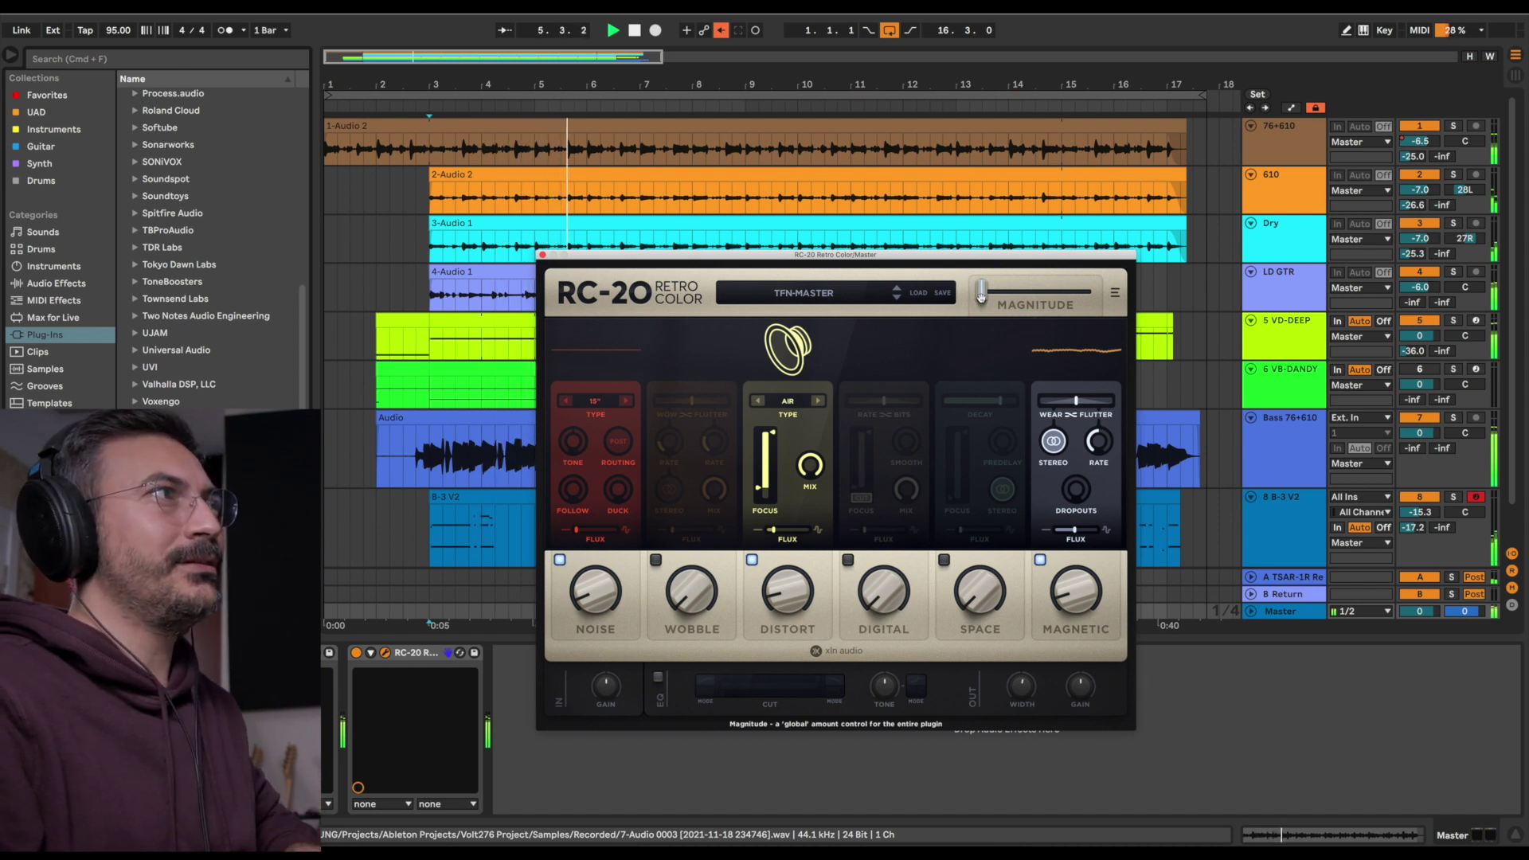
pyautogui.moveTo(980, 296); pyautogui.dragTo(1094, 291)
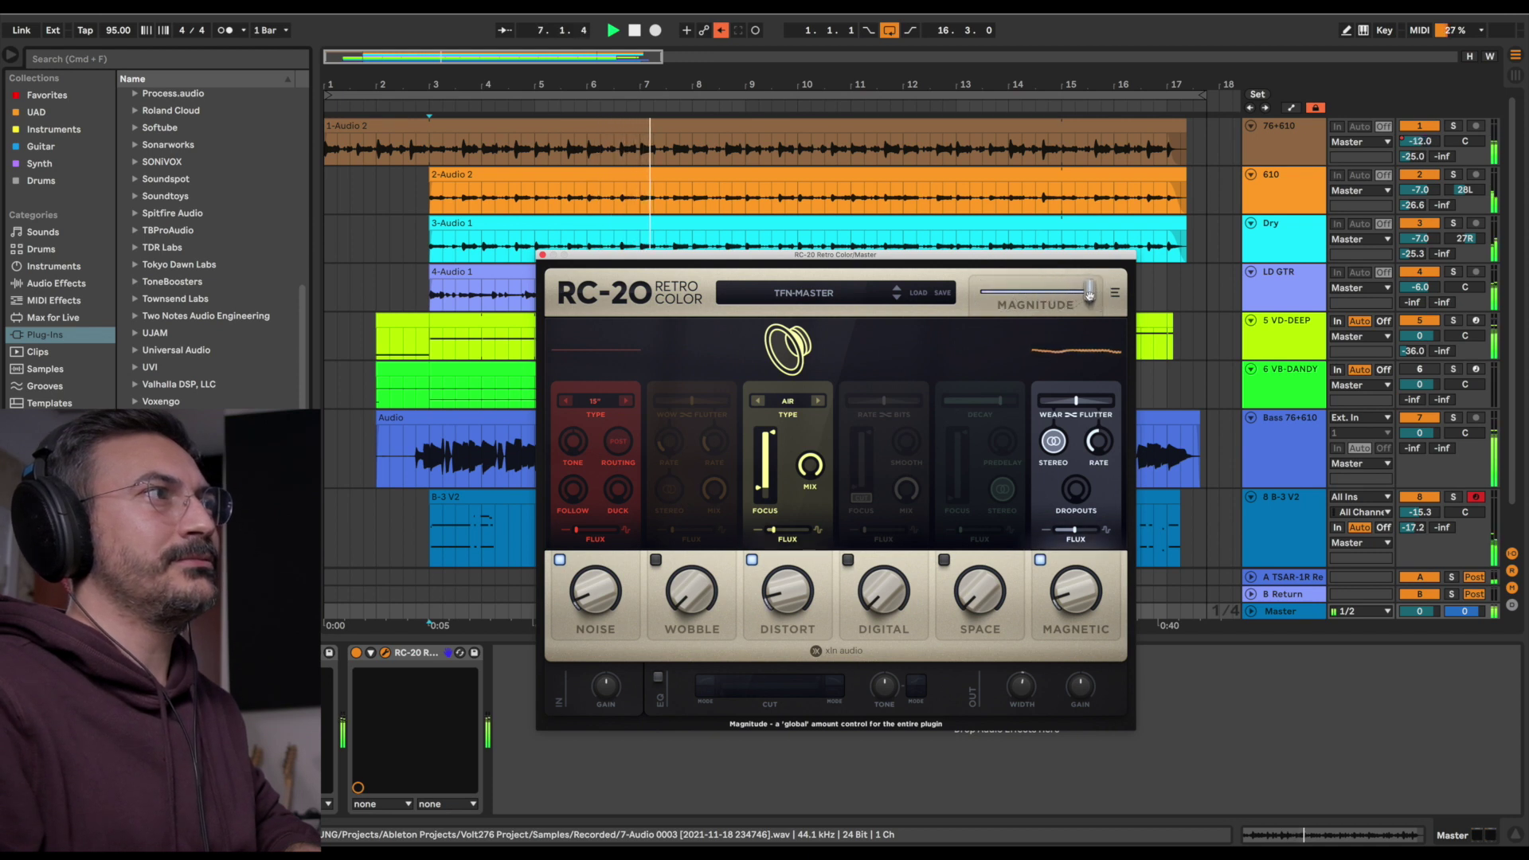
pyautogui.moveTo(1089, 293); pyautogui.dragTo(1039, 291)
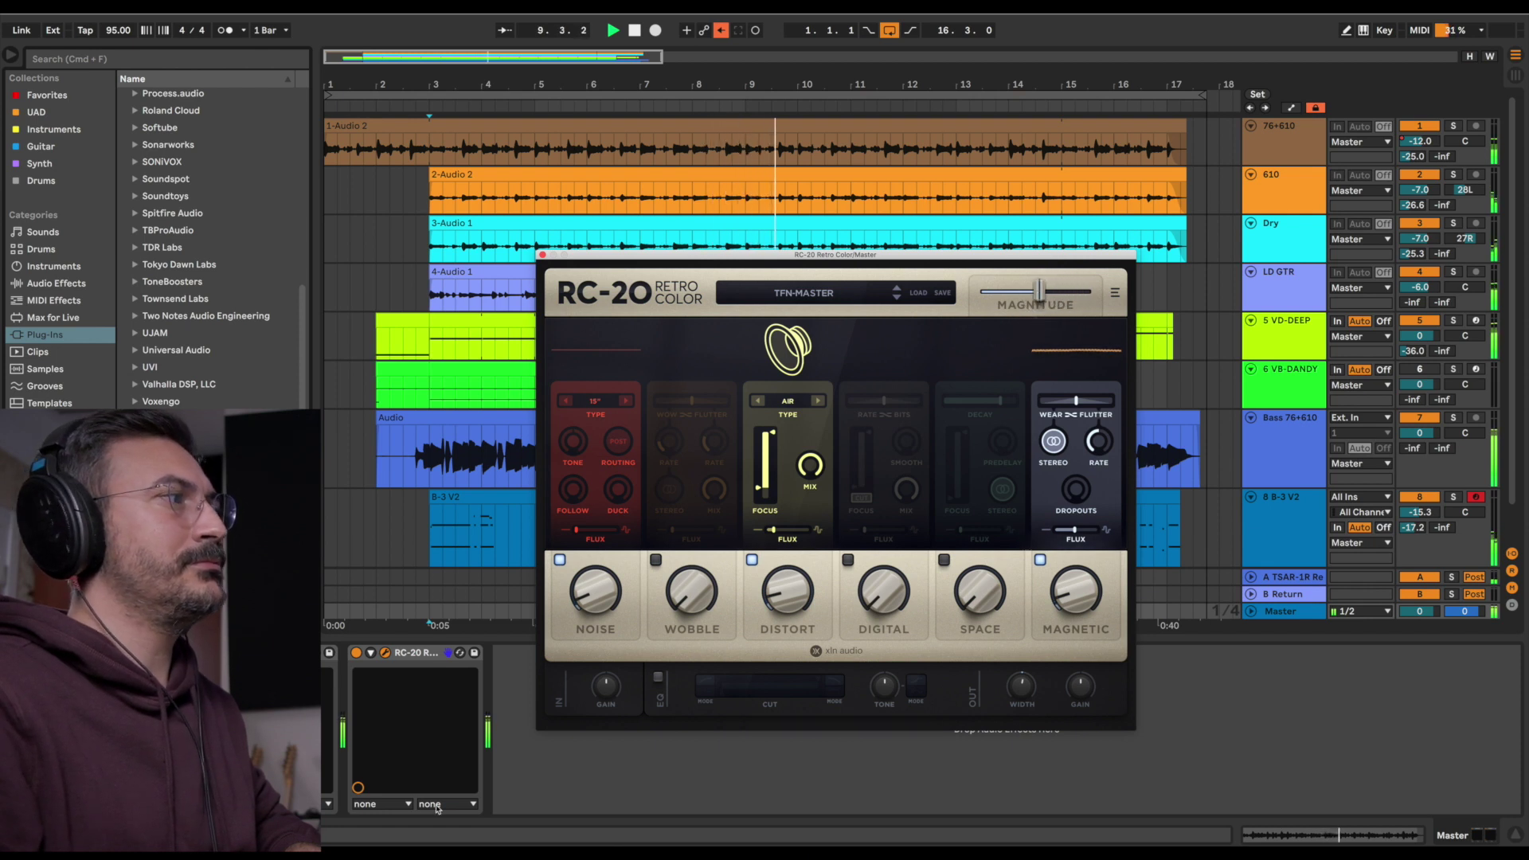
# Compare the mix with RC-20 bypassed and re-enabled on the Master track, and stop playback.
pyautogui.click(356, 653)
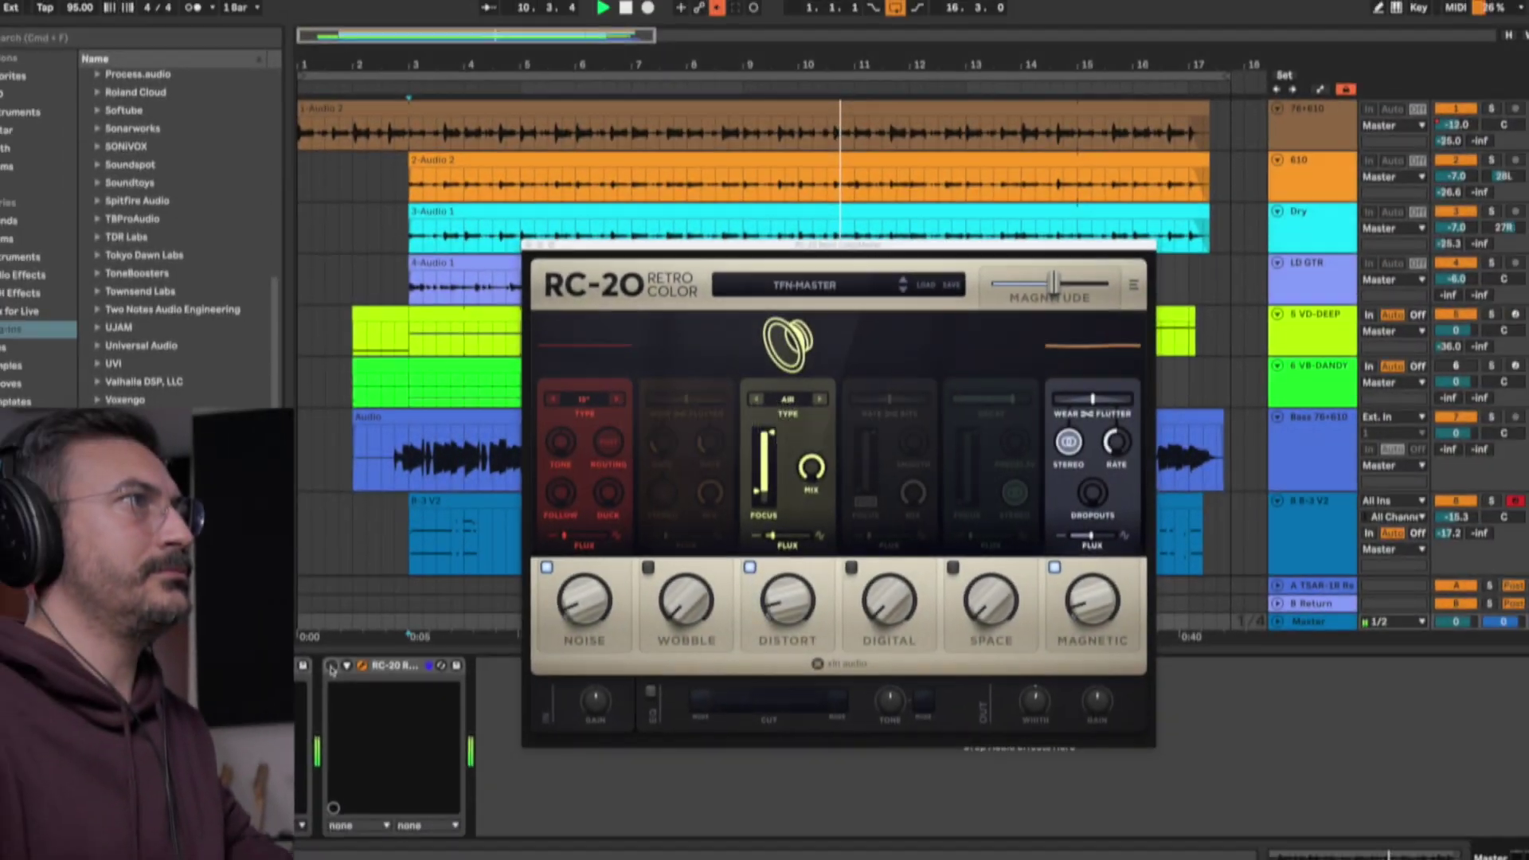
pyautogui.click(278, 711)
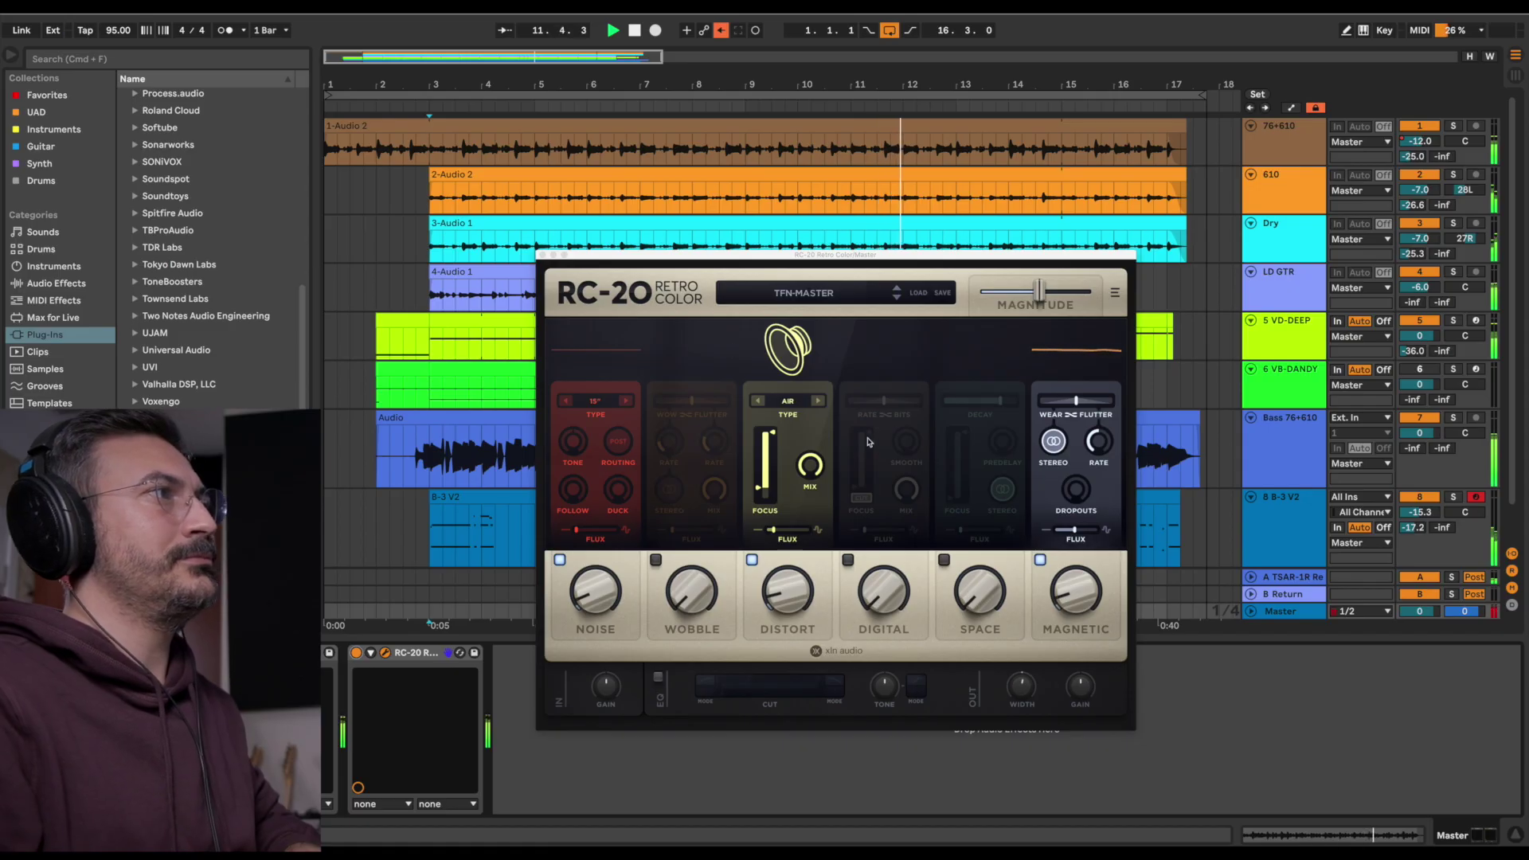
pyautogui.press('space')
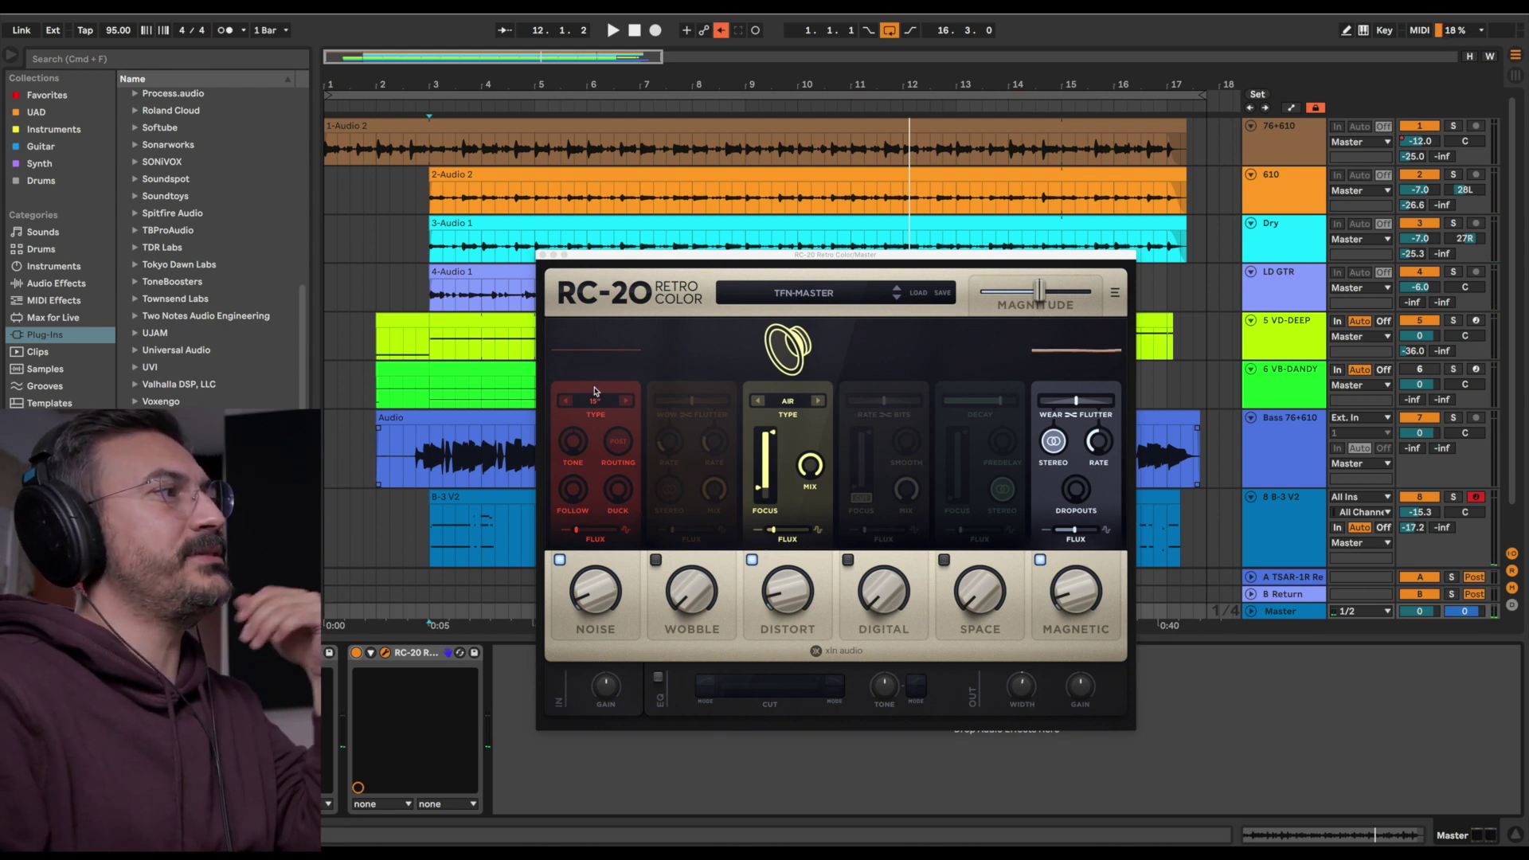
pyautogui.click(593, 596)
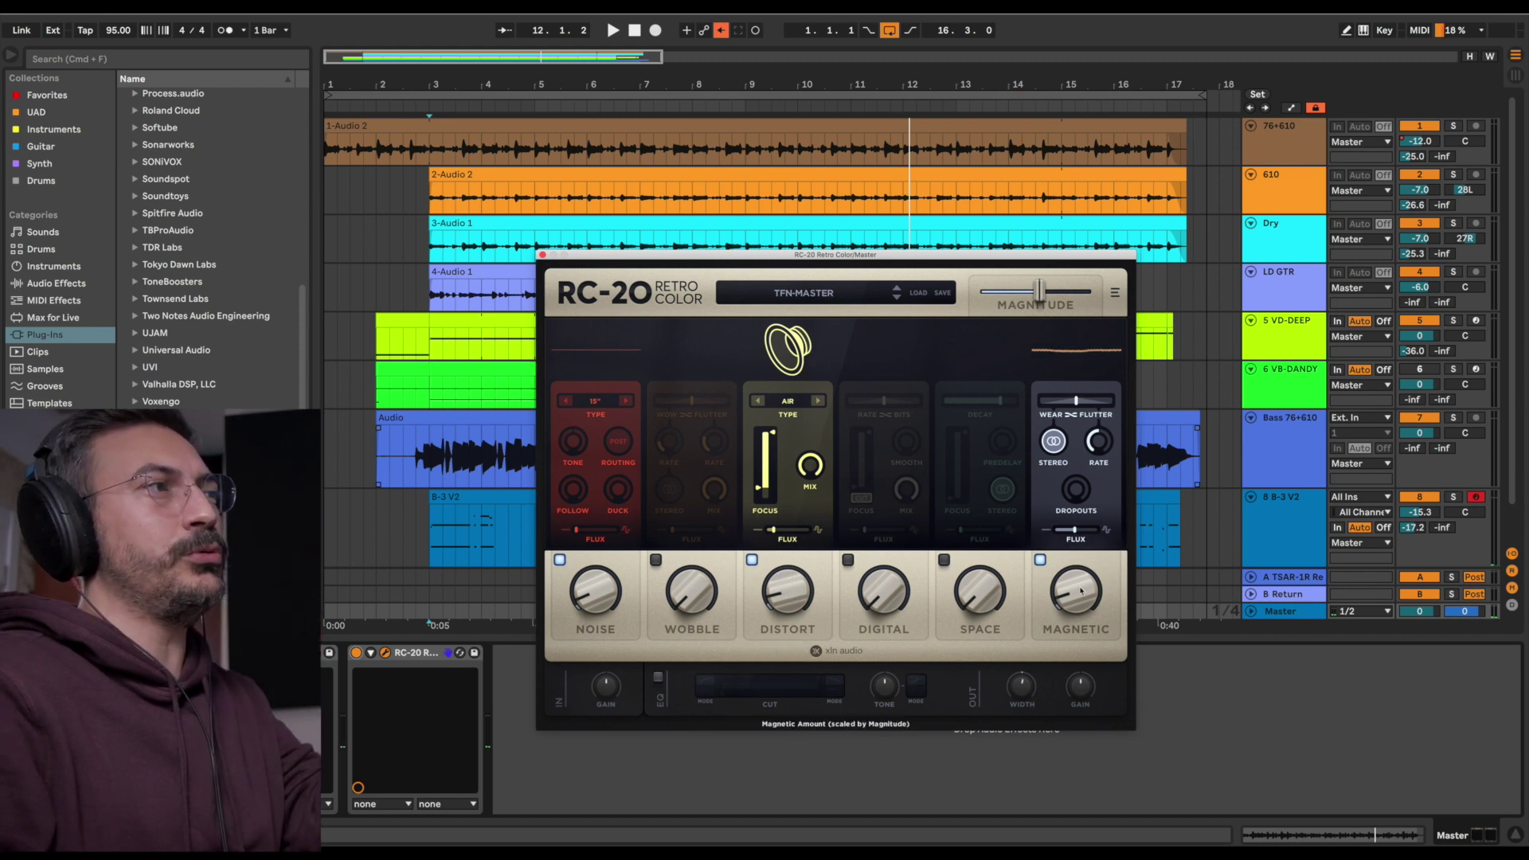
pyautogui.scroll(1, 1080, 590)
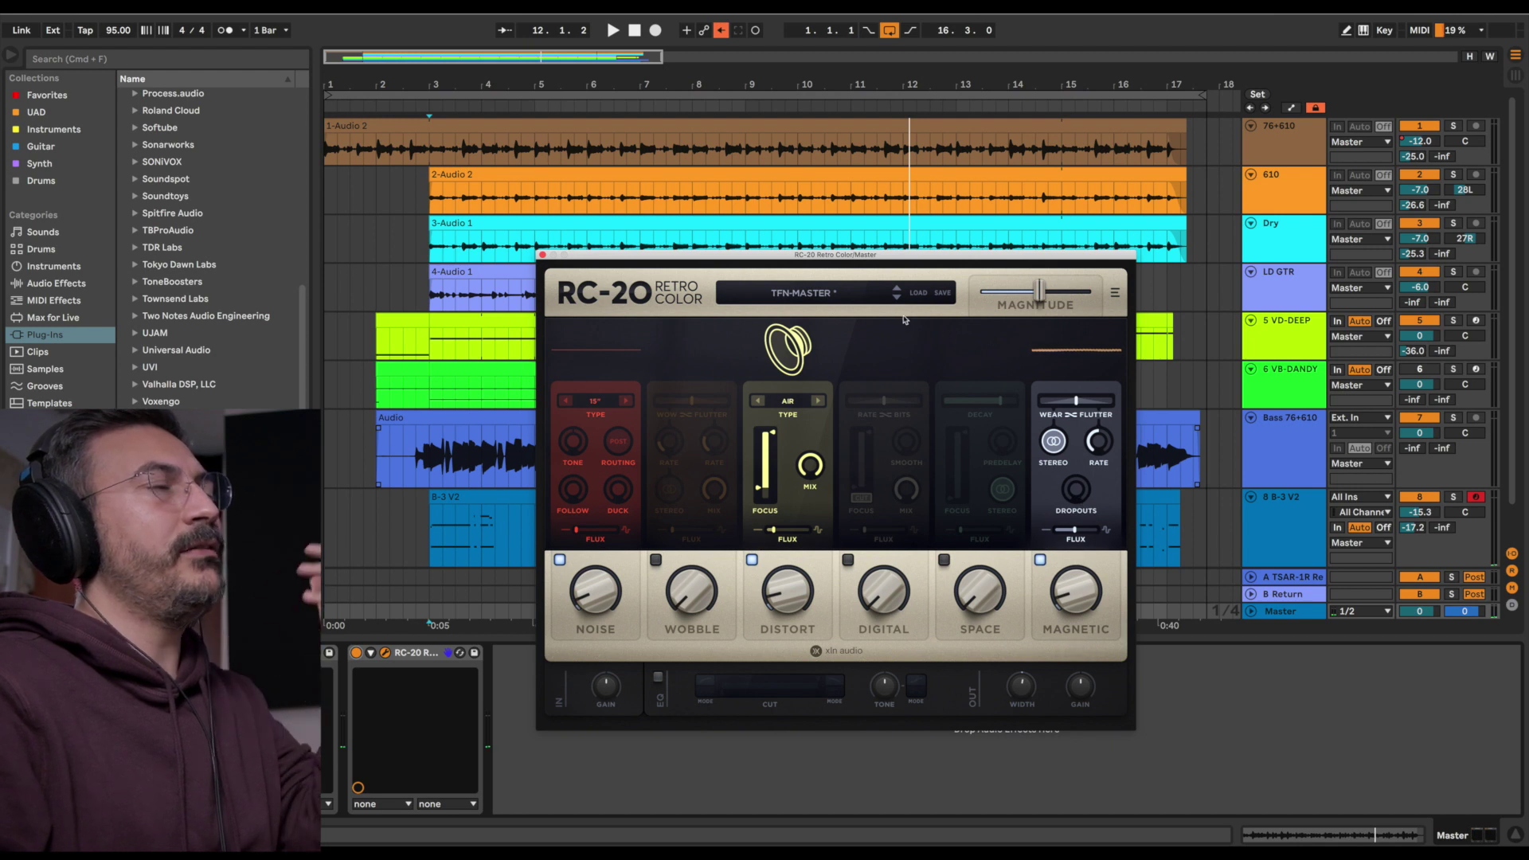
# Load and audition the VHS preset with Magnitude lowered to minimum, and close the RC-20 window after stopping playback.
pyautogui.click(741, 294)
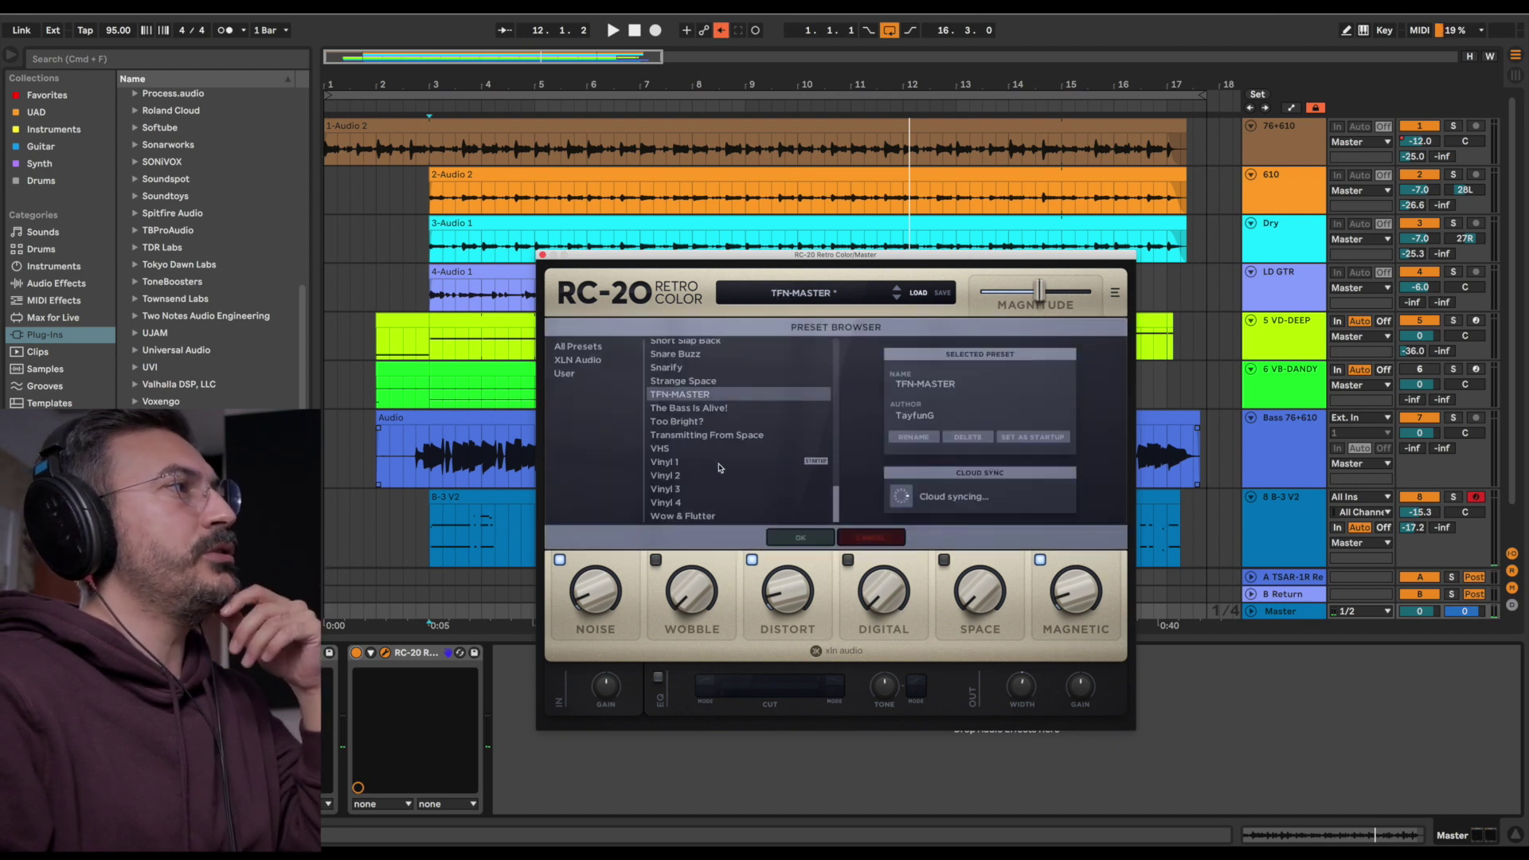
pyautogui.click(698, 449)
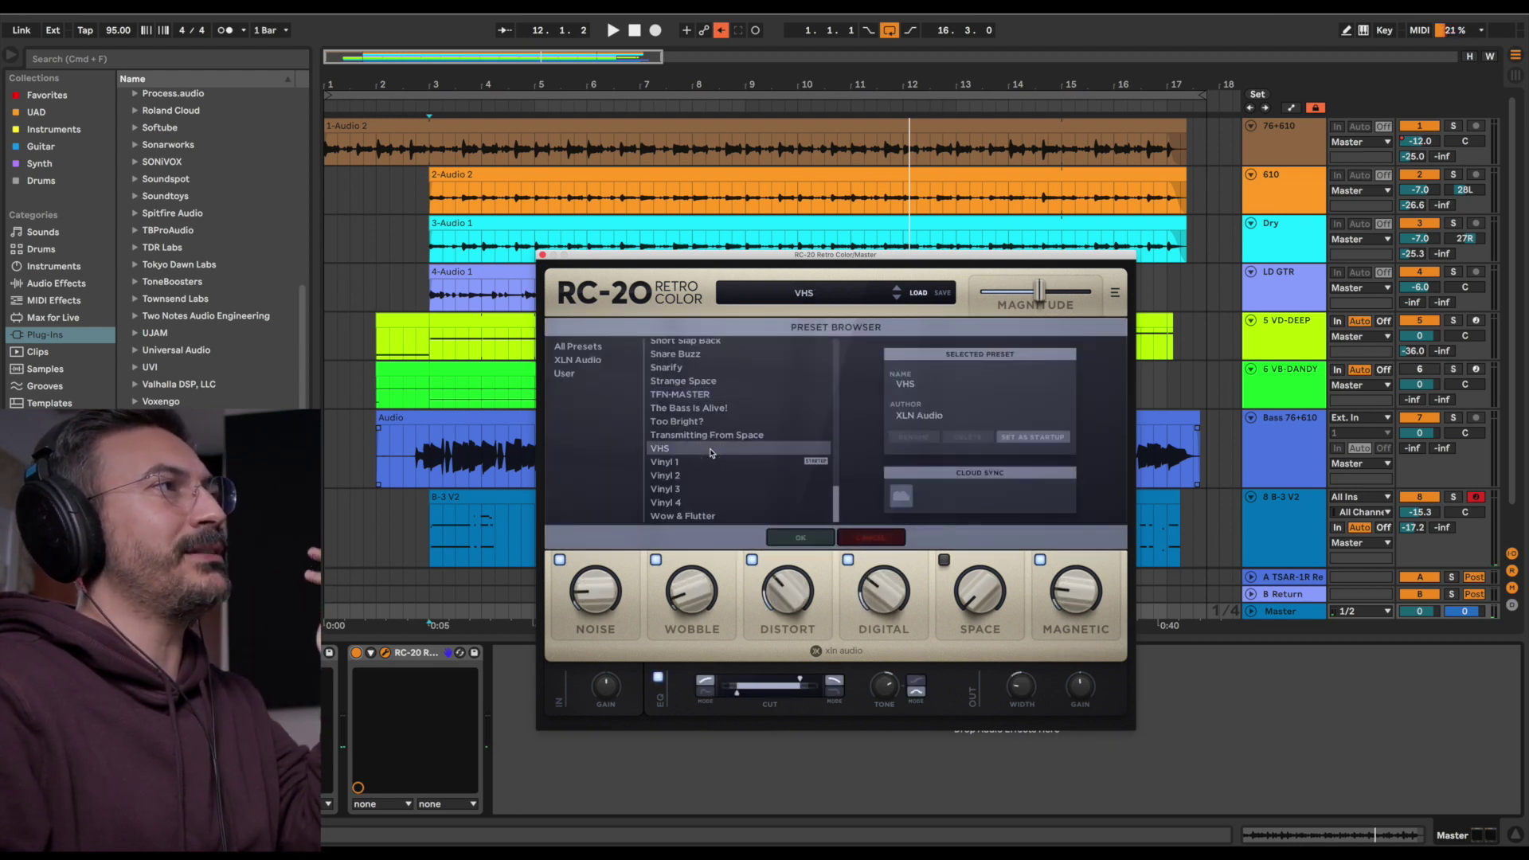
pyautogui.click(801, 537)
pyautogui.moveTo(1037, 292); pyautogui.dragTo(974, 291)
pyautogui.press('space')
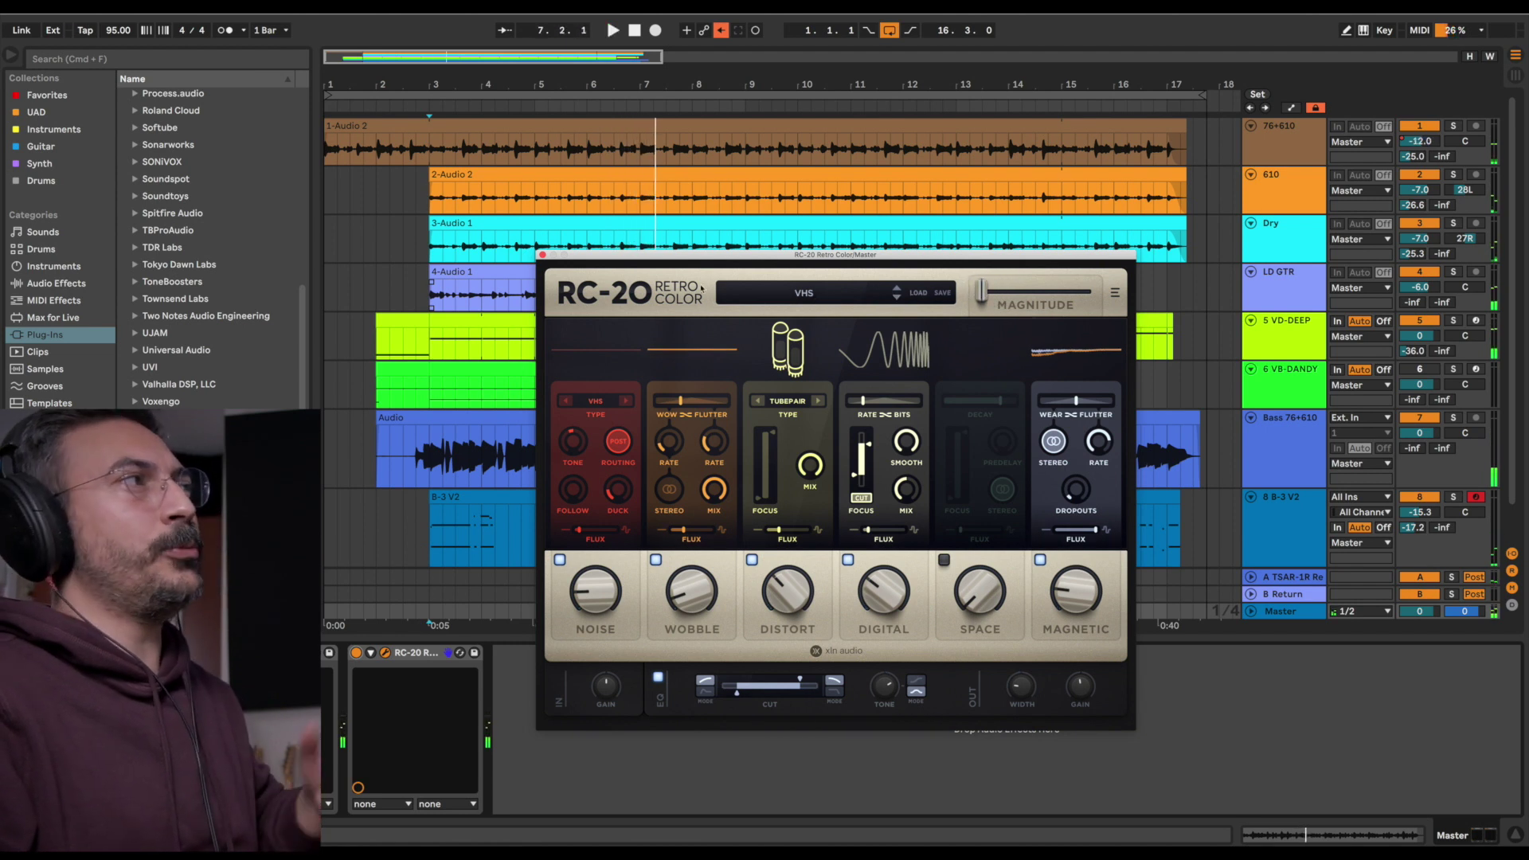
pyautogui.click(542, 255)
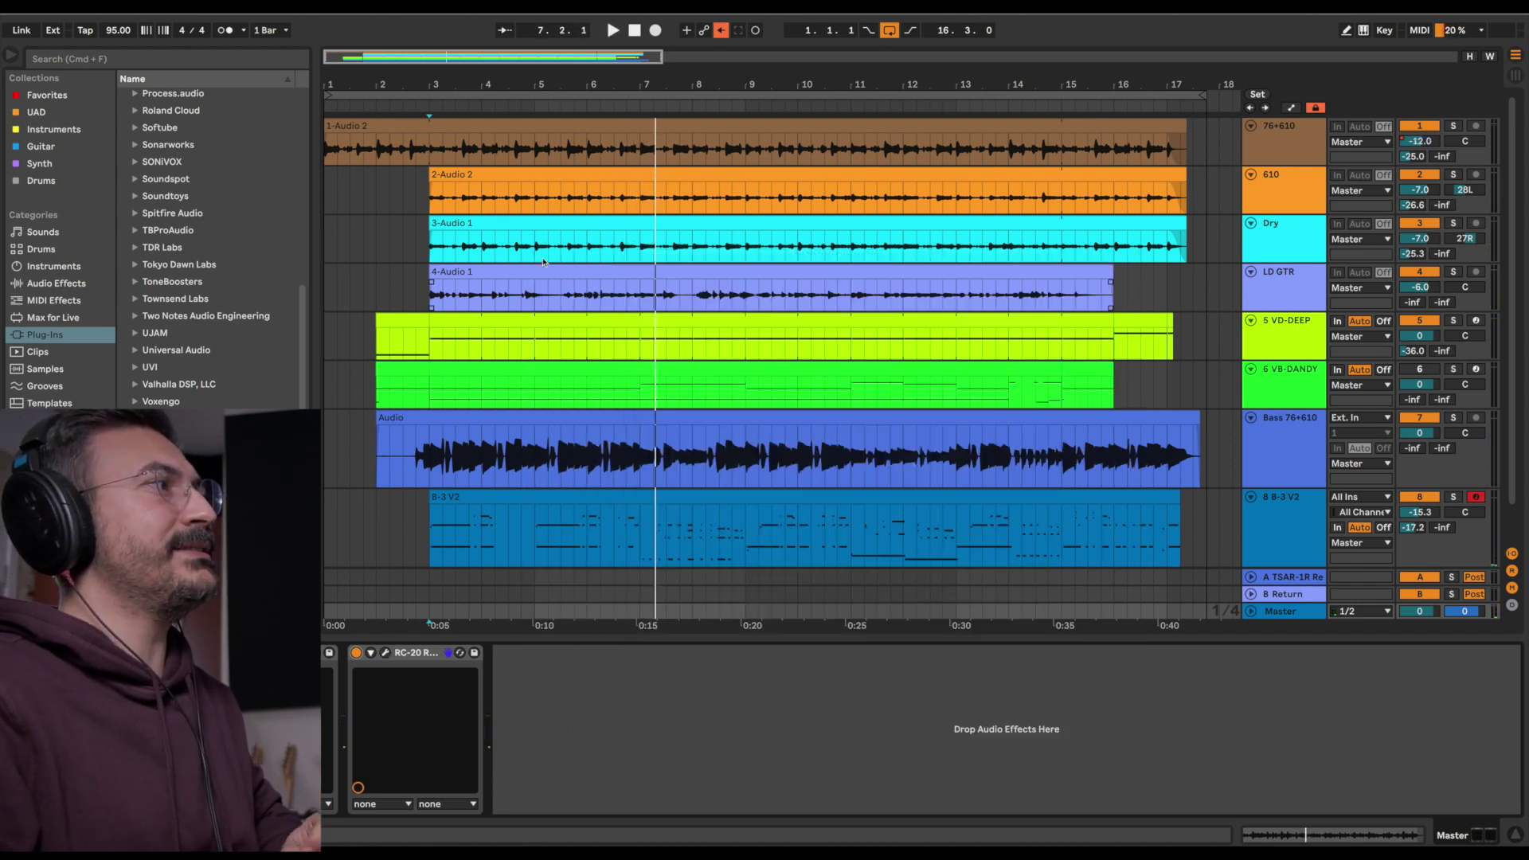
# Draw Magnitude automation on the Master track, holding maximum until bar 3 and ramping down to minimum at bar 4.
pyautogui.scroll(-1, 955, 478)
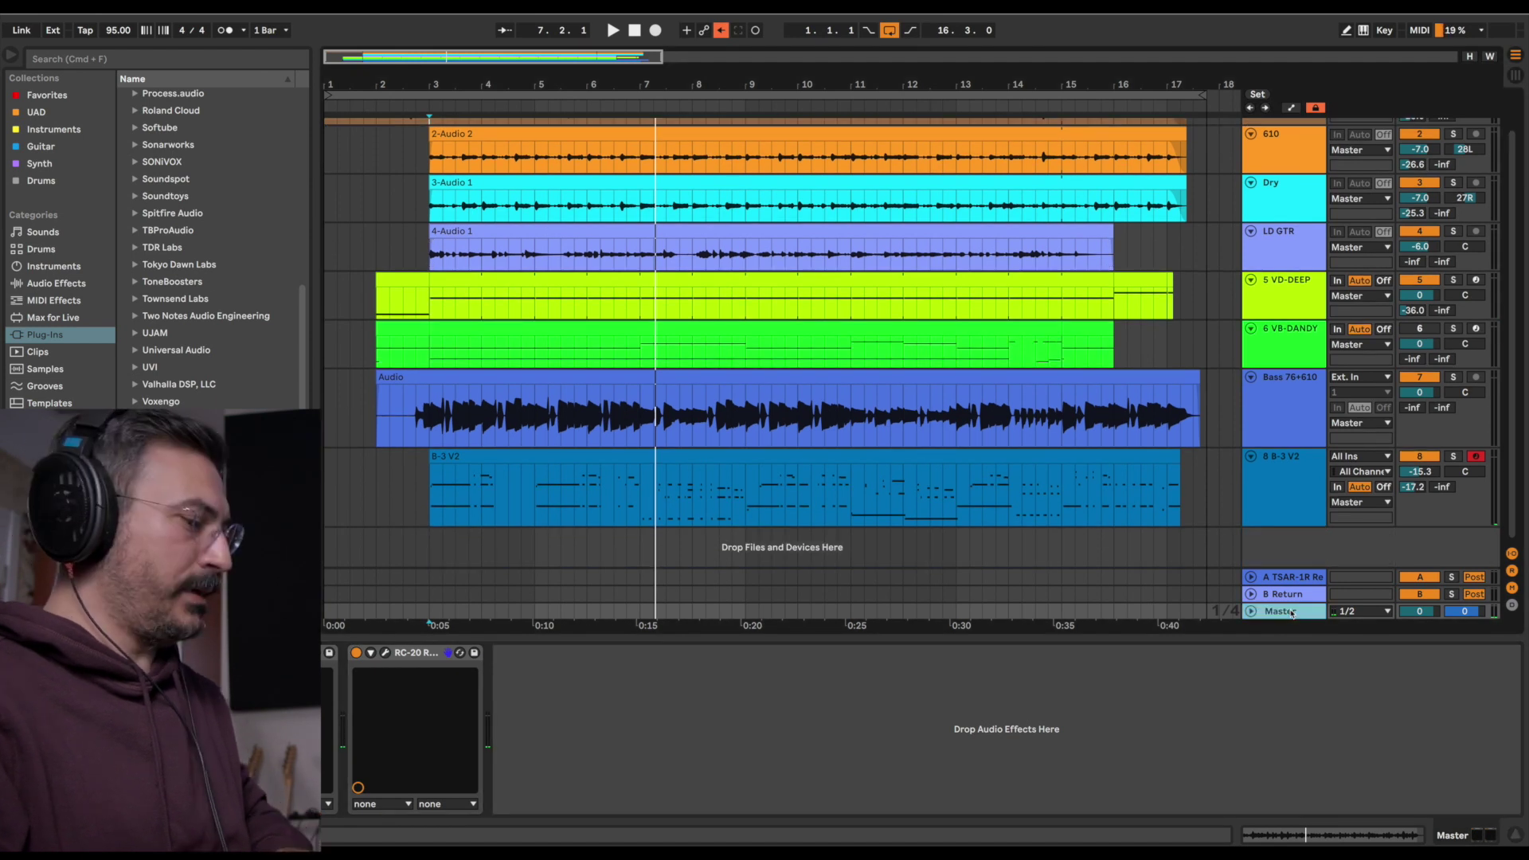
pyautogui.press('a')
pyautogui.click(386, 652)
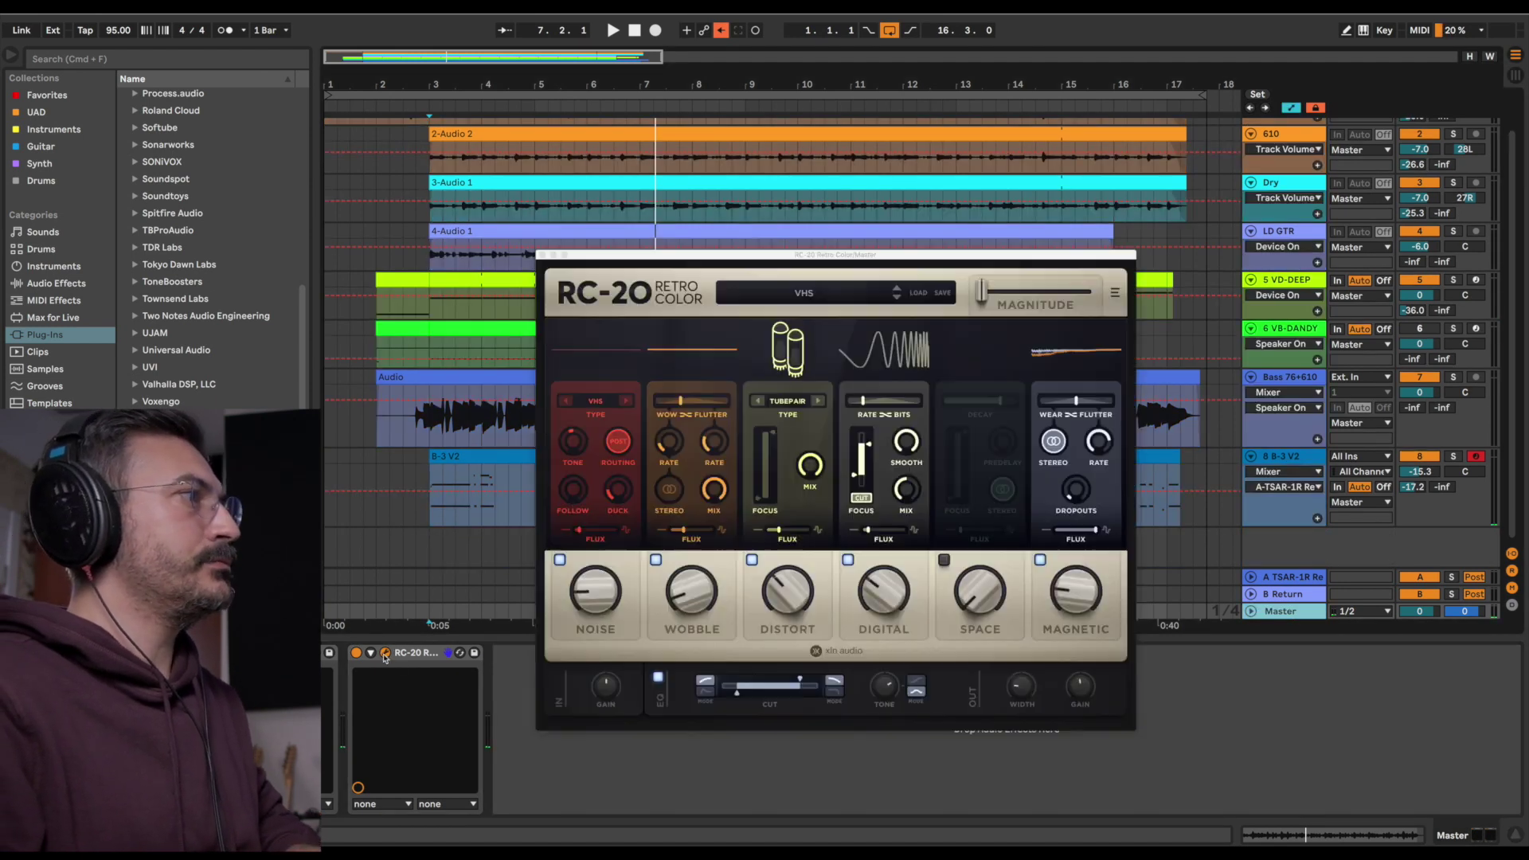
pyautogui.click(542, 255)
pyautogui.click(1251, 610)
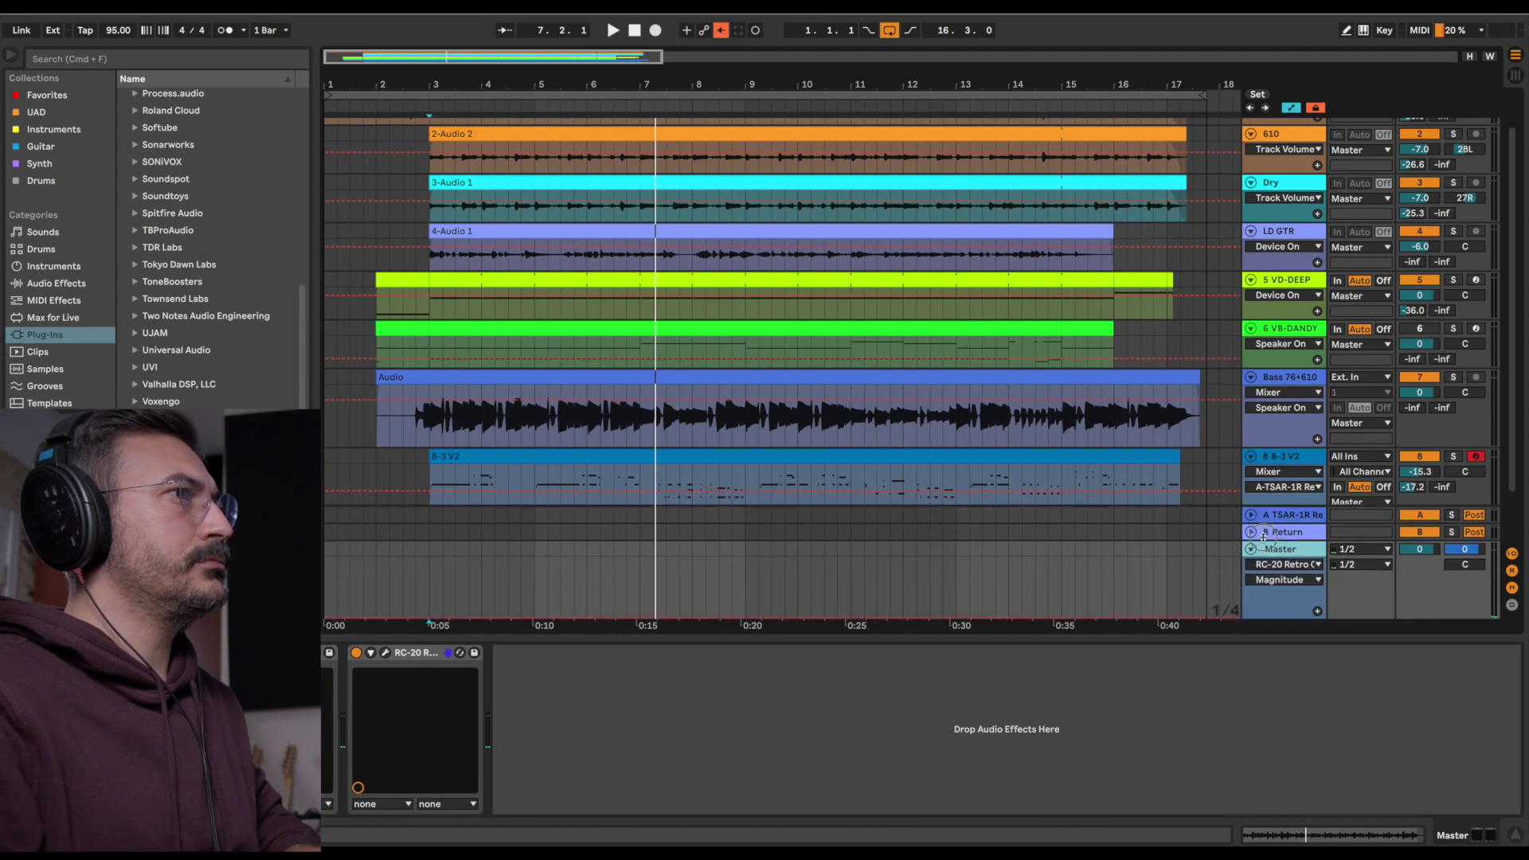
pyautogui.moveTo(472, 615); pyautogui.dragTo(447, 575)
pyautogui.click(425, 604)
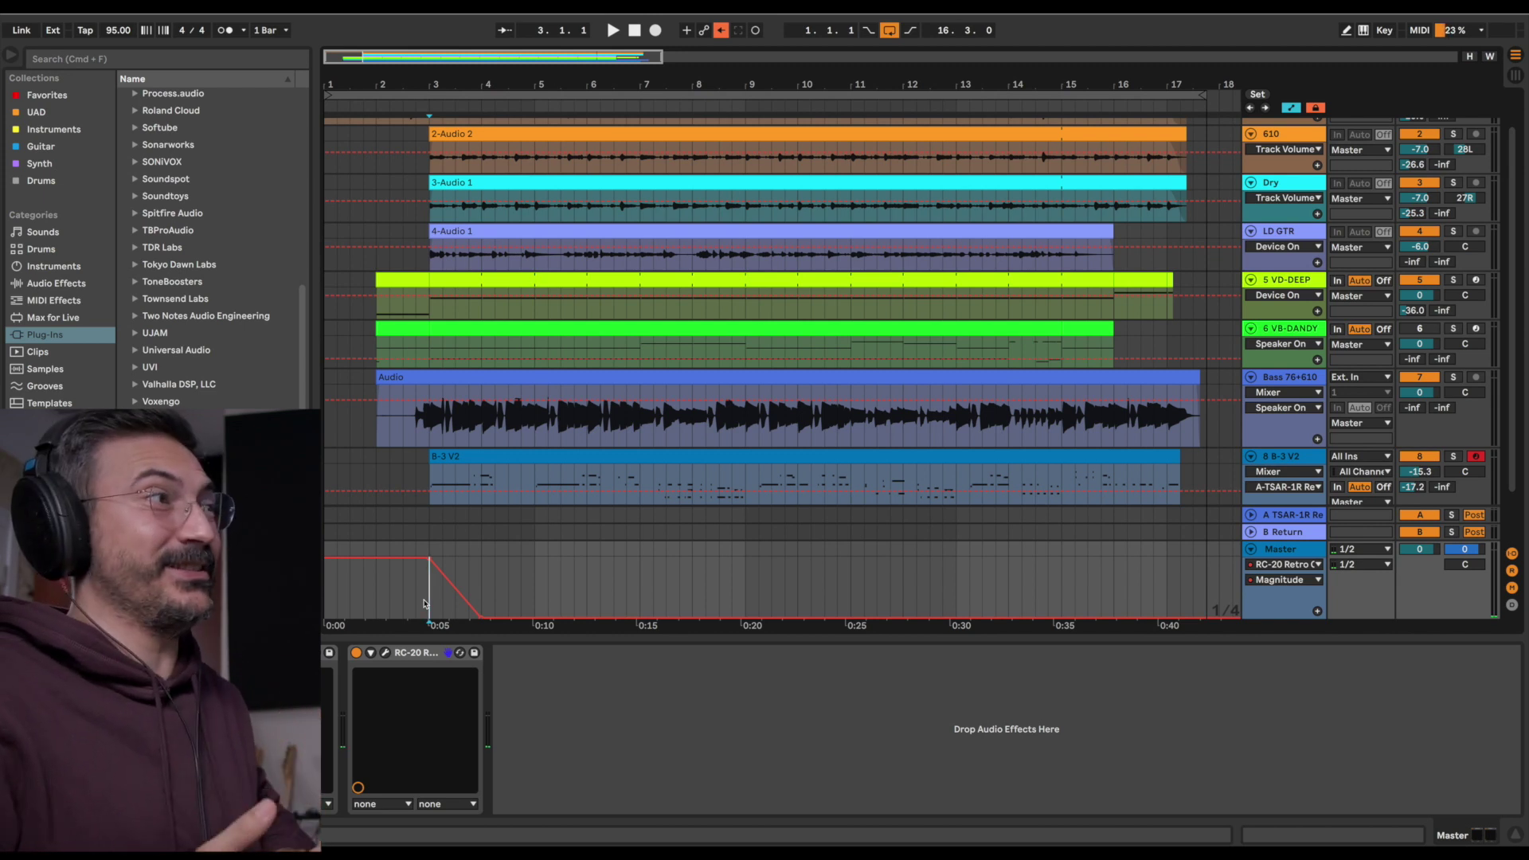
# Load the Vinyl 1 preset in RC-20 on the Master track and audition it from bar 3.
pyautogui.click(386, 652)
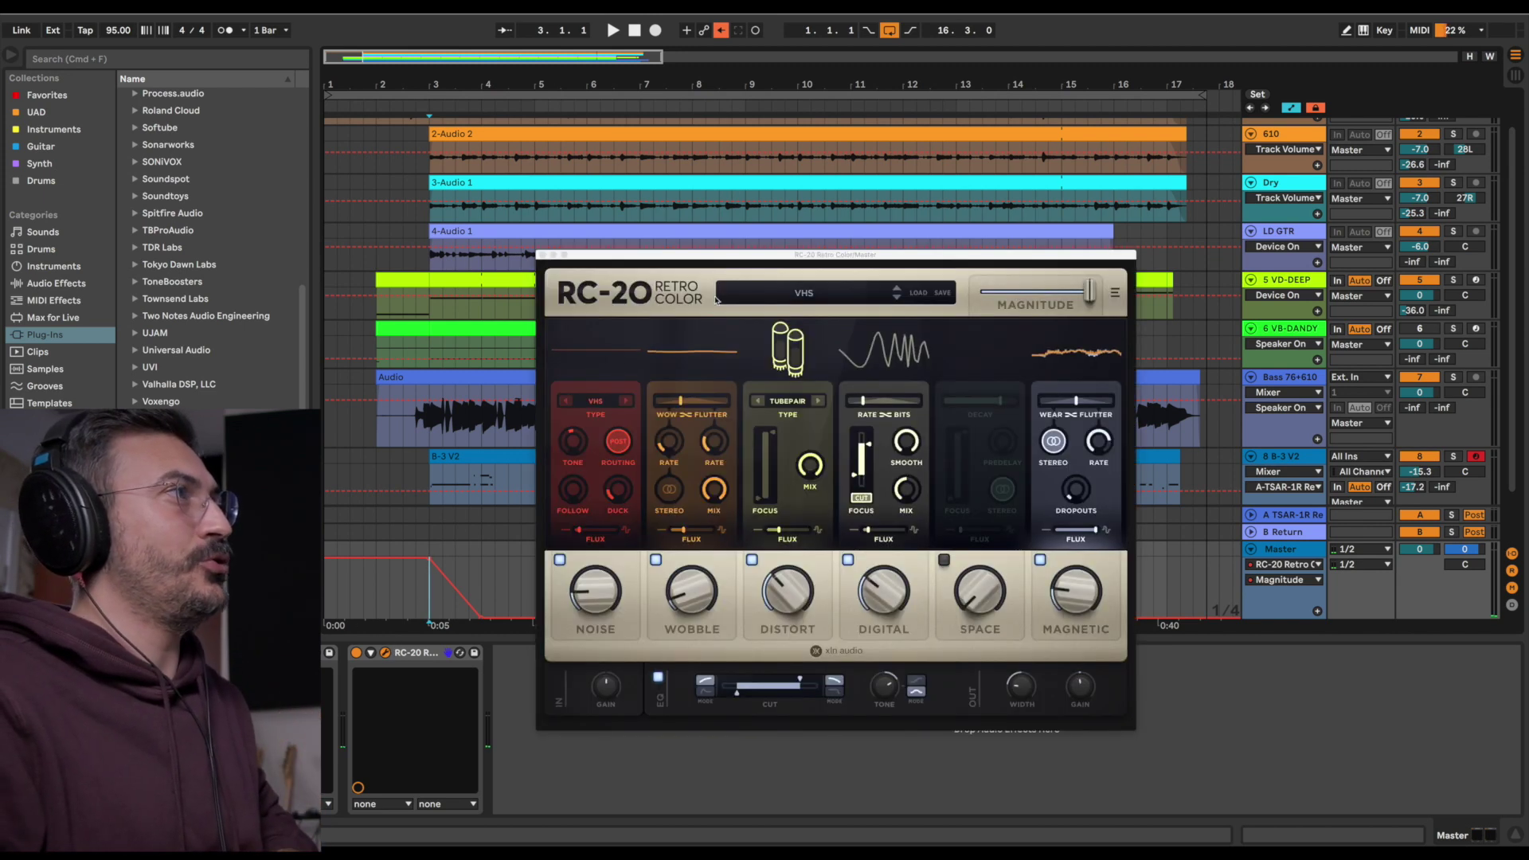
pyautogui.moveTo(782, 254); pyautogui.dragTo(901, 195)
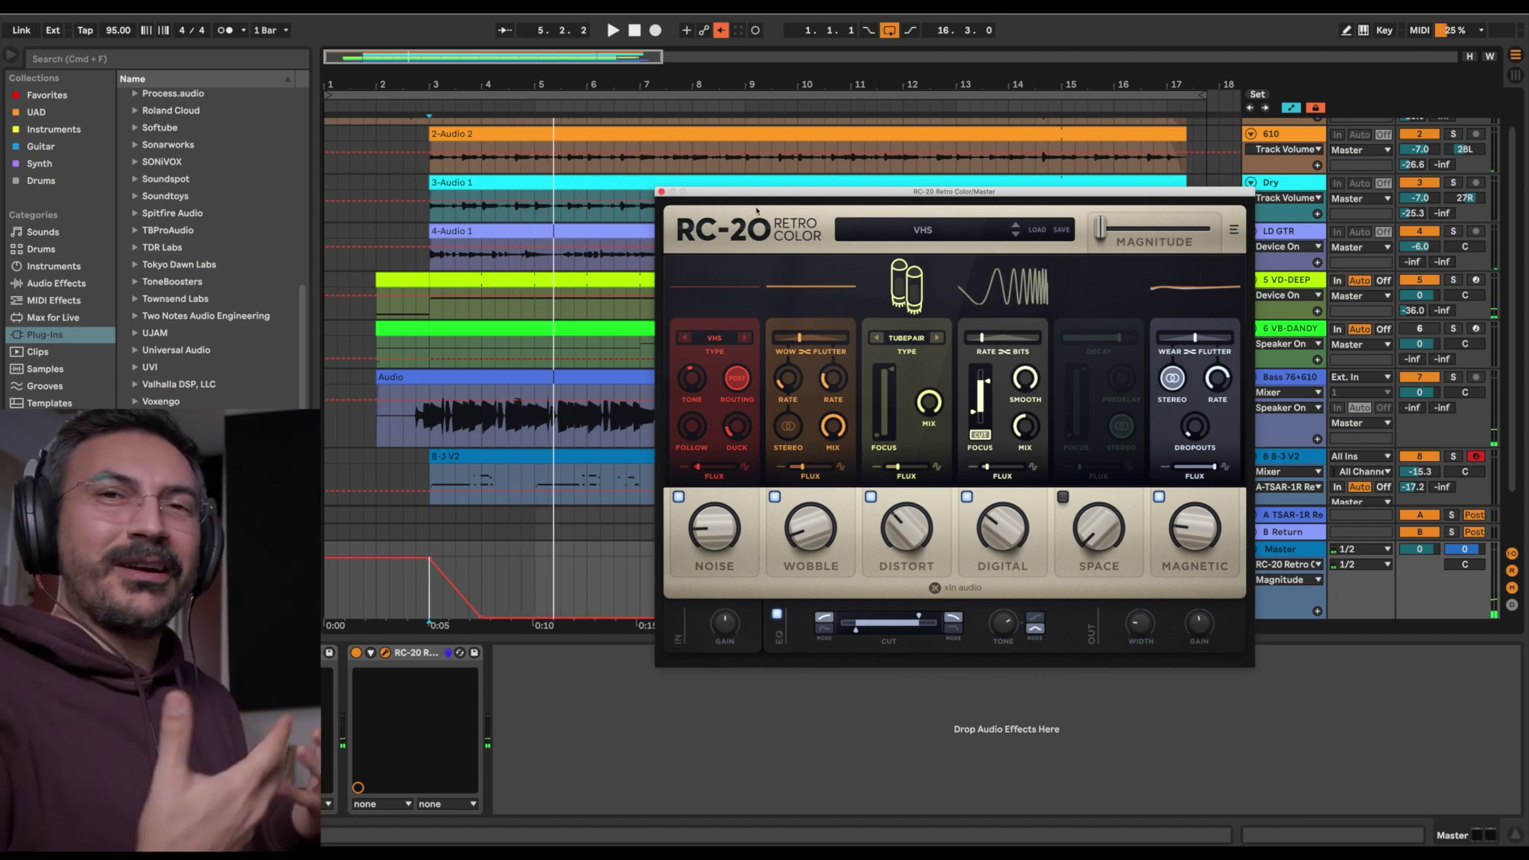
pyautogui.click(920, 238)
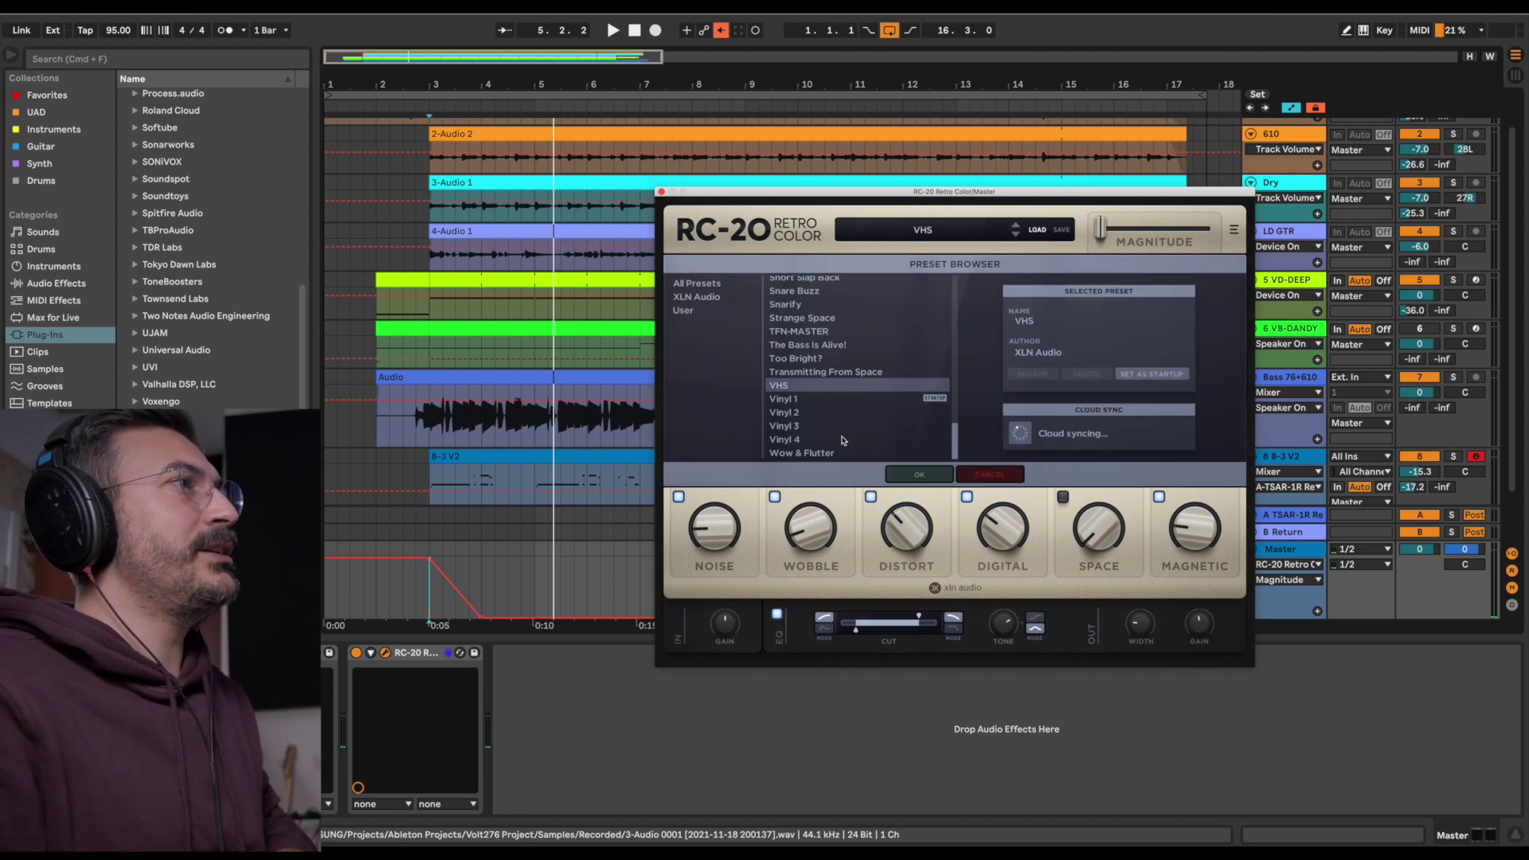
pyautogui.click(826, 403)
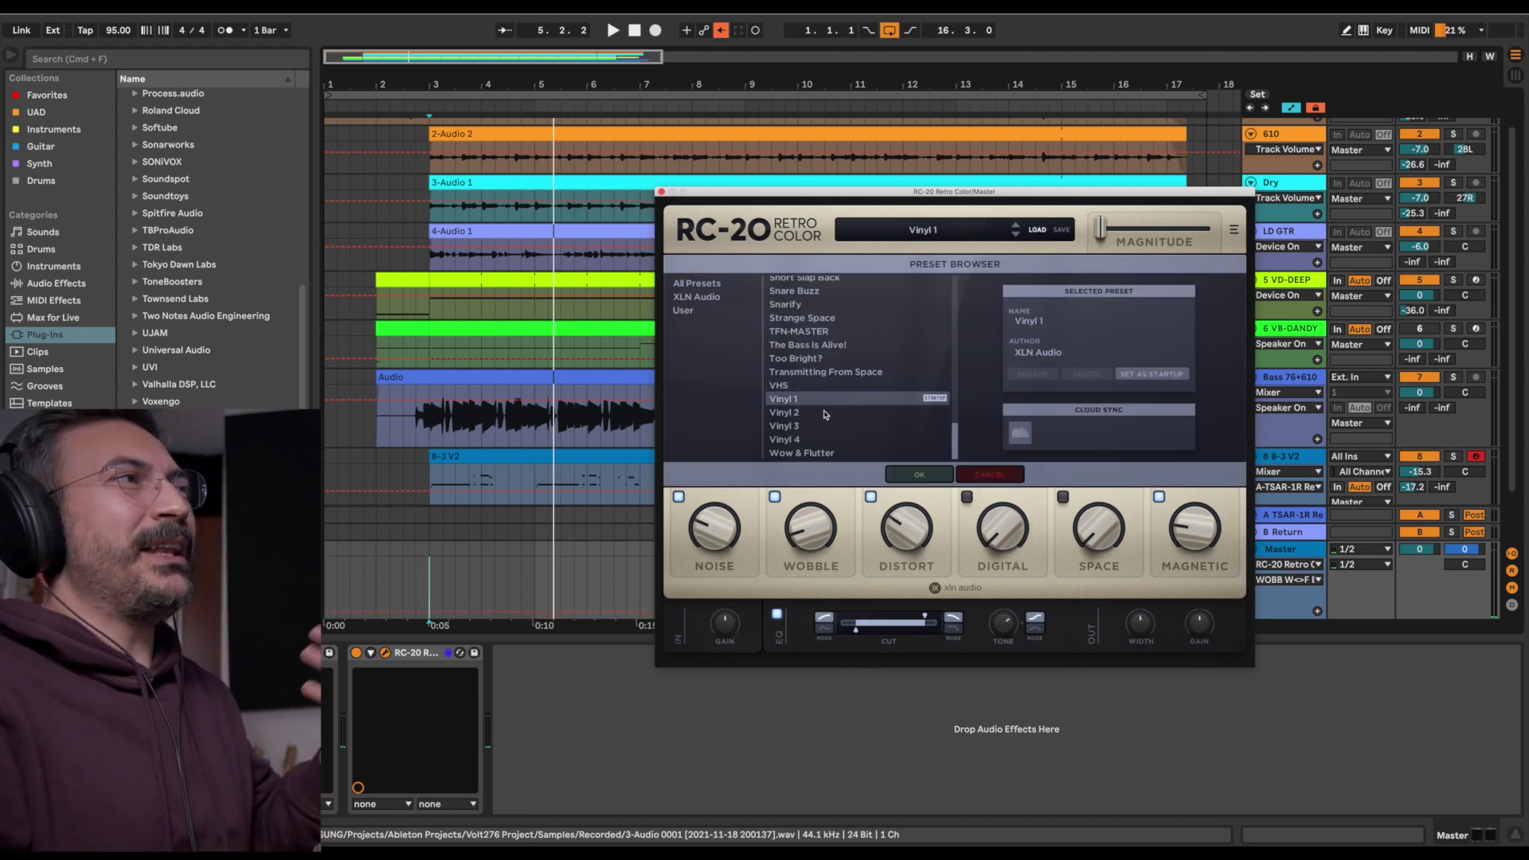
pyautogui.click(919, 474)
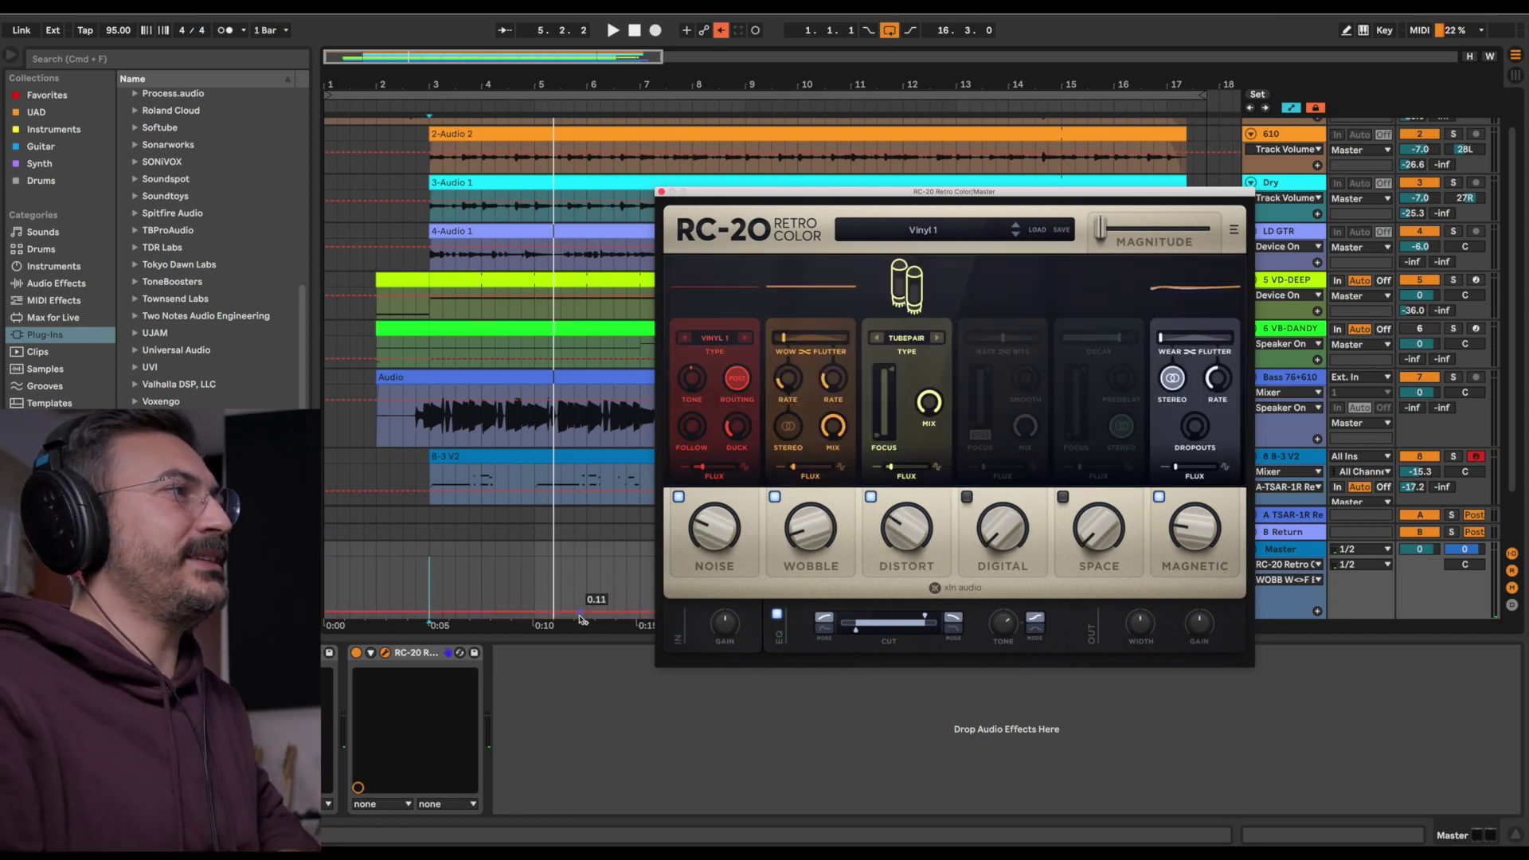
pyautogui.press('space')
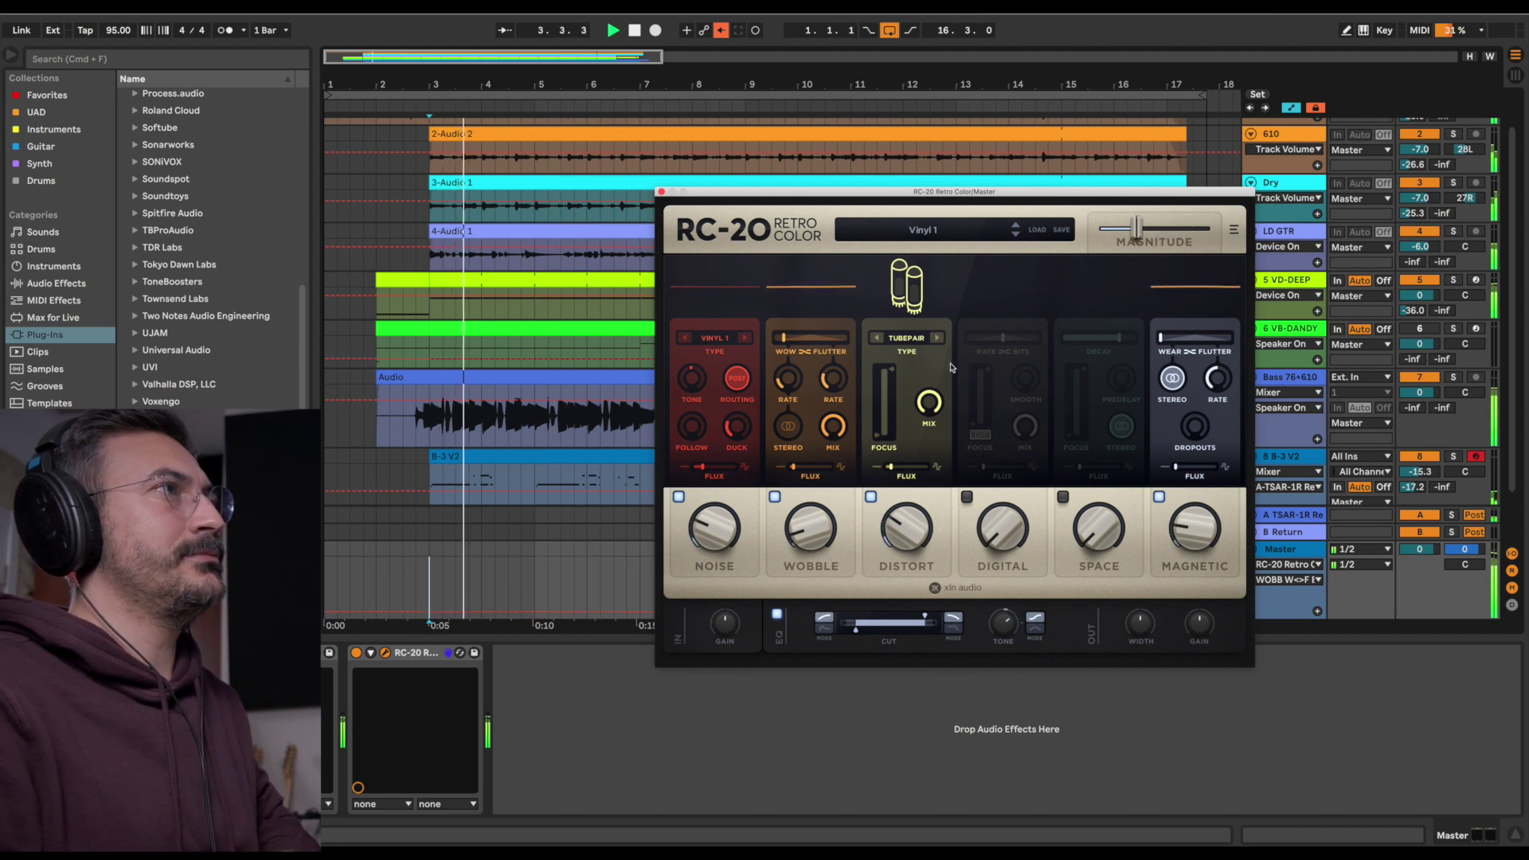
pyautogui.press('space')
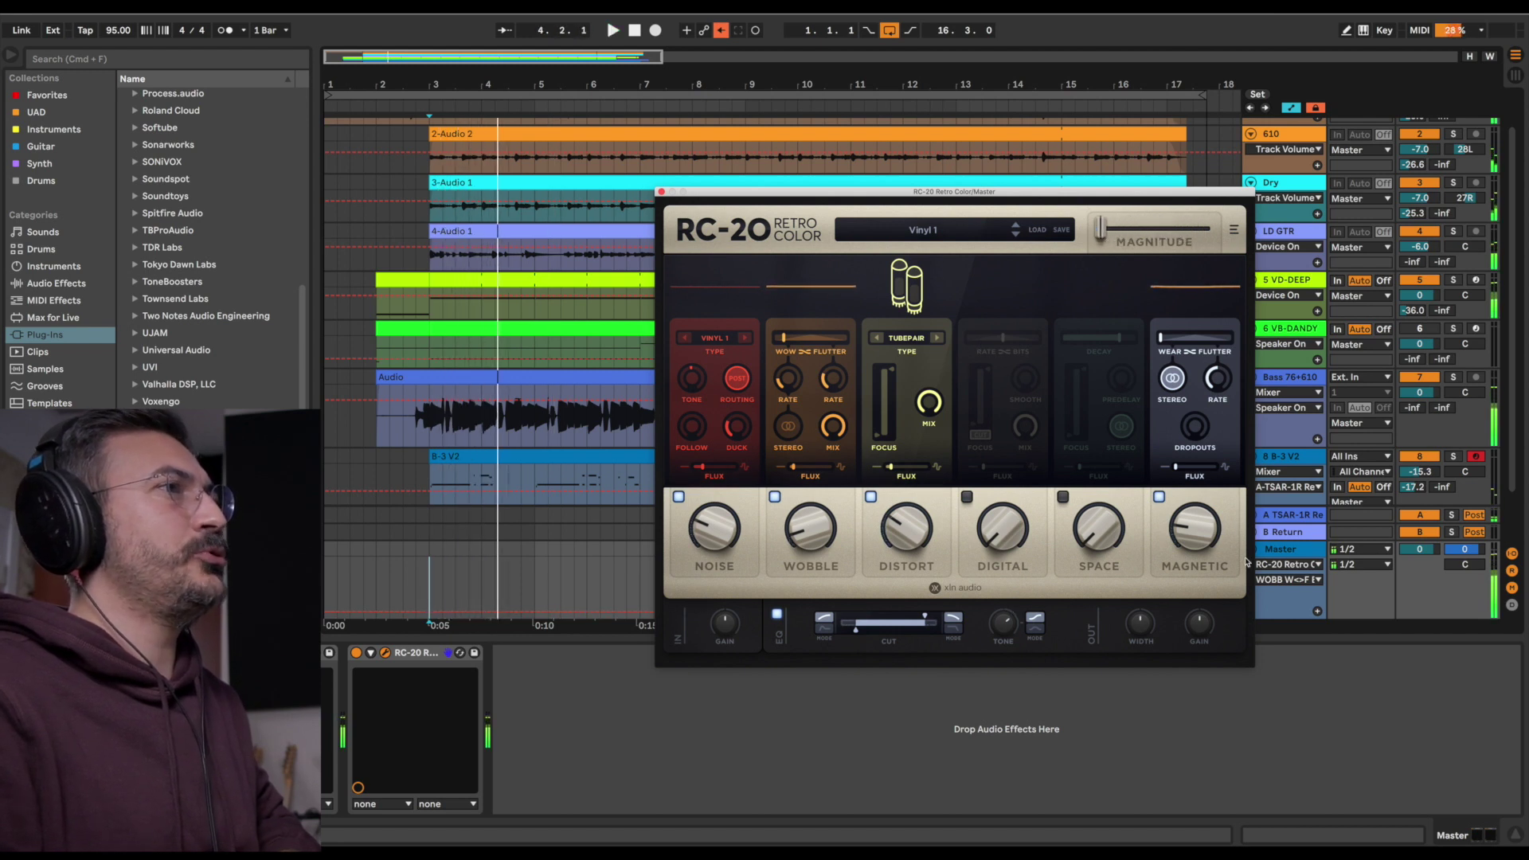
# Hide the automation lanes and audition the Vinyl 1 preset while raising Magnitude from minimum to maximum.
pyautogui.click(1291, 599)
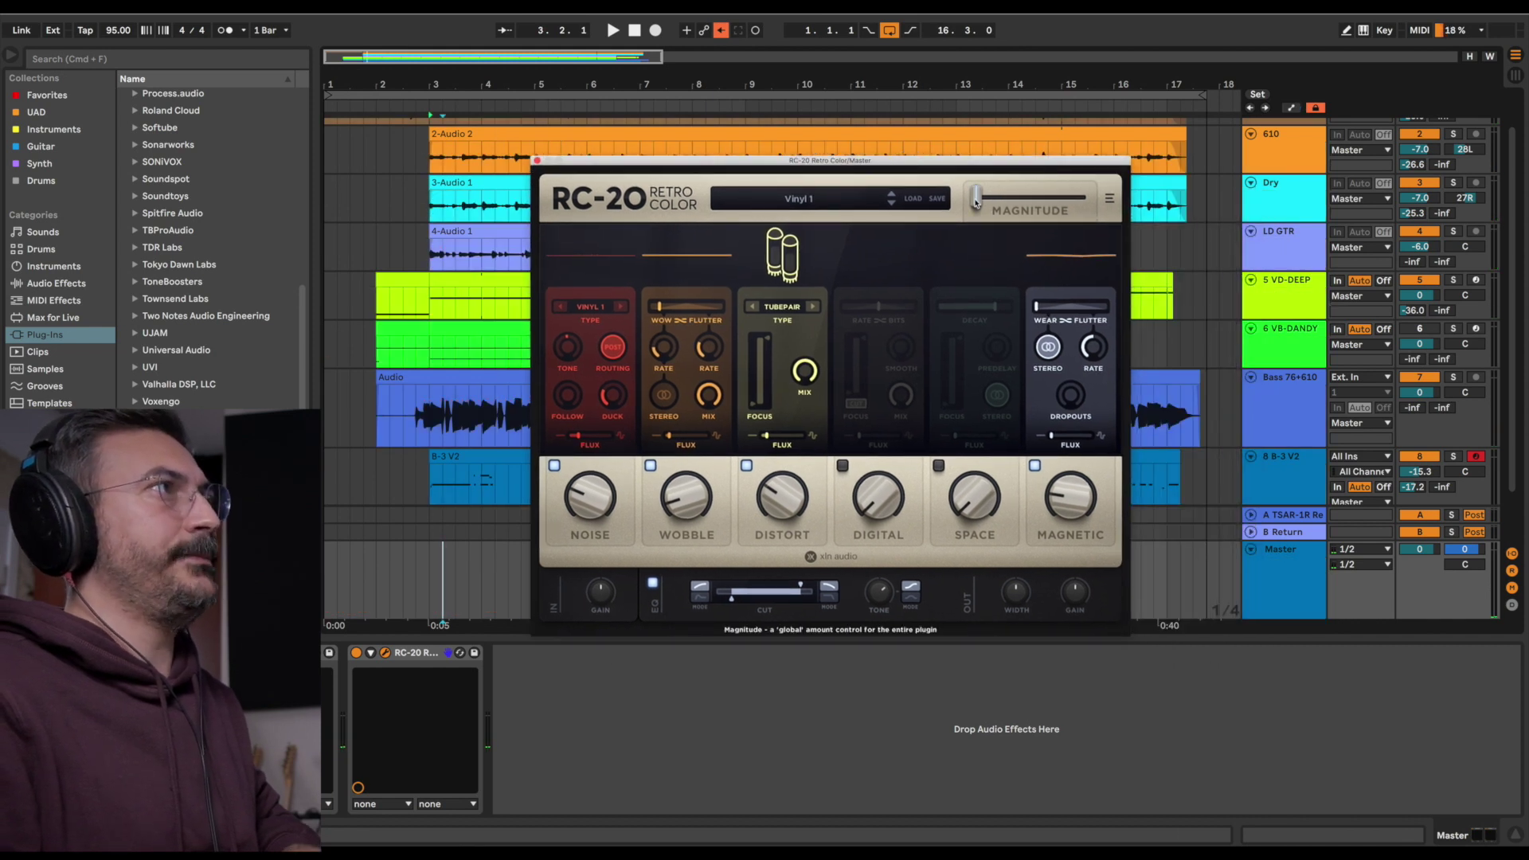
pyautogui.press('space')
pyautogui.moveTo(976, 201); pyautogui.dragTo(1084, 195)
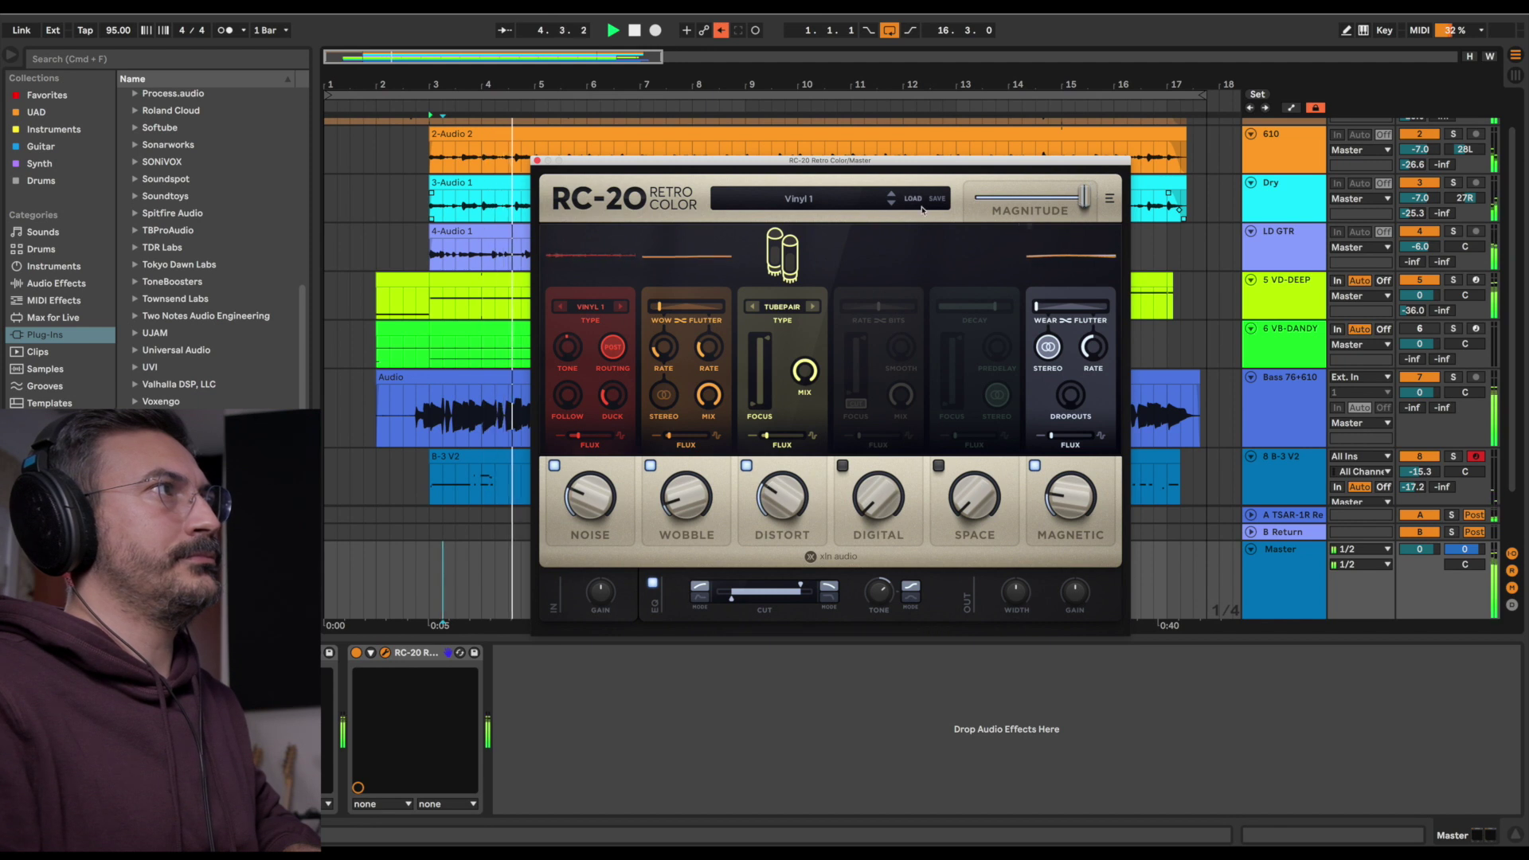
pyautogui.press('space')
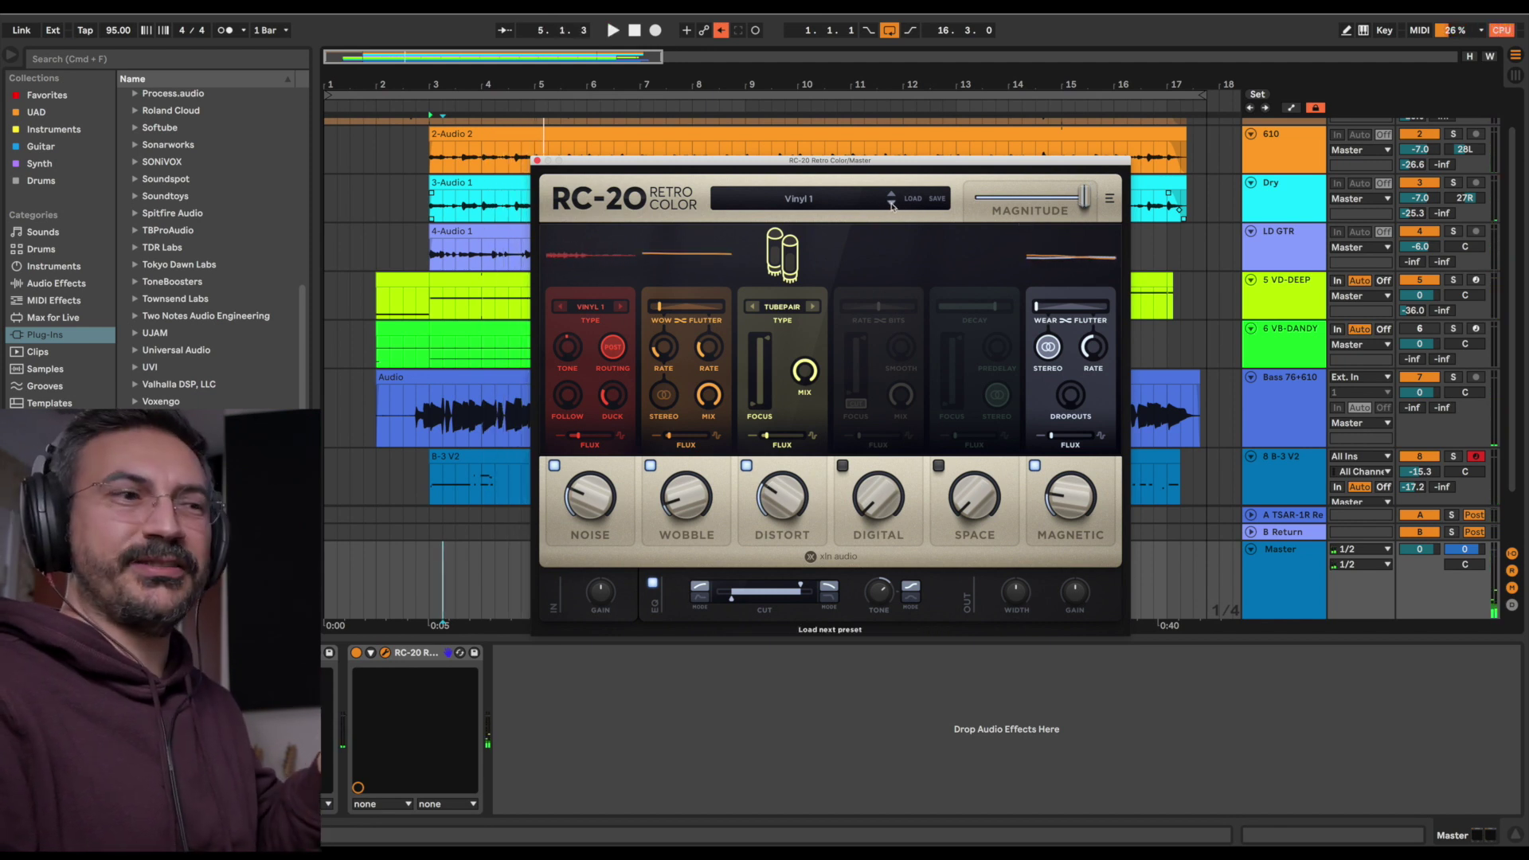
# Audition the Vinyl 2, Vinyl 3, Vinyl 4 and Wow & Flutter presets in turn during playback with Magnitude at maximum.
pyautogui.click(892, 205)
pyautogui.press('space')
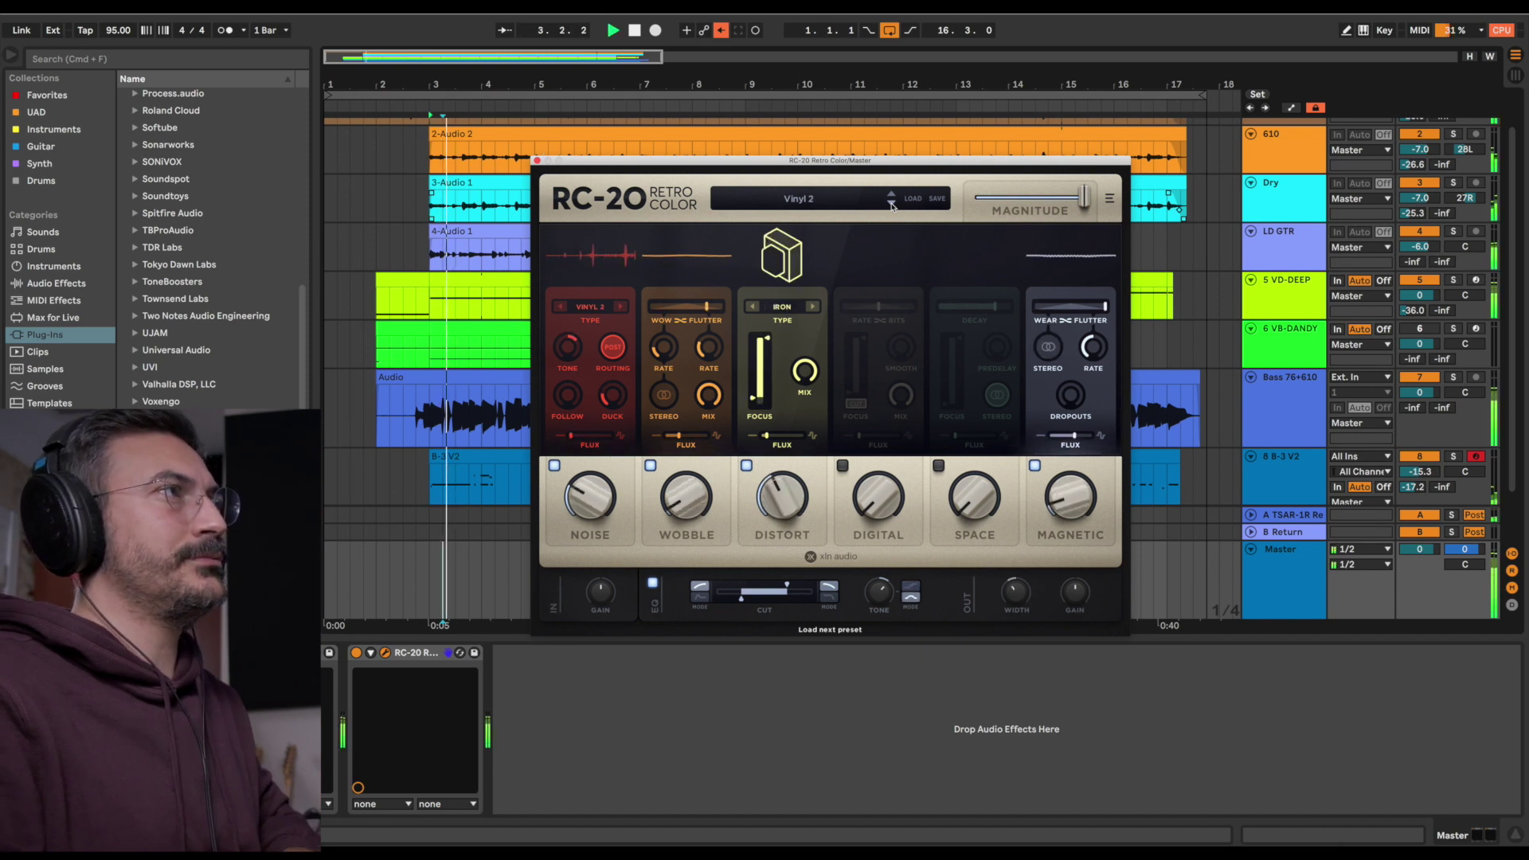
pyautogui.click(892, 206)
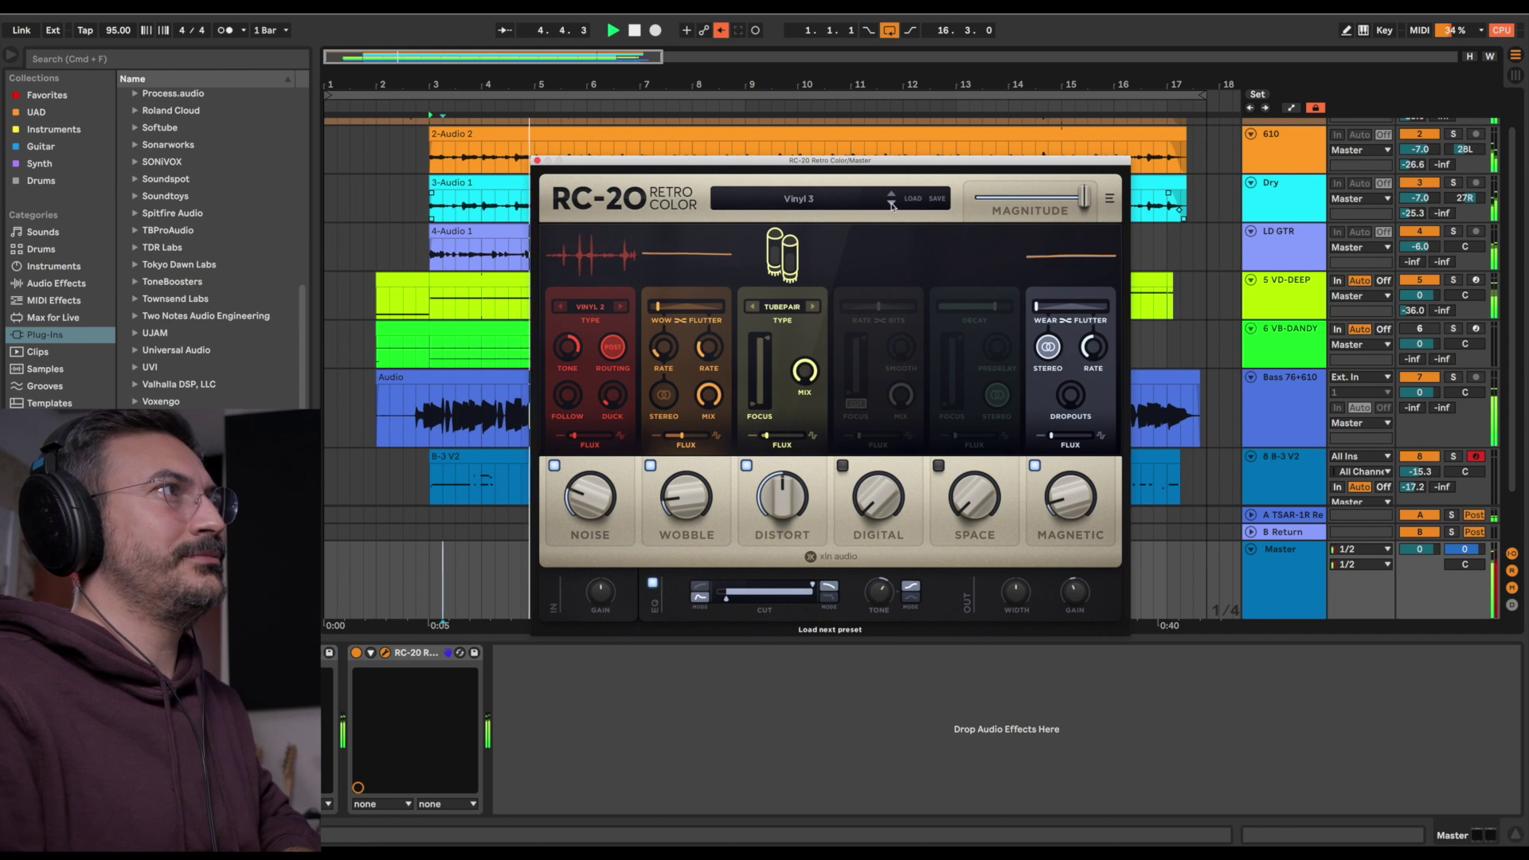
pyautogui.click(891, 205)
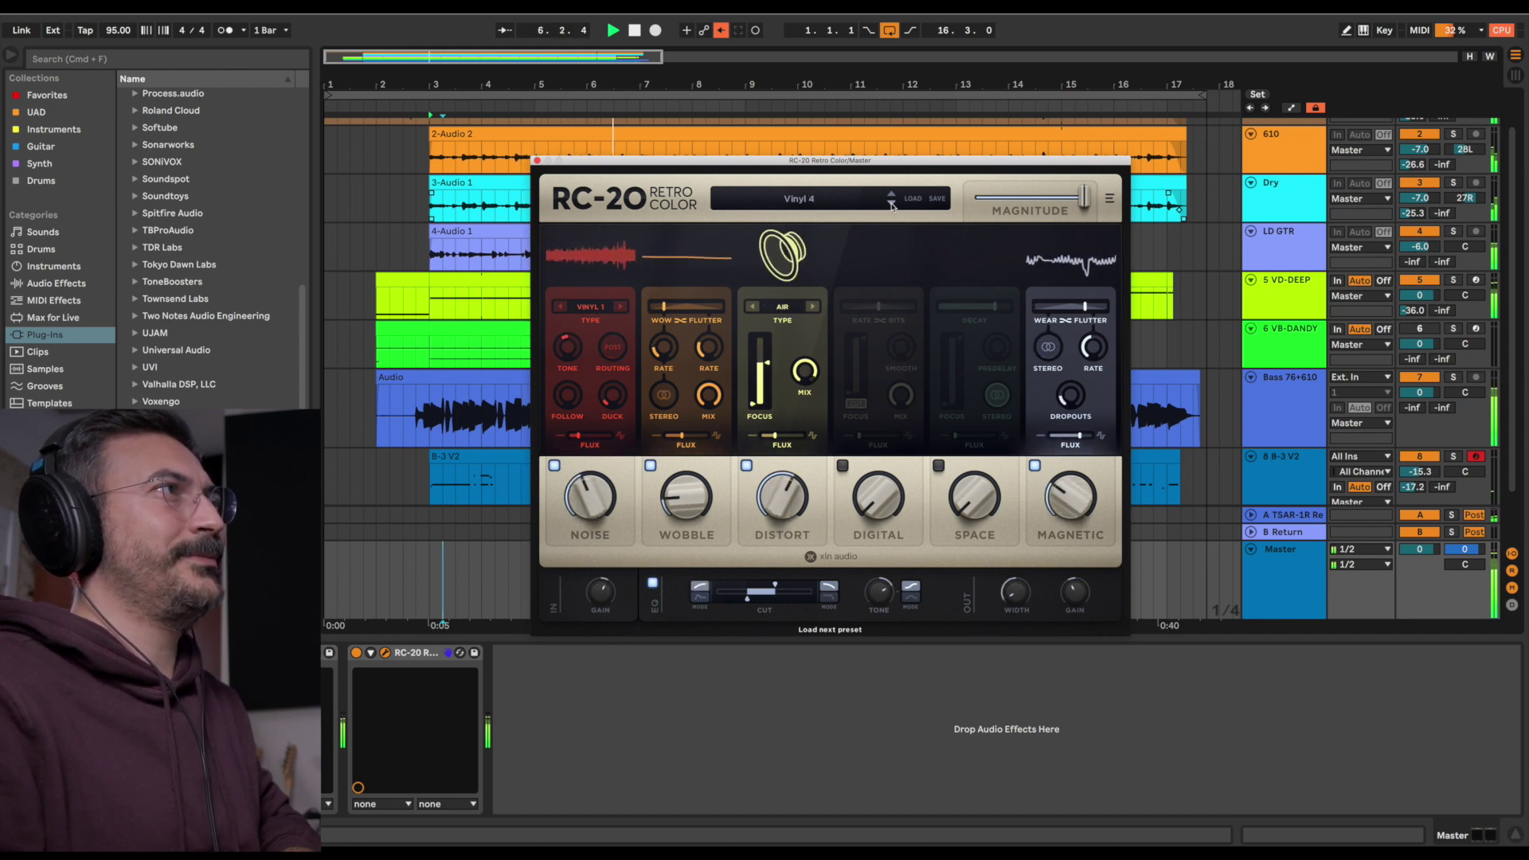
pyautogui.click(891, 205)
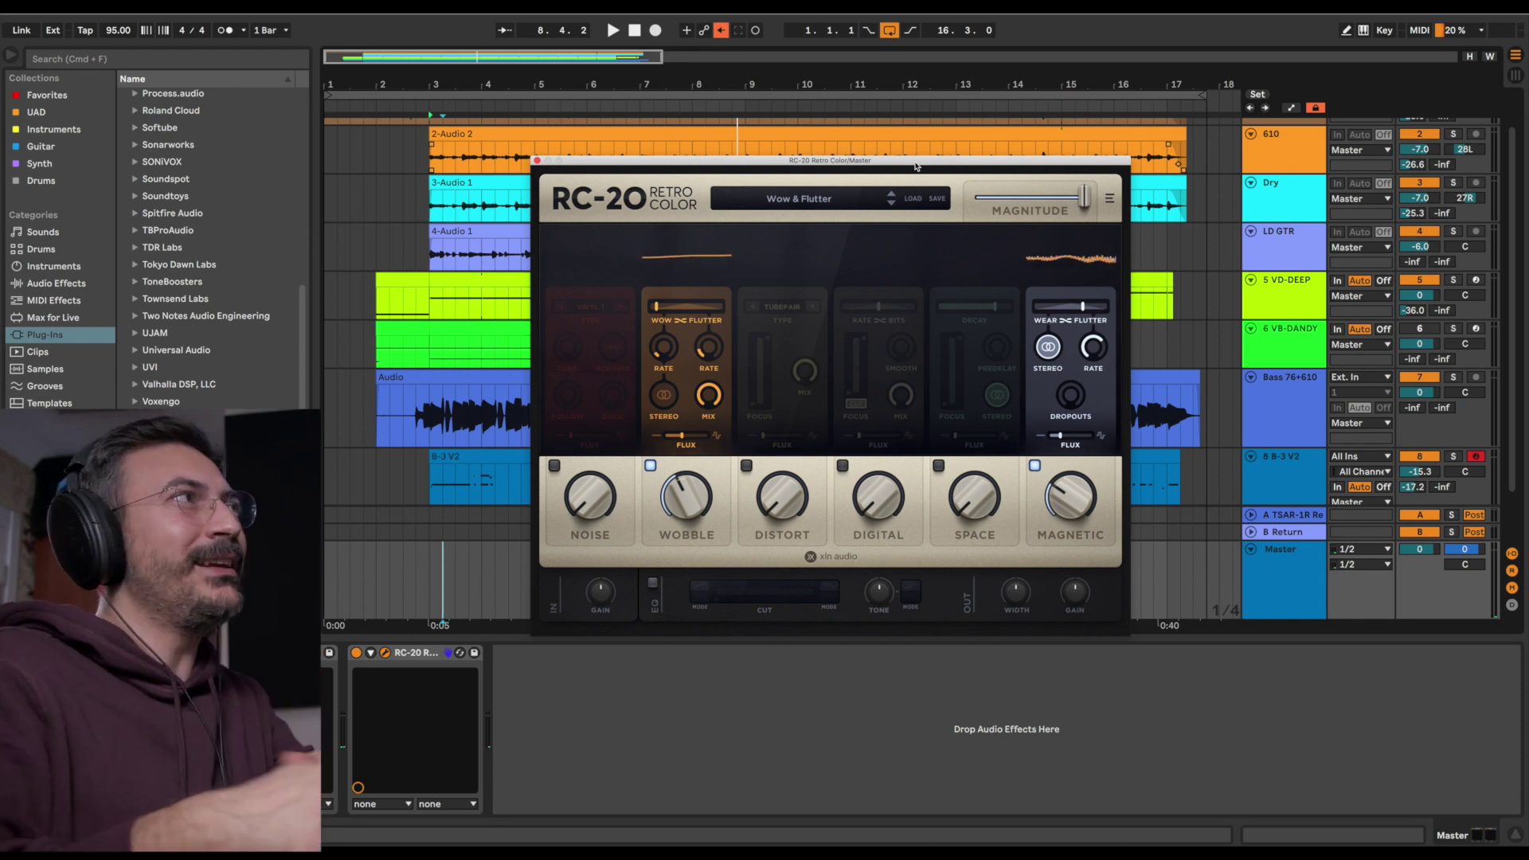
# Close the RC-20 window and bypass RC-20 on the Master track.
pyautogui.moveTo(583, 160); pyautogui.dragTo(492, 157)
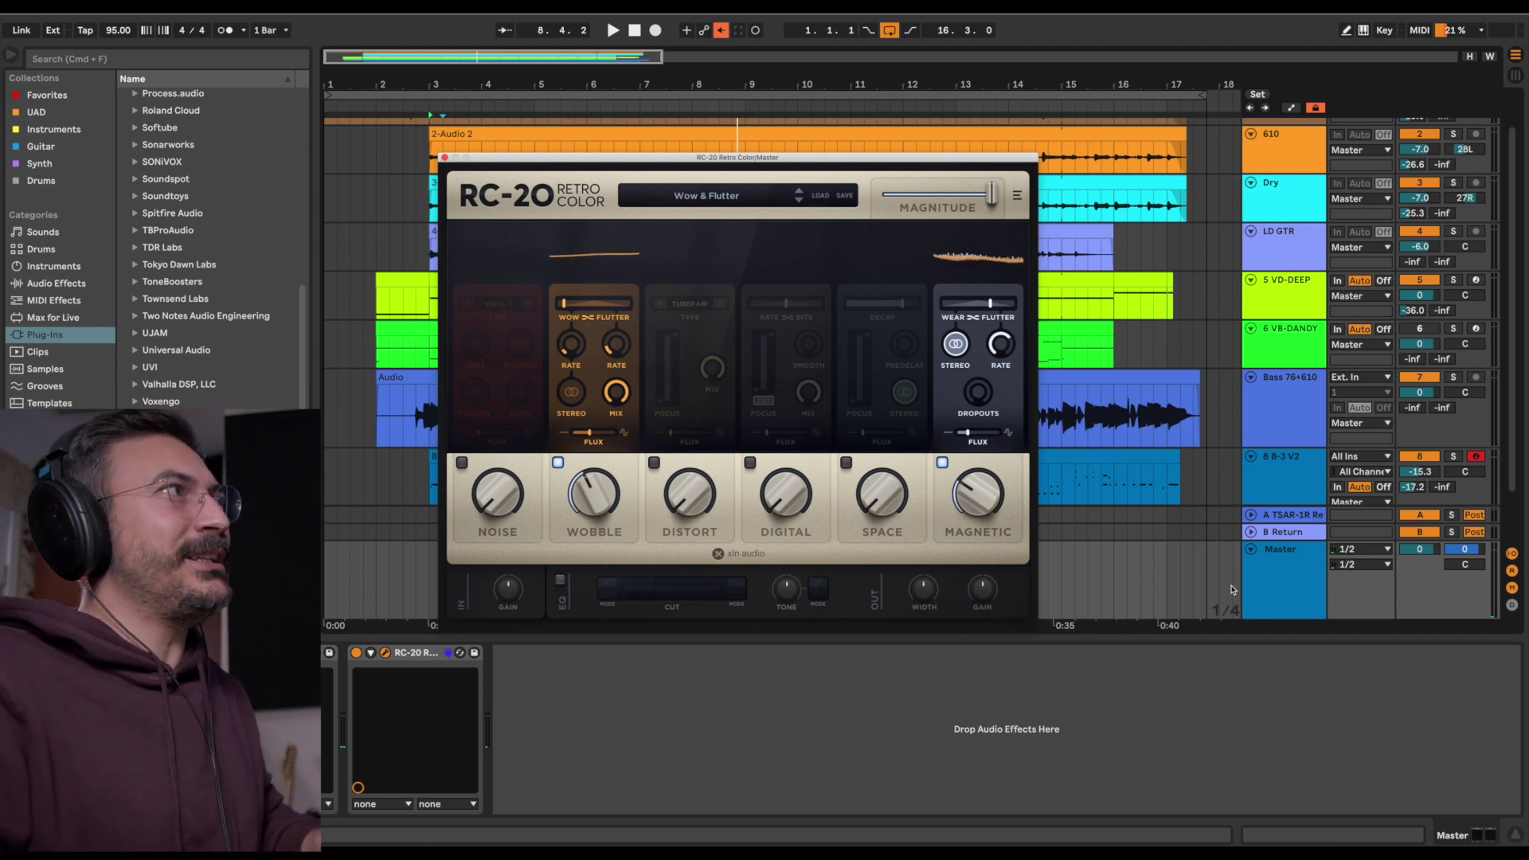
pyautogui.click(444, 156)
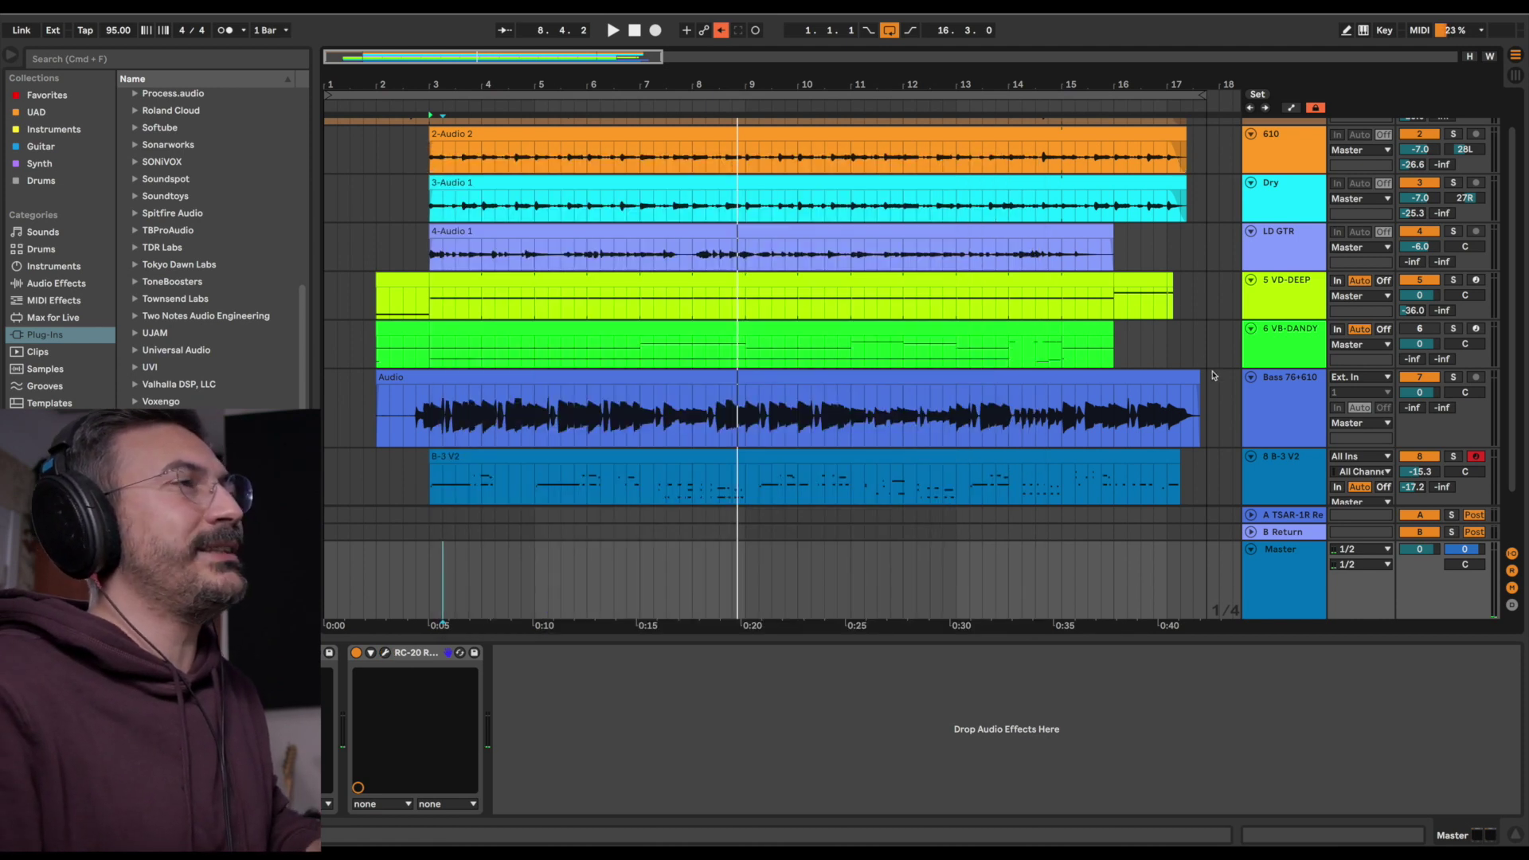
pyautogui.scroll(1, 1204, 363)
pyautogui.click(356, 652)
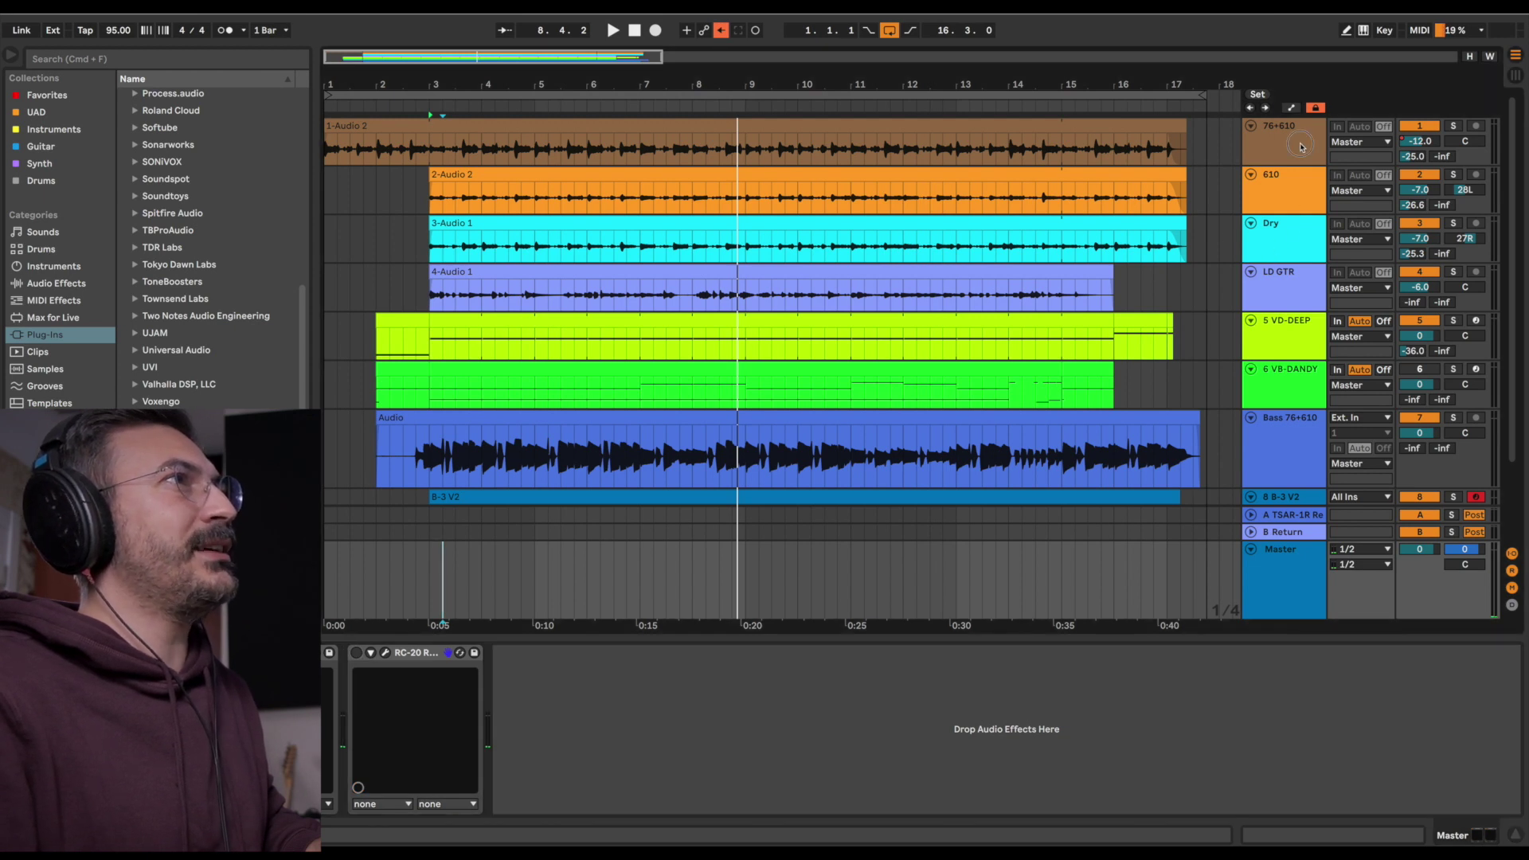
# Paste an RC-20 instance at the end of the LD GTR track's device chain and solo that track.
pyautogui.click(1282, 285)
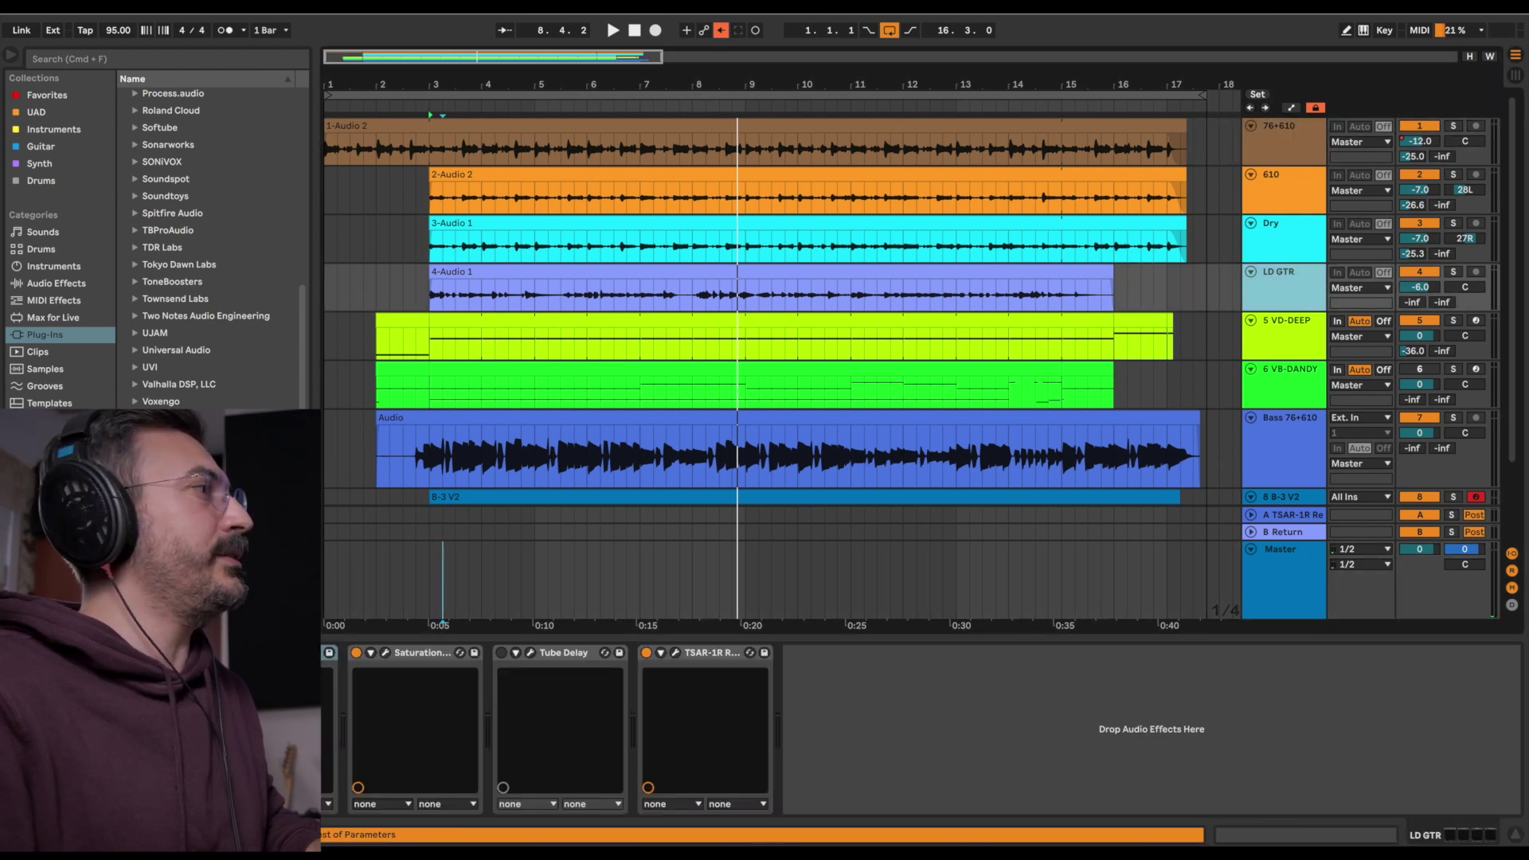
pyautogui.click(916, 719)
pyautogui.press('super+v')
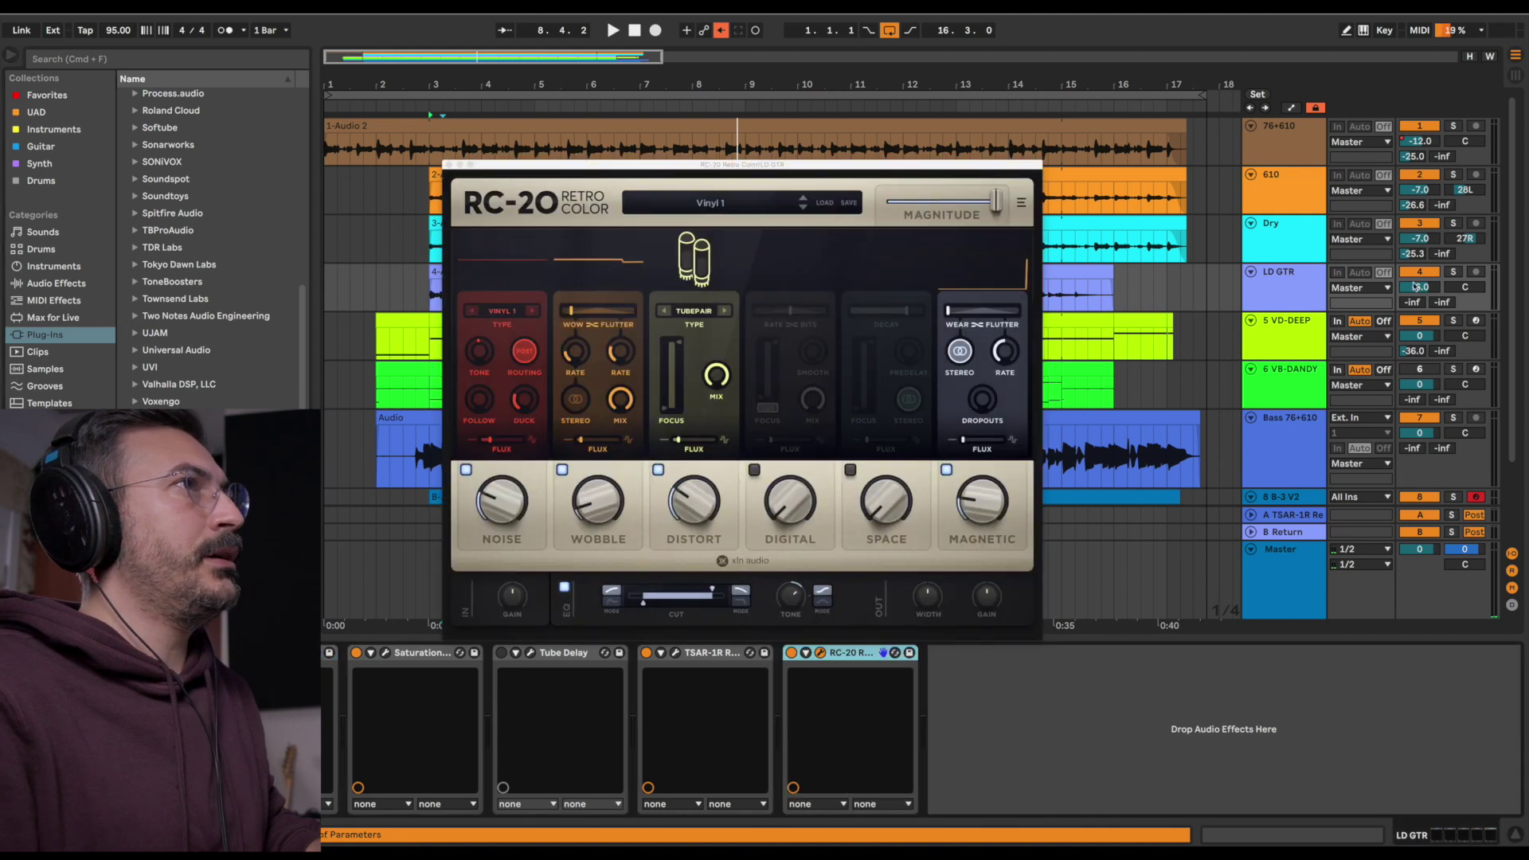
pyautogui.click(1452, 274)
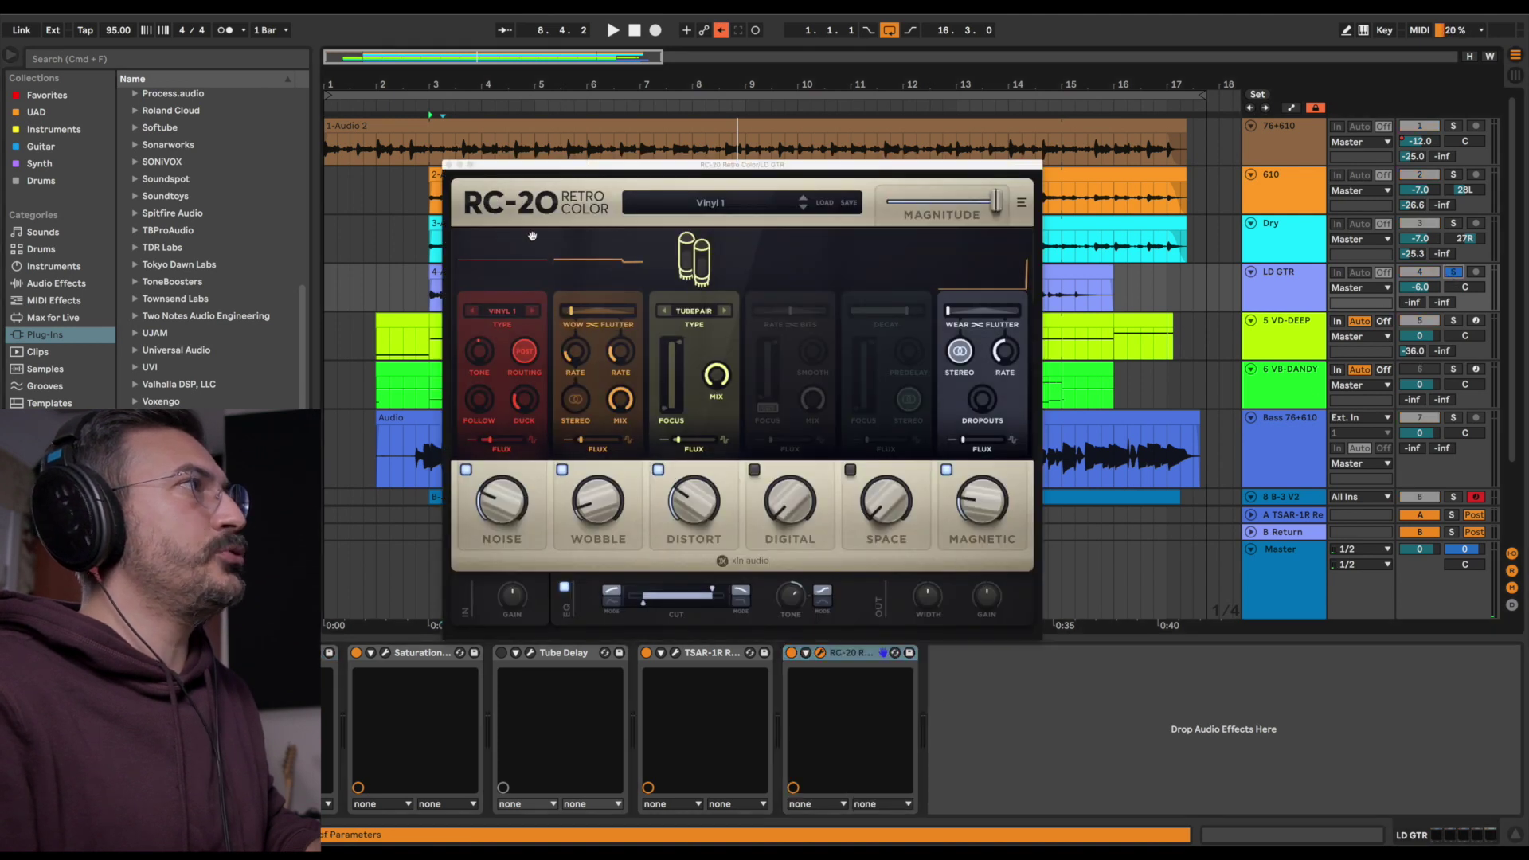
# Bypass RC-20 on the LD GTR track and play the soloed guitar dry for comparison.
pyautogui.click(791, 652)
pyautogui.press('space')
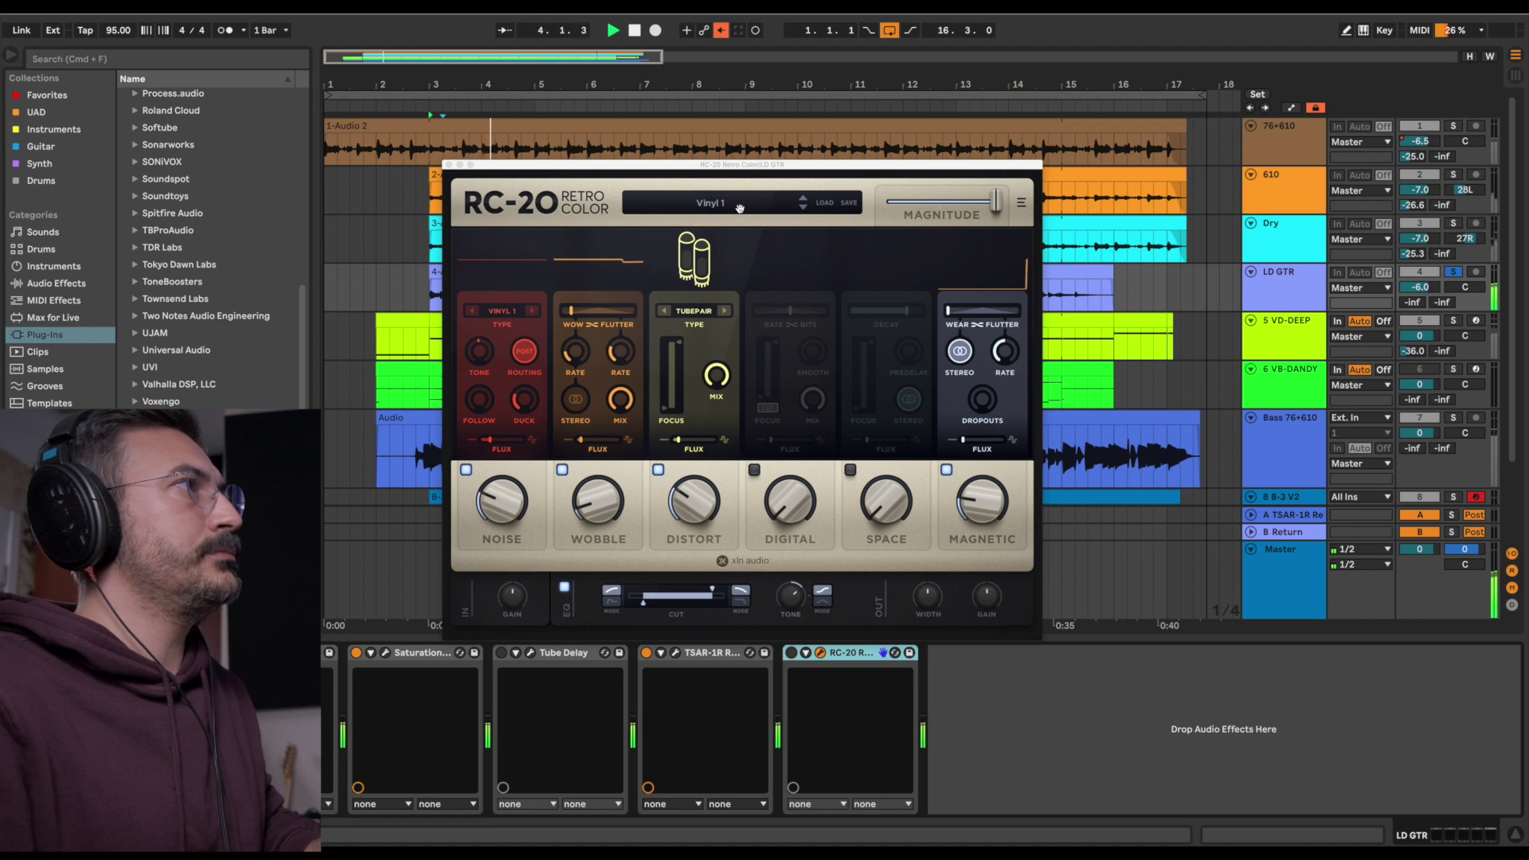
pyautogui.press('space')
# Load the Lush & Crunch Guitar 1 preset, re-enable RC-20, and audition the guitar with Magnitude lowered to about 53%.
pyautogui.click(739, 209)
pyautogui.scroll(-5, 643, 363)
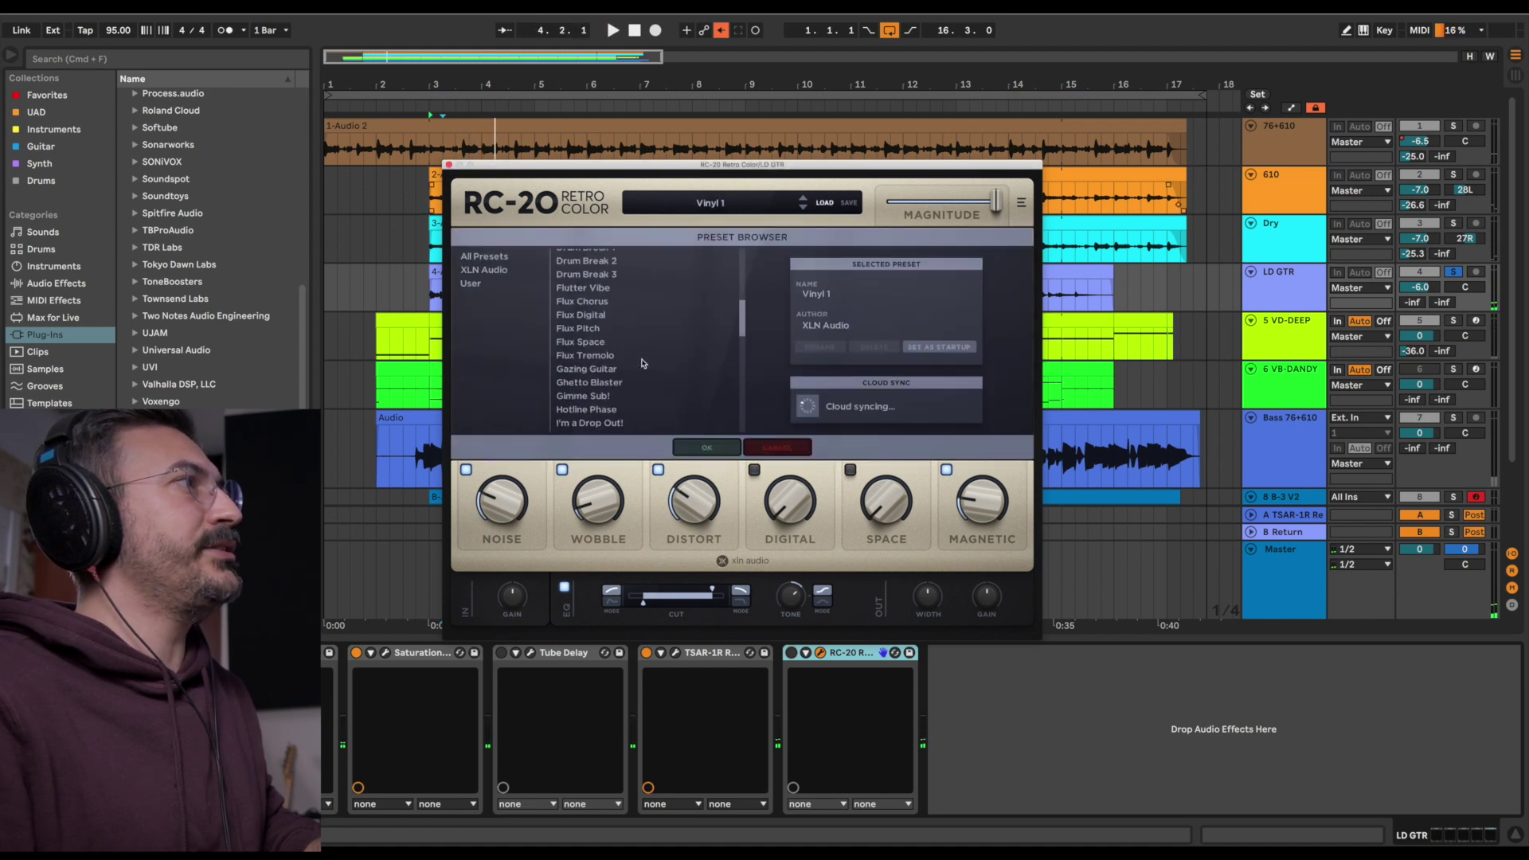
pyautogui.scroll(-3, 643, 376)
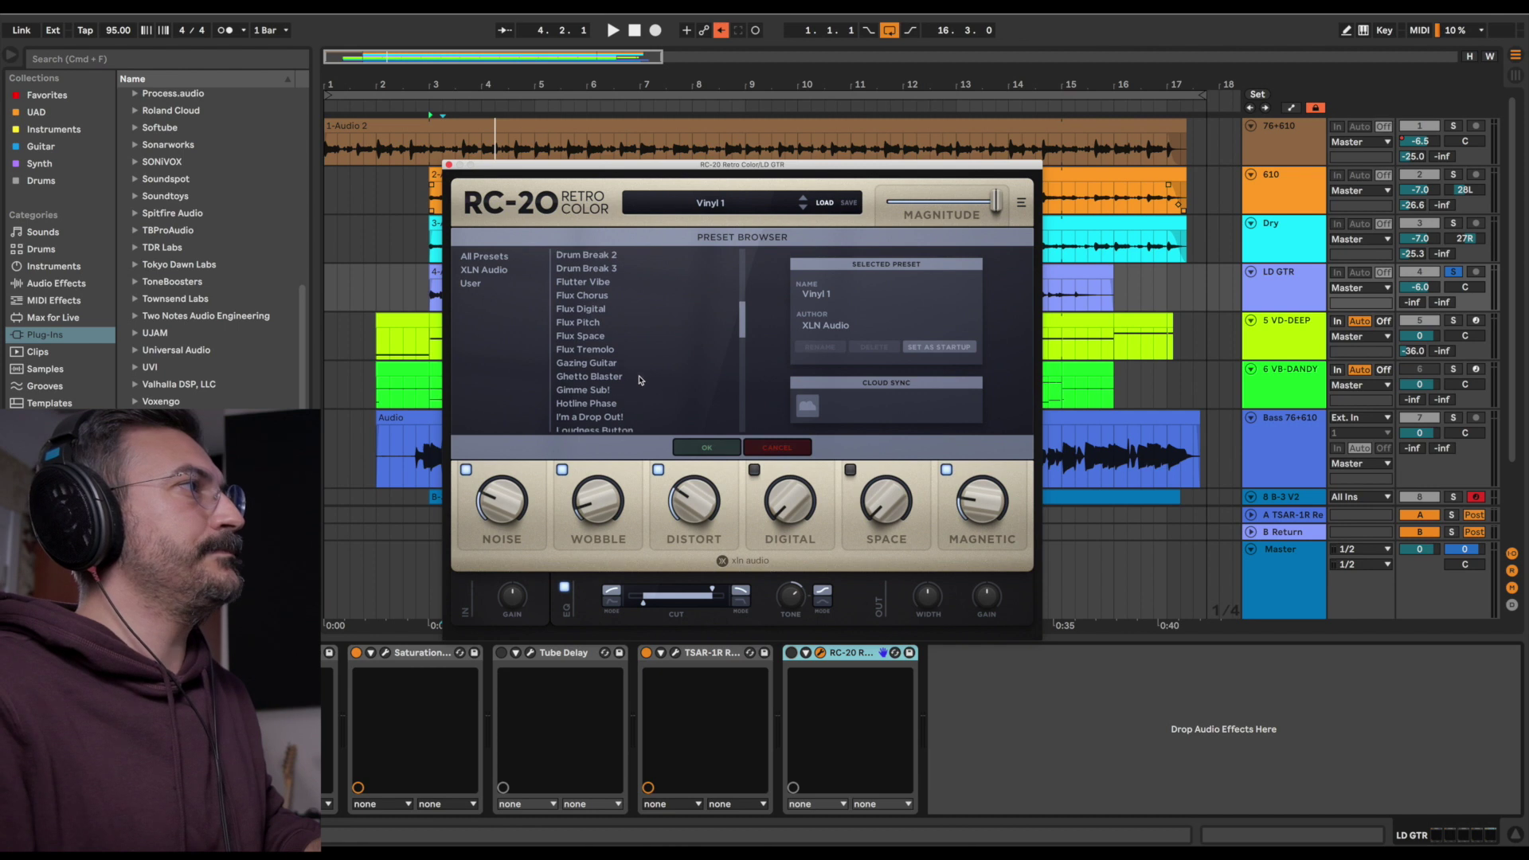
pyautogui.click(635, 416)
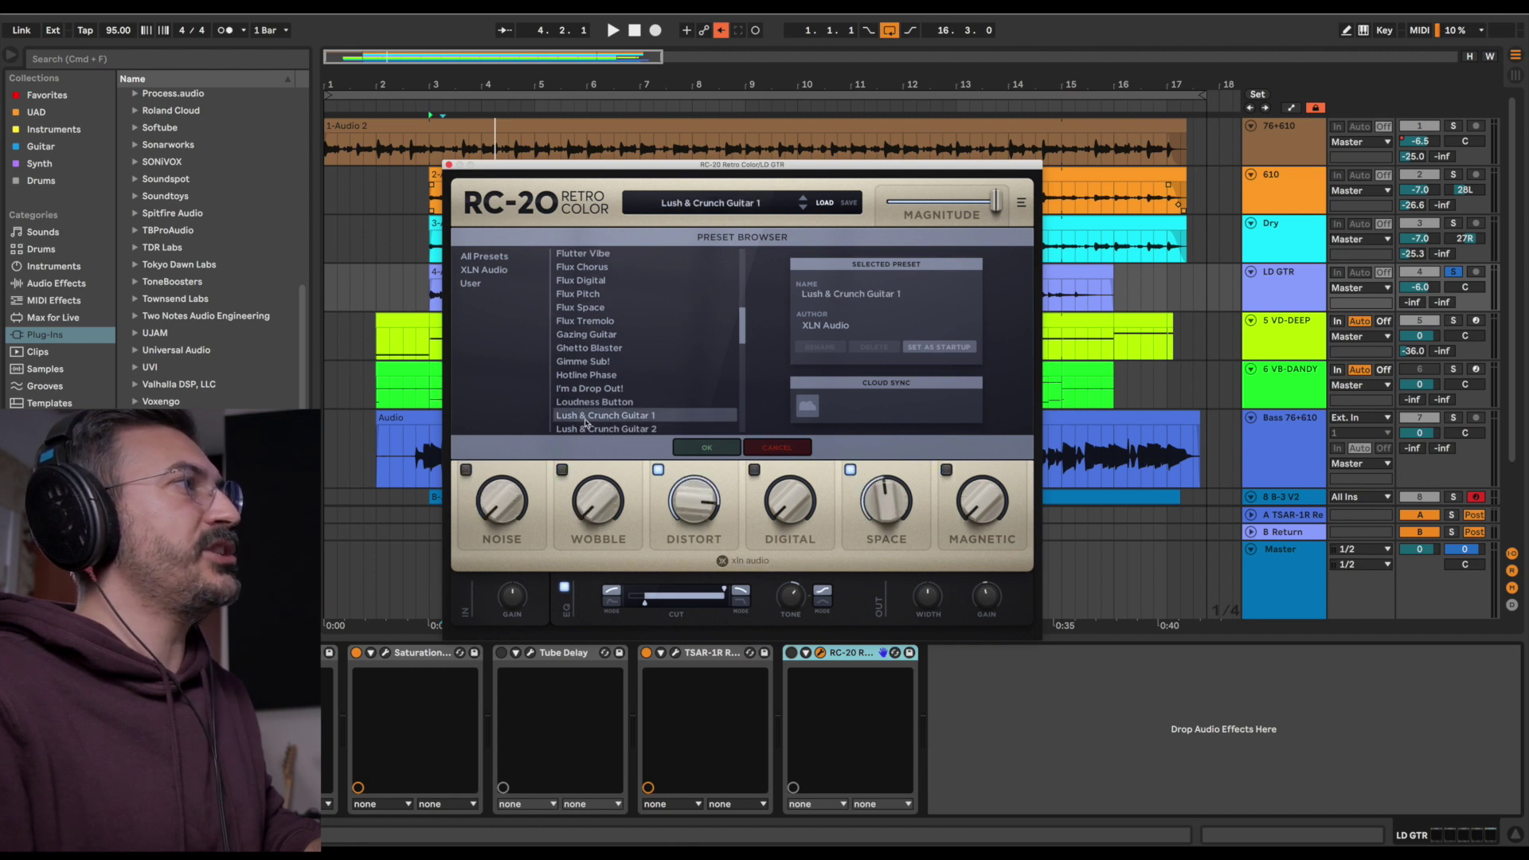
pyautogui.click(791, 653)
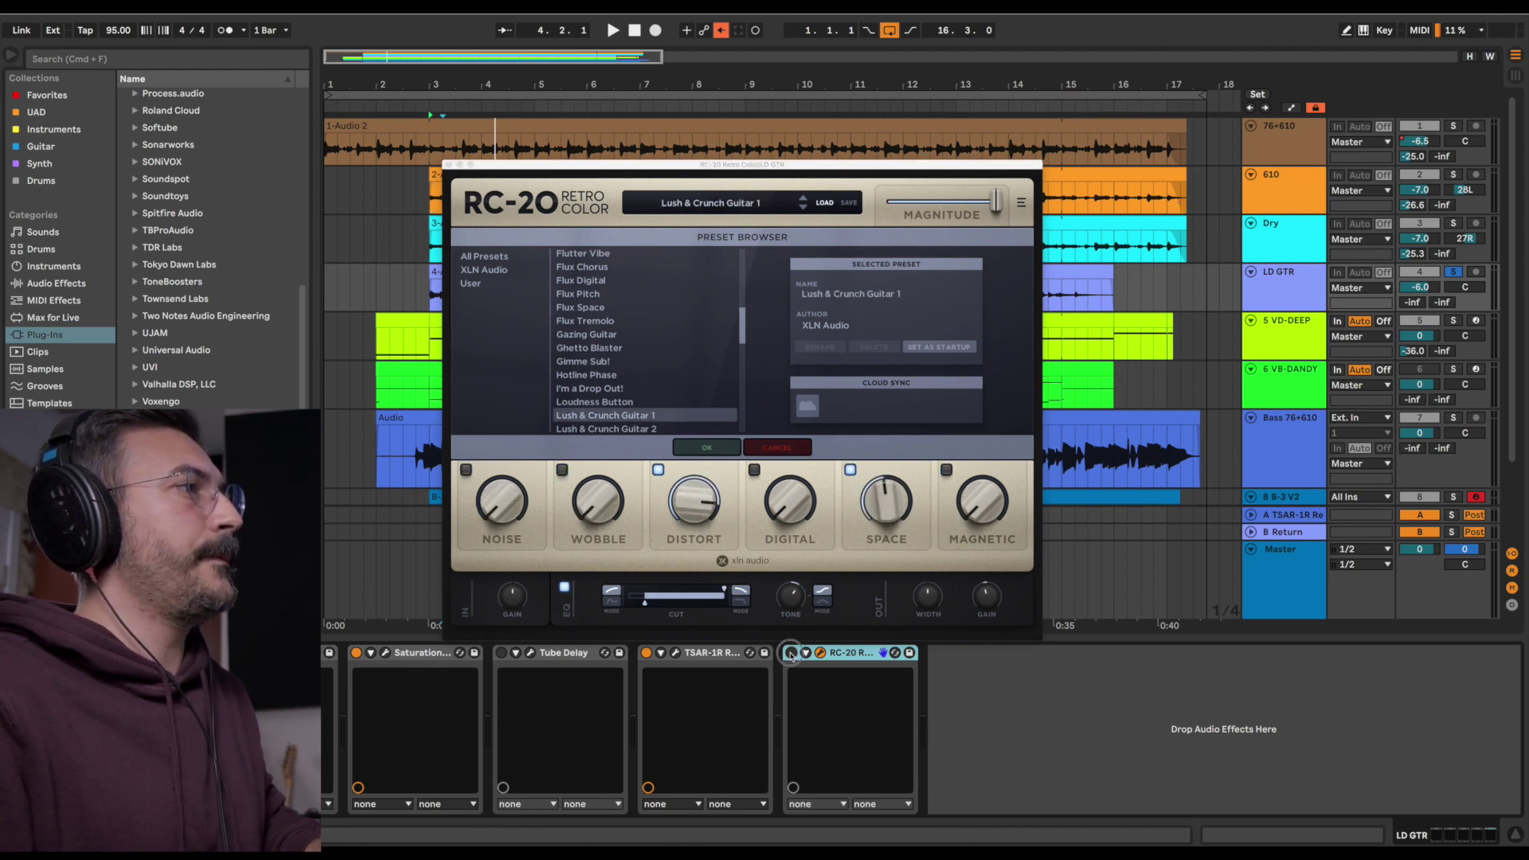
pyautogui.press('space')
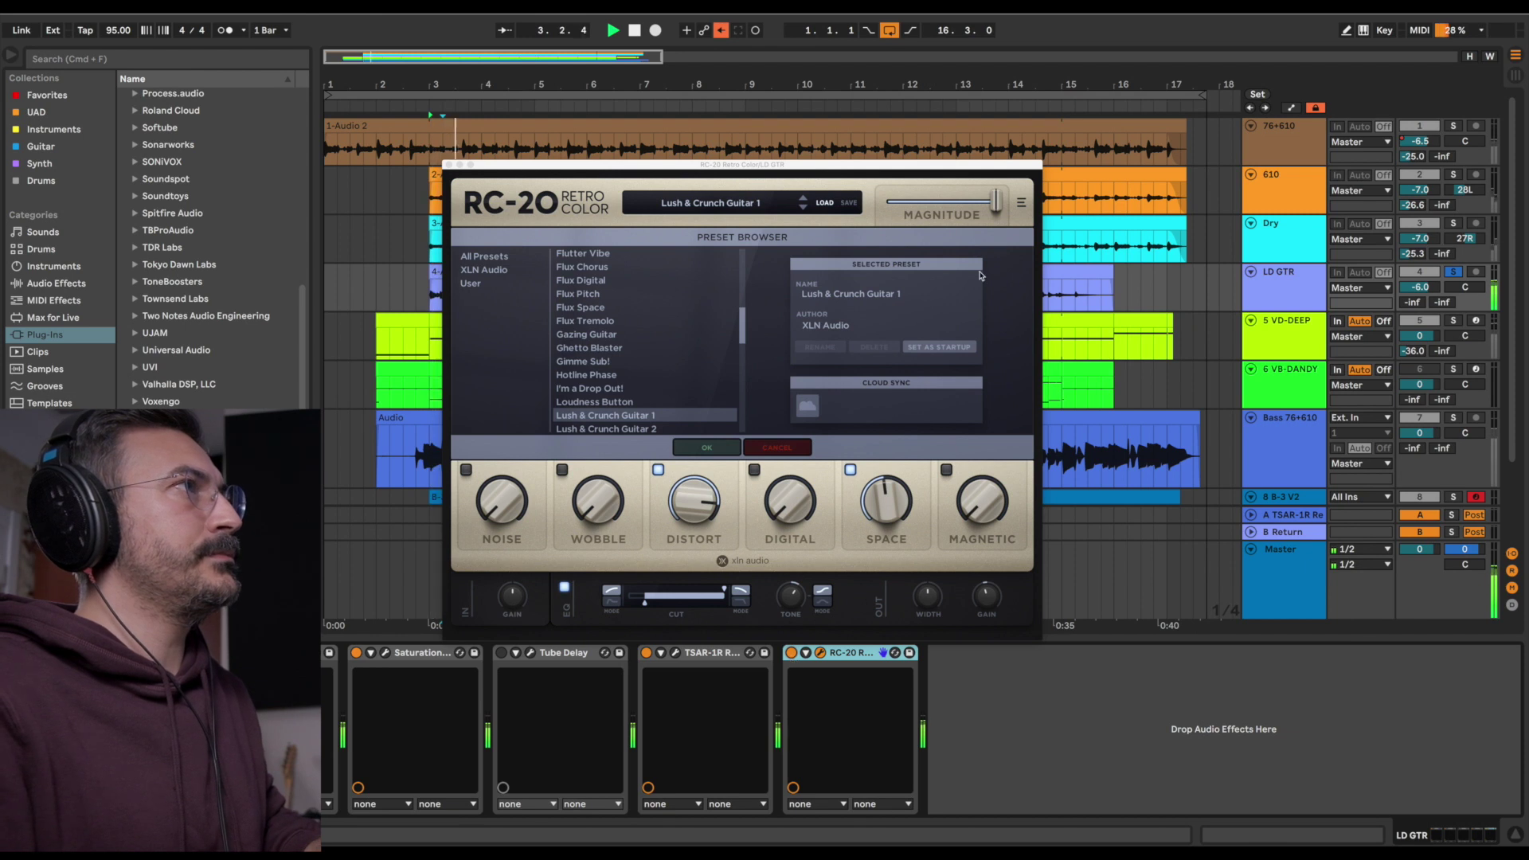
pyautogui.moveTo(993, 202); pyautogui.dragTo(942, 203)
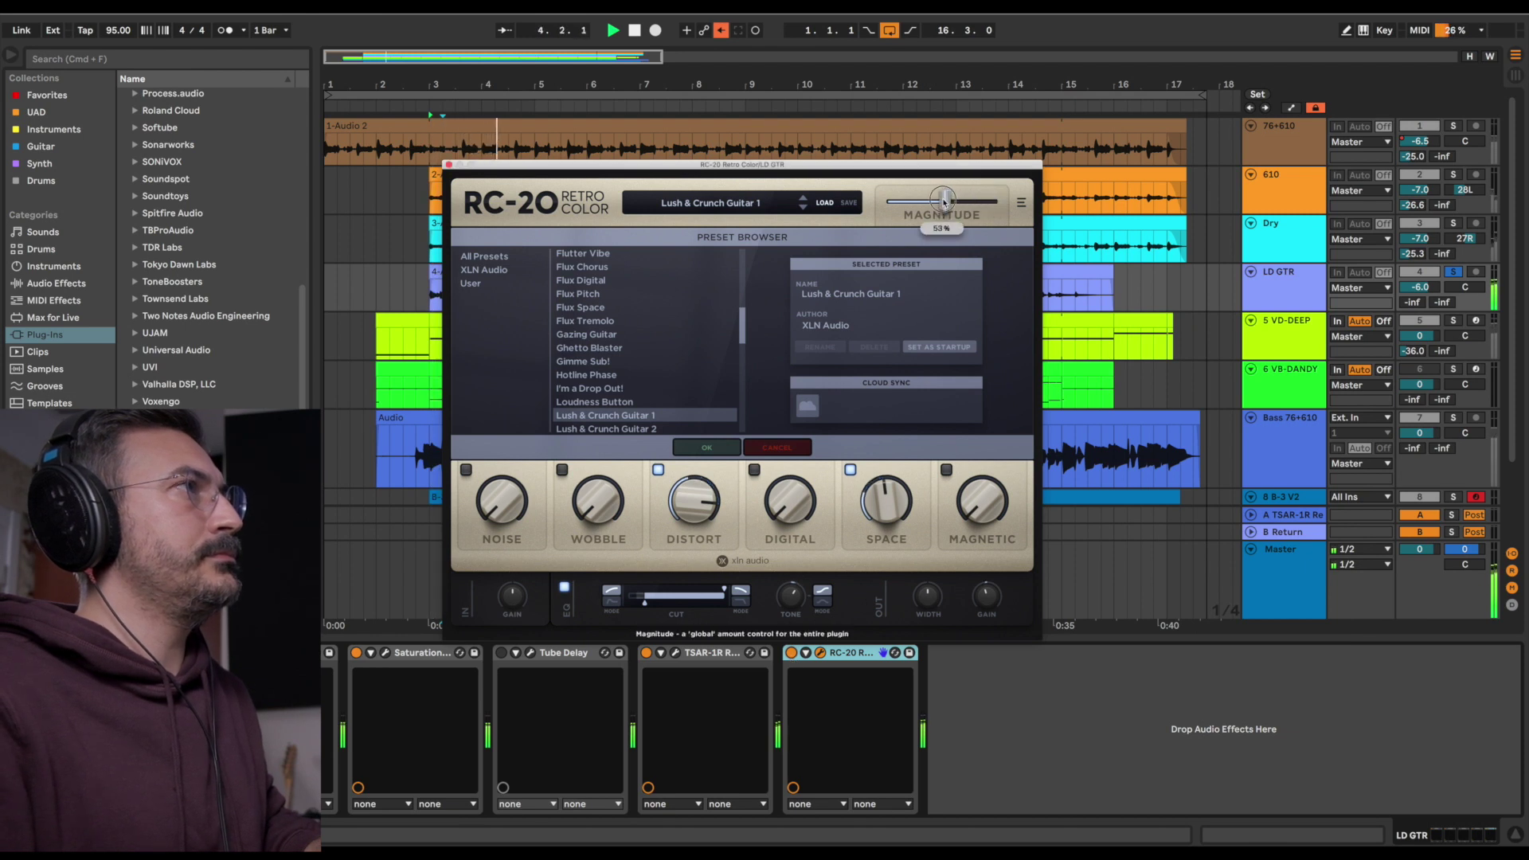
# Switch to the Lush & Crunch Guitar 2 preset and audition it with Magnitude around halfway, stopping playback at the end.
pyautogui.click(802, 208)
pyautogui.moveTo(945, 202); pyautogui.dragTo(941, 207)
pyautogui.press('space')
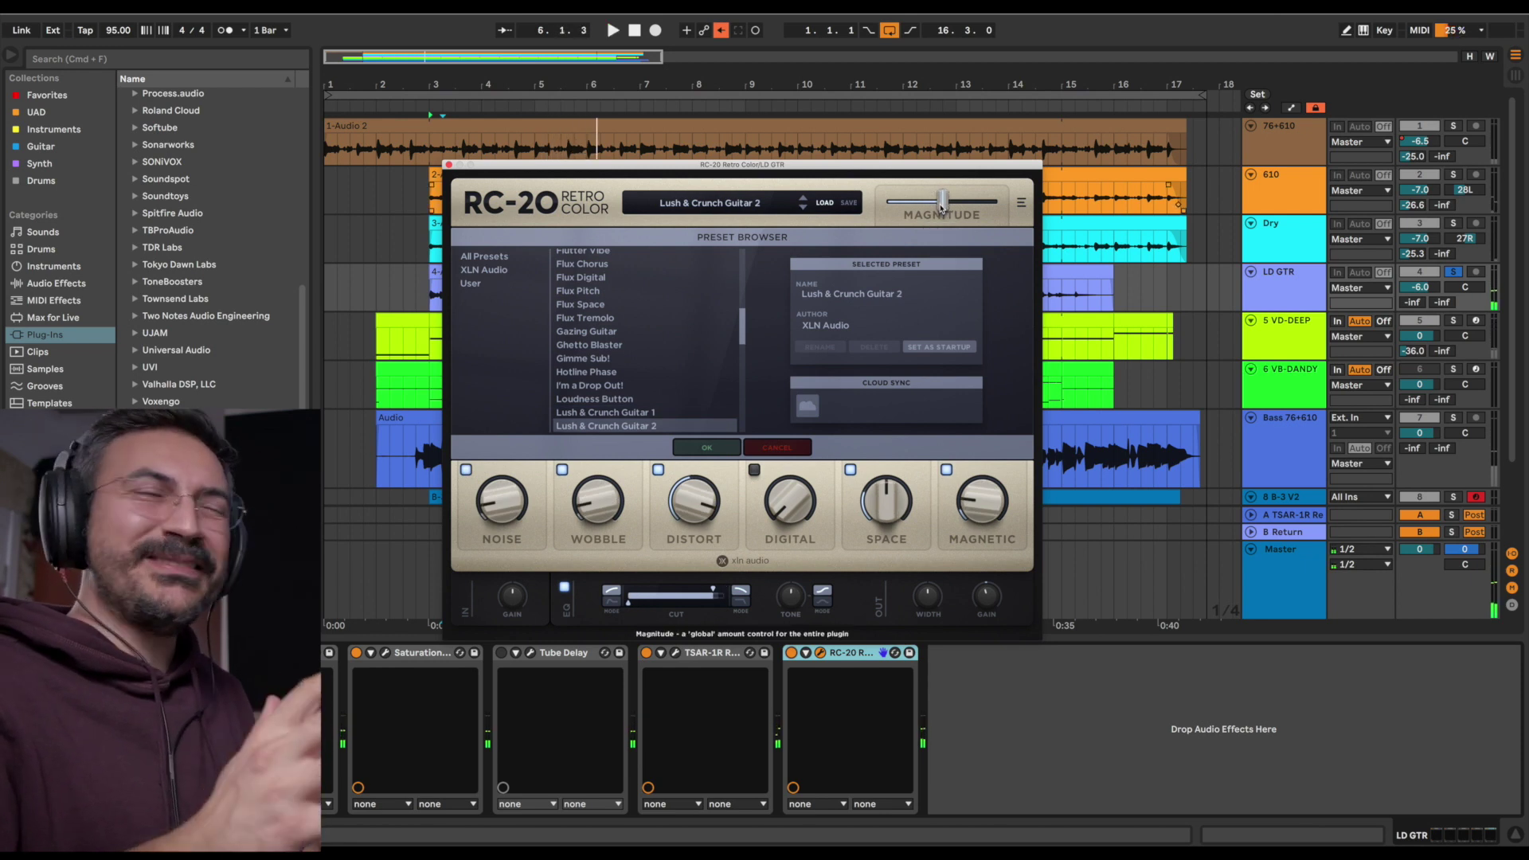
# Load the Gazing Guitar preset and audition it on the soloed guitar with Magnitude slightly below its previous setting.
pyautogui.click(634, 335)
pyautogui.moveTo(941, 202)
pyautogui.mouseDown()
pyautogui.moveTo(916, 201)
pyautogui.moveTo(989, 204)
pyautogui.moveTo(938, 202)
pyautogui.mouseUp()
pyautogui.press('space')
pyautogui.press('space')
pyautogui.scroll(1, 611, 324)
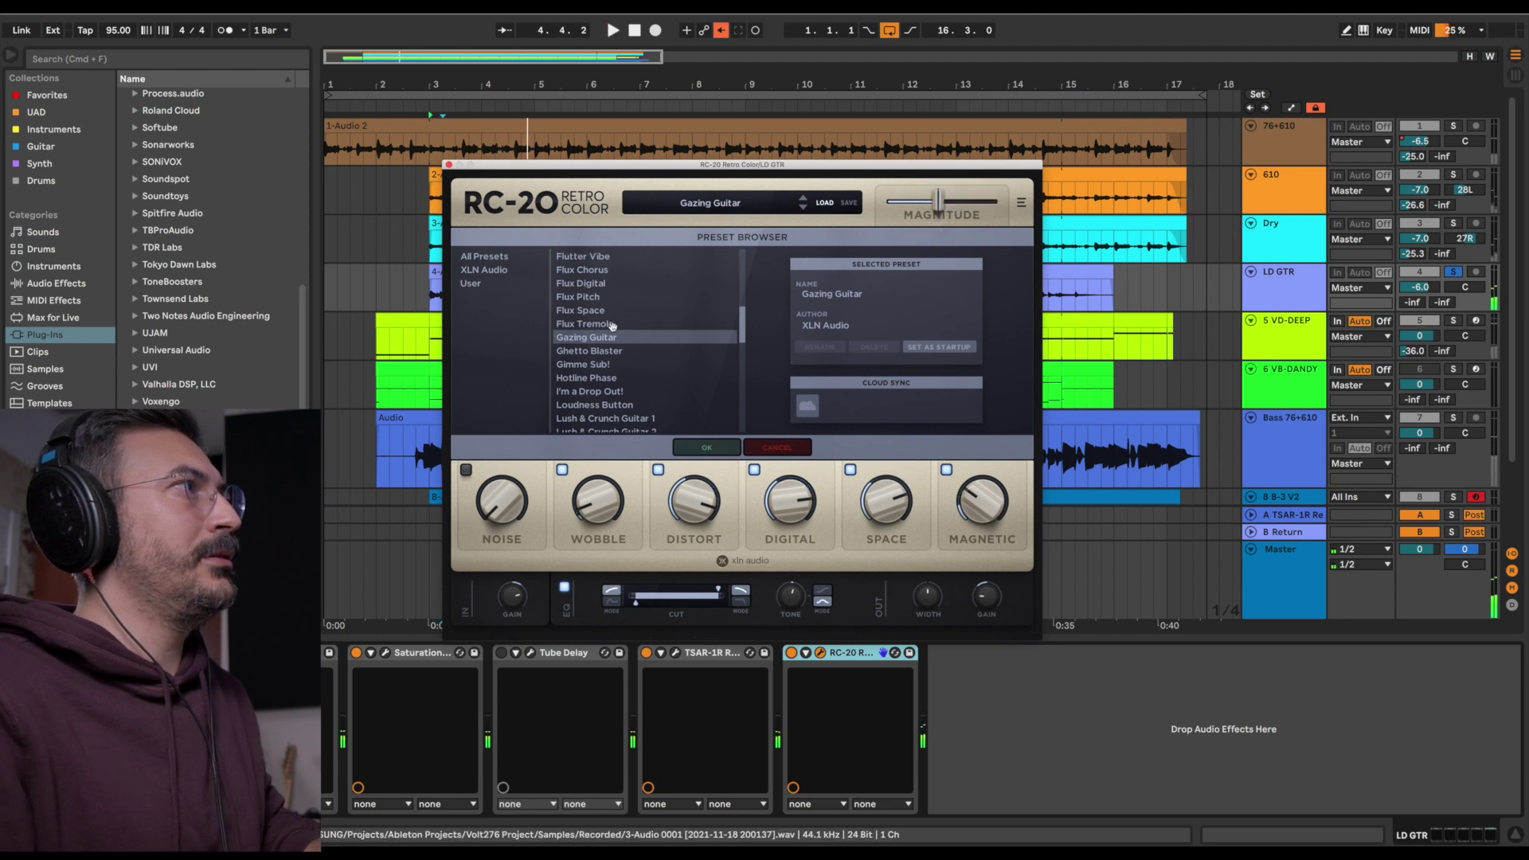
# Bypass the guitar's RC-20, move to the soloed VD-DEEP drum track, and audition RC-20's Drum Break 1 preset with Magnitude near maximum.
pyautogui.press('super+alt+p')
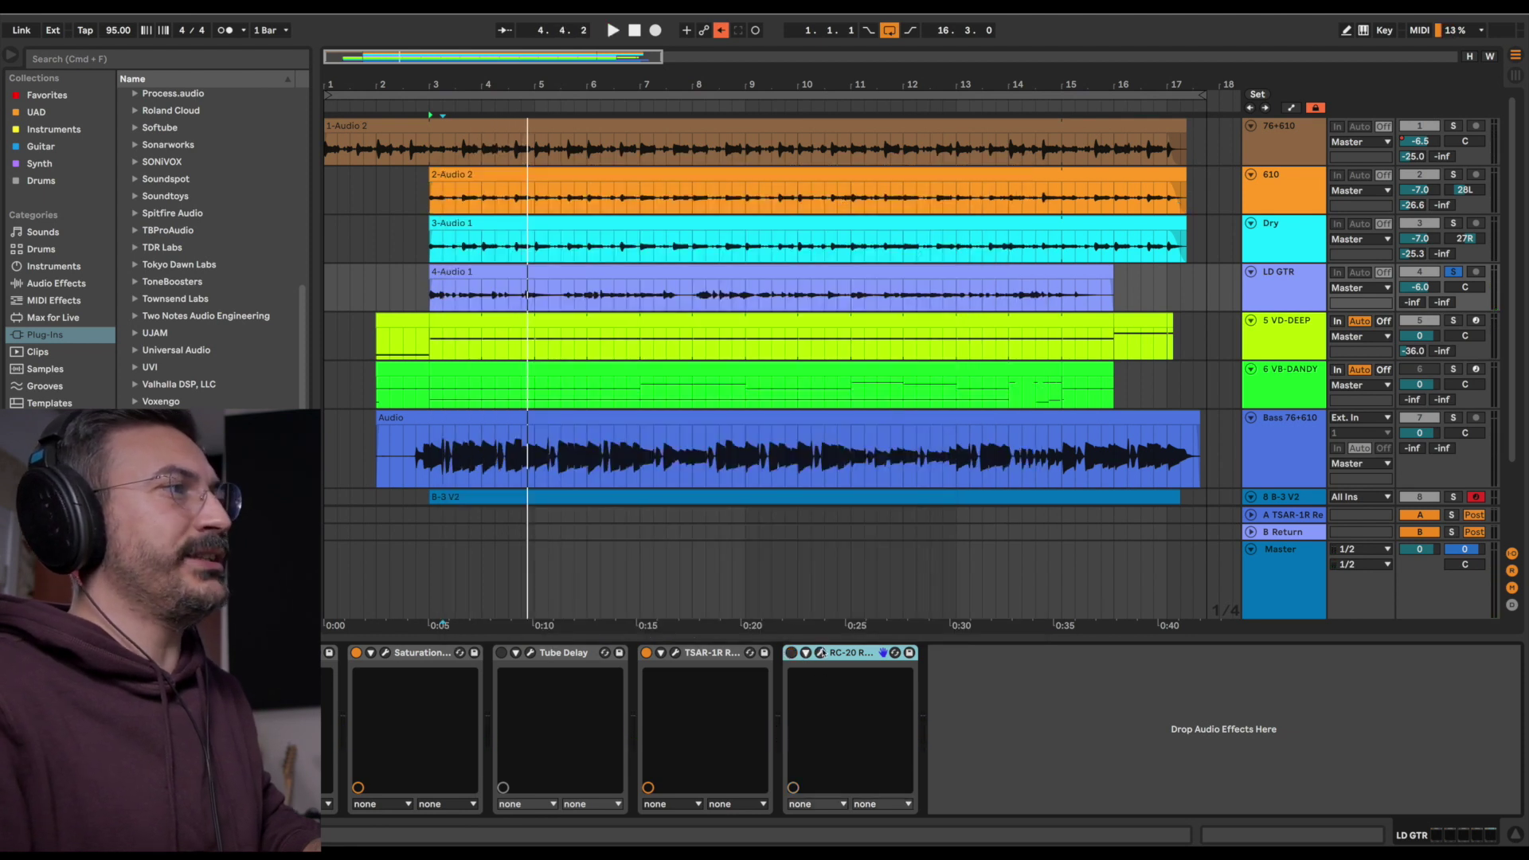
pyautogui.press('Down')
pyautogui.press('space')
pyautogui.moveTo(1000, 209)
pyautogui.mouseDown()
pyautogui.moveTo(894, 209)
pyautogui.moveTo(995, 211)
pyautogui.mouseUp()
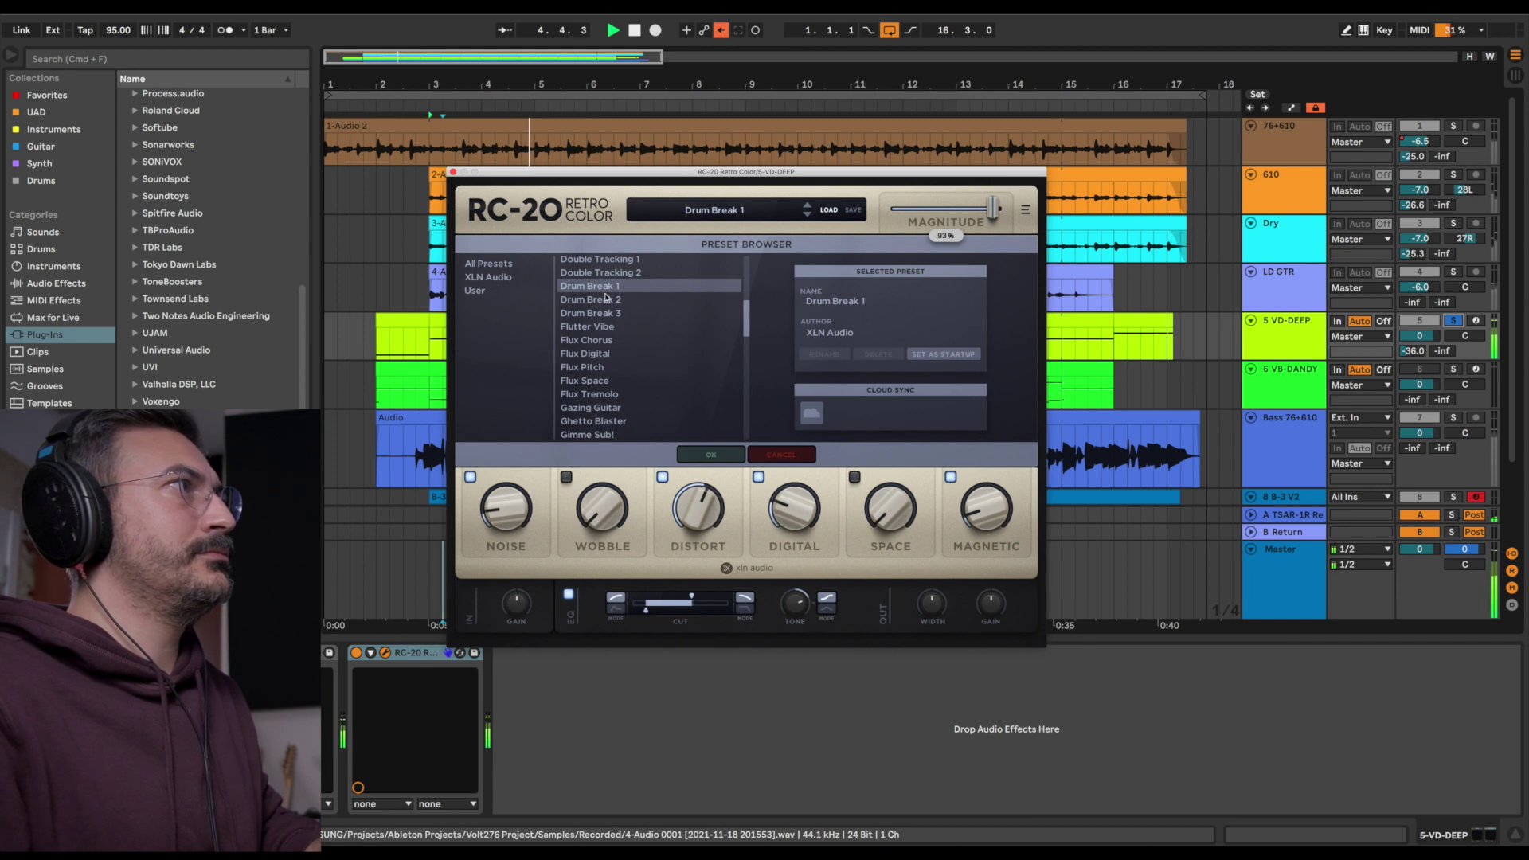
# Audition the Drum Break 2 and Drum Break 3 presets, lower Magnitude to about halfway, and keep Drum Break 3.
pyautogui.click(635, 300)
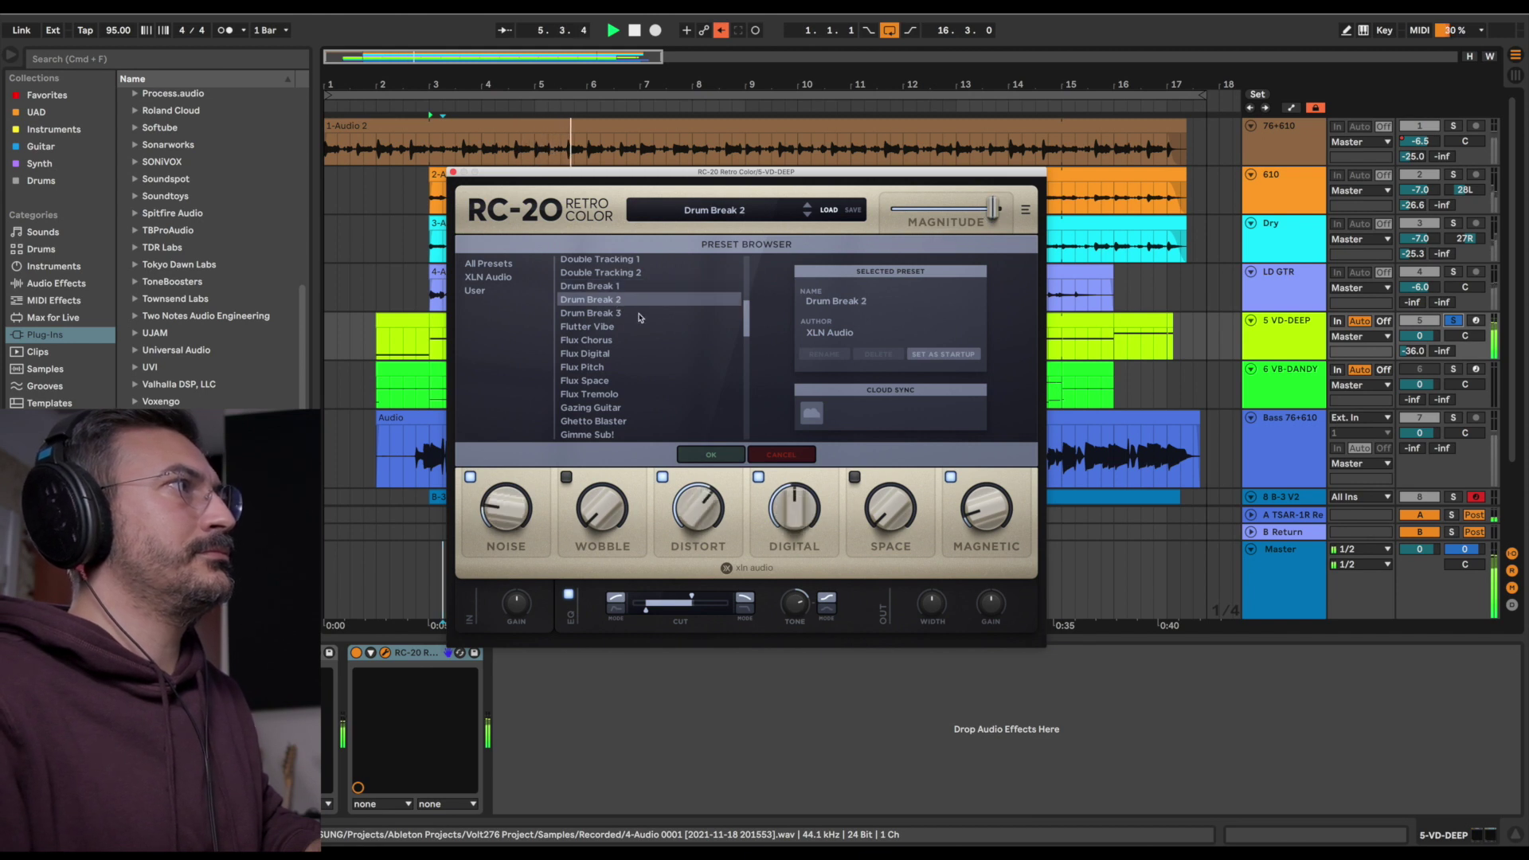
pyautogui.click(638, 315)
pyautogui.moveTo(993, 210); pyautogui.dragTo(943, 211)
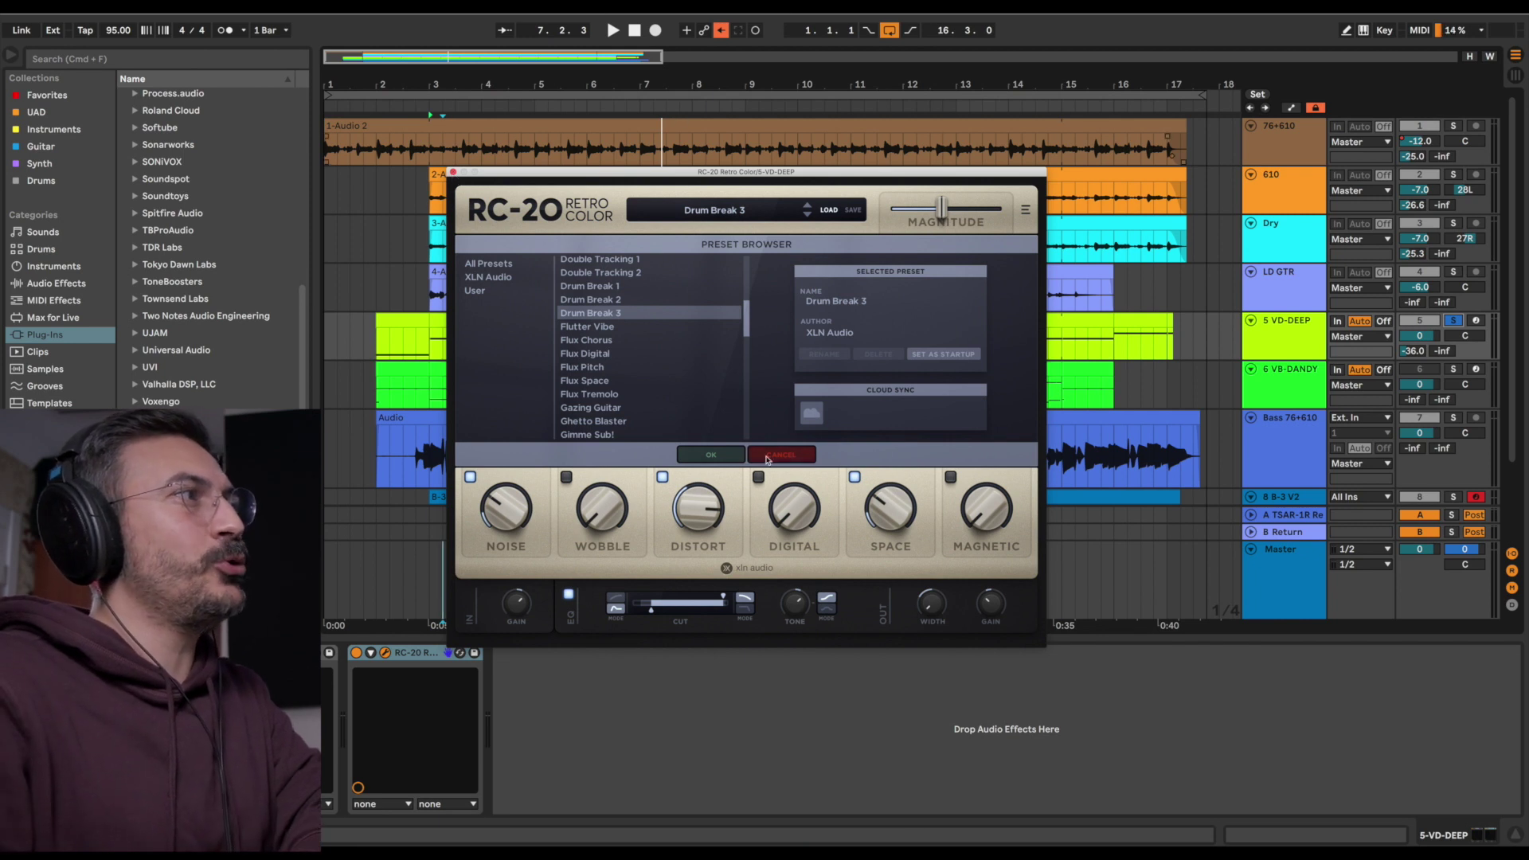
pyautogui.click(722, 451)
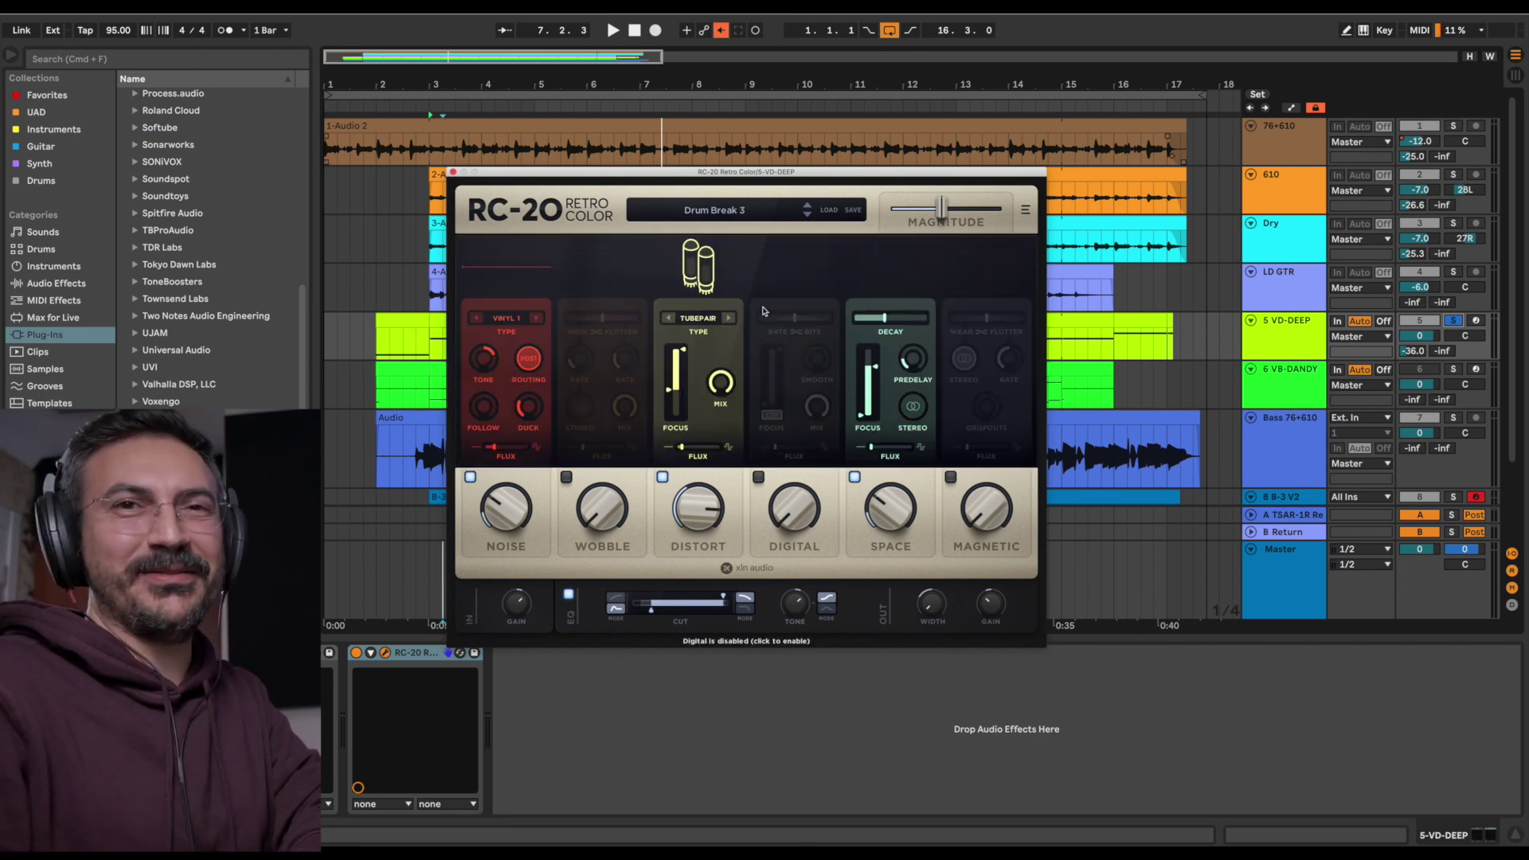